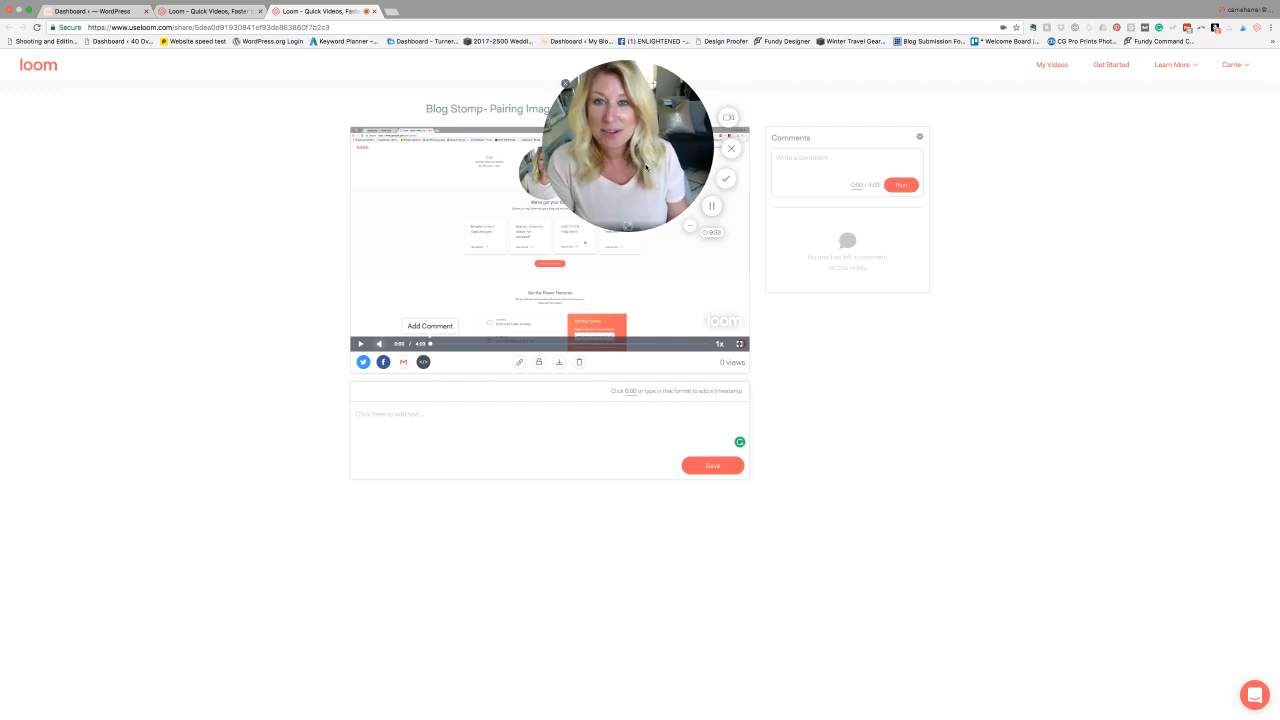
Switch to BlogStomp
mouse_move(675, 717)
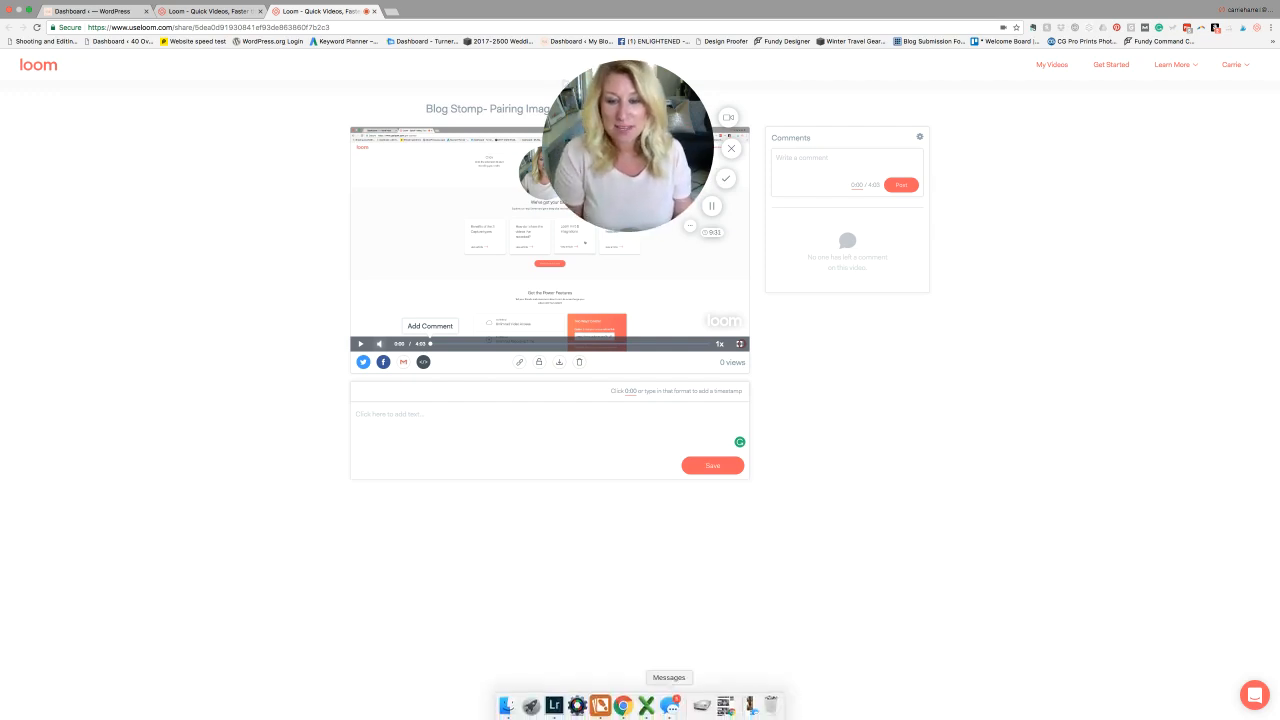
click(601, 706)
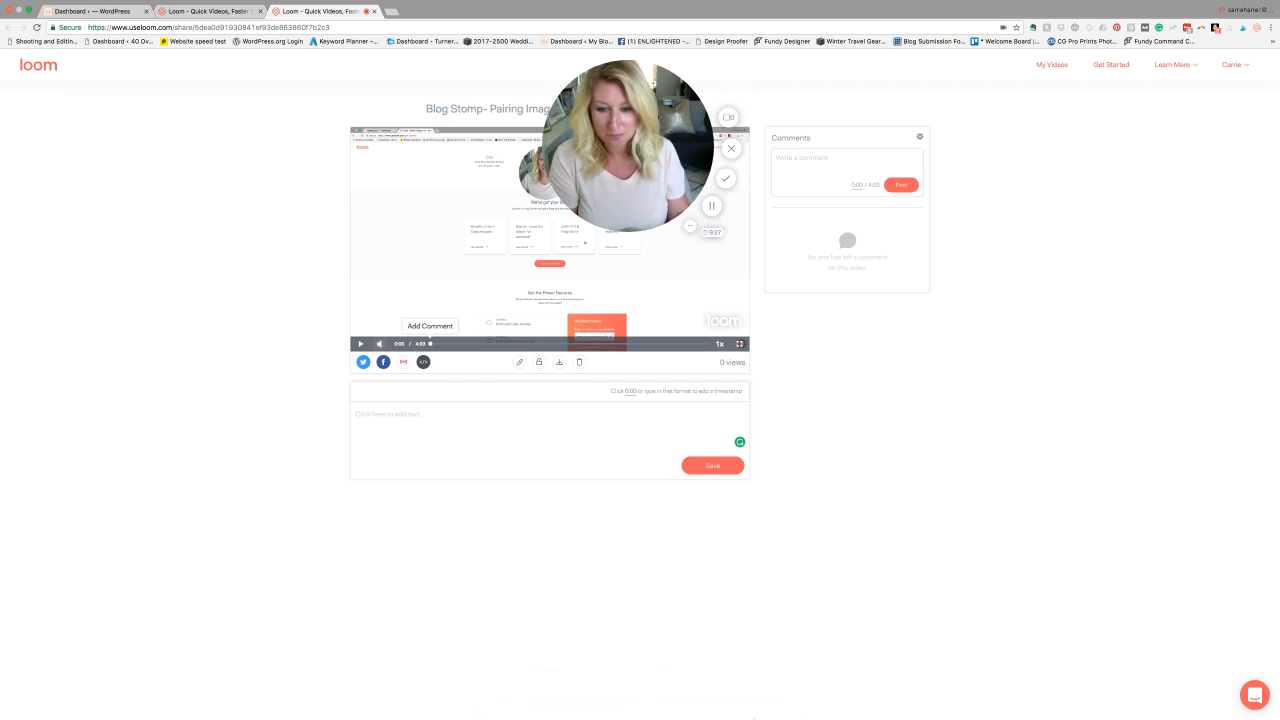
mouse_move(645, 717)
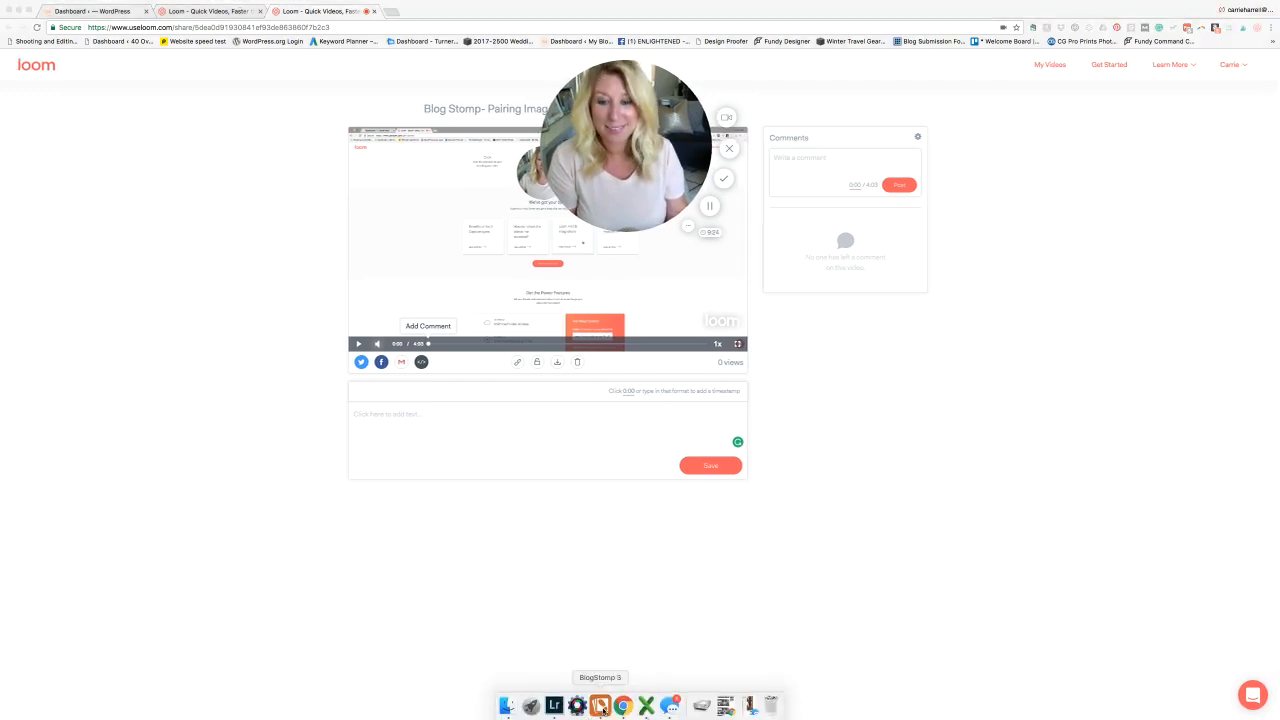
click(601, 706)
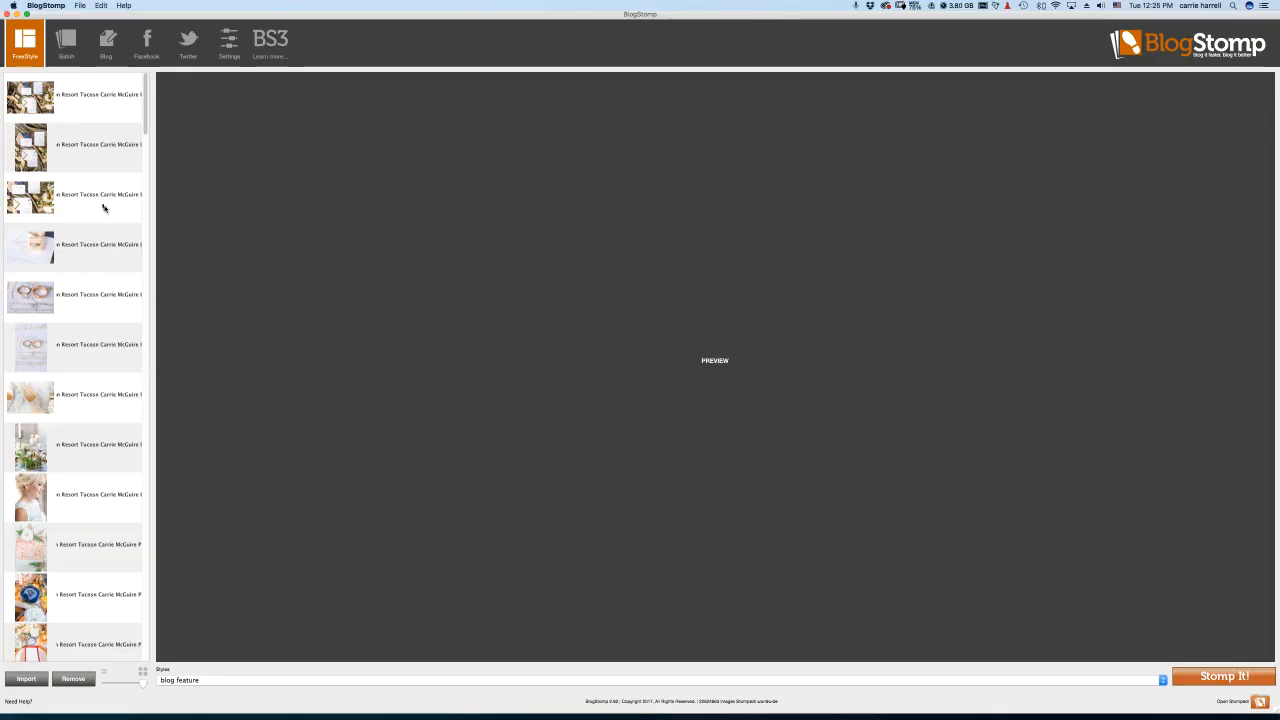
Preview the ring box, sparkly heels, bridal bouquet, pink gift box and invitation photos in the image list
scroll(89, 220, down, 10)
scroll(89, 220, up, 10)
click(67, 258)
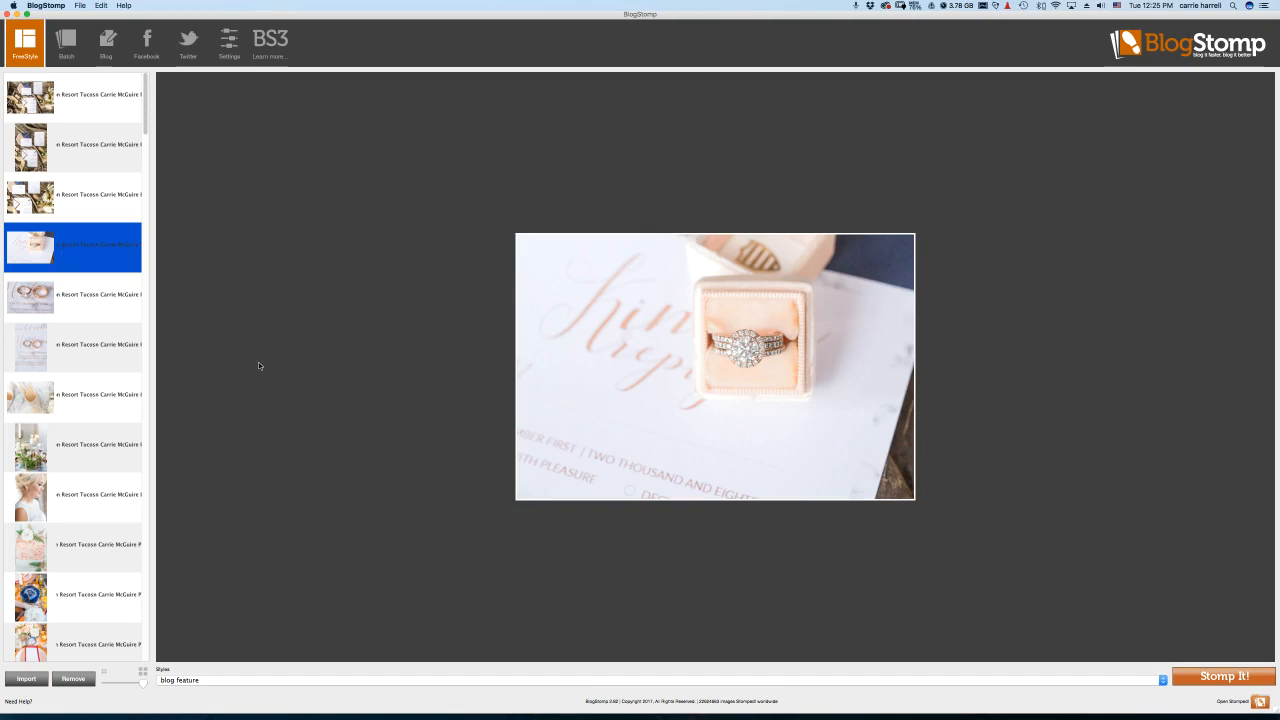
click(84, 403)
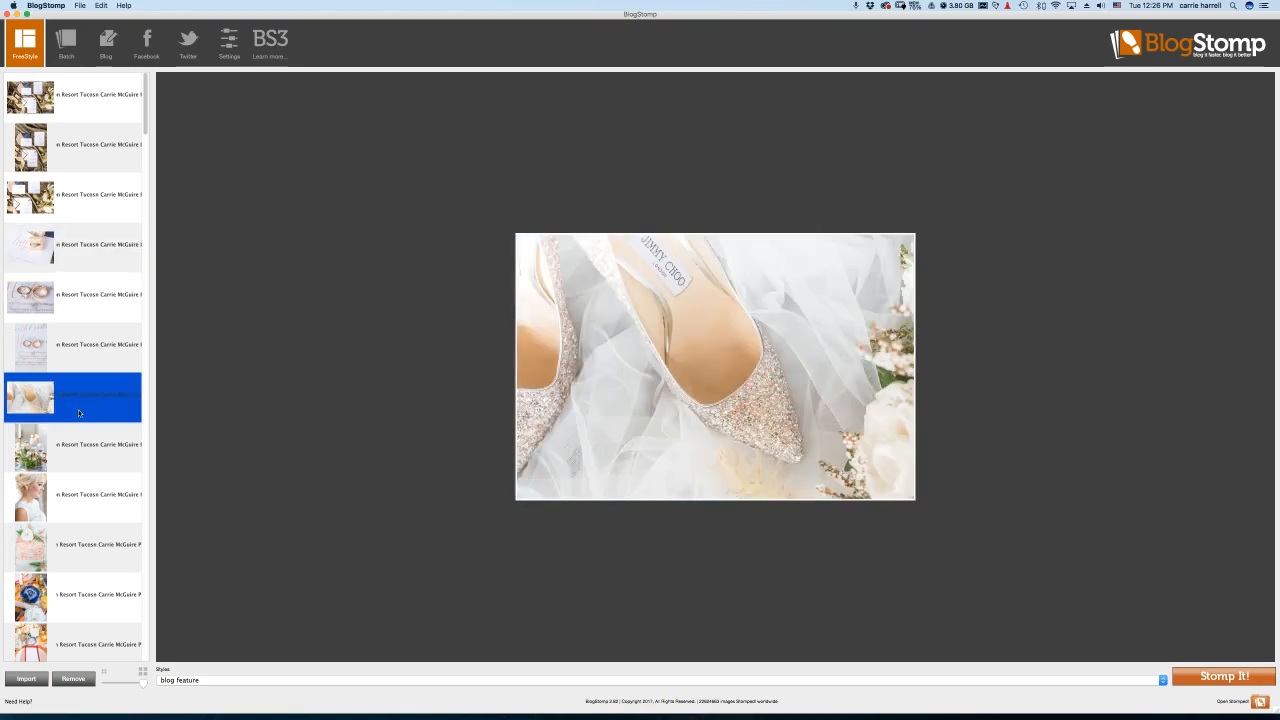
scroll(80, 440, down, 5)
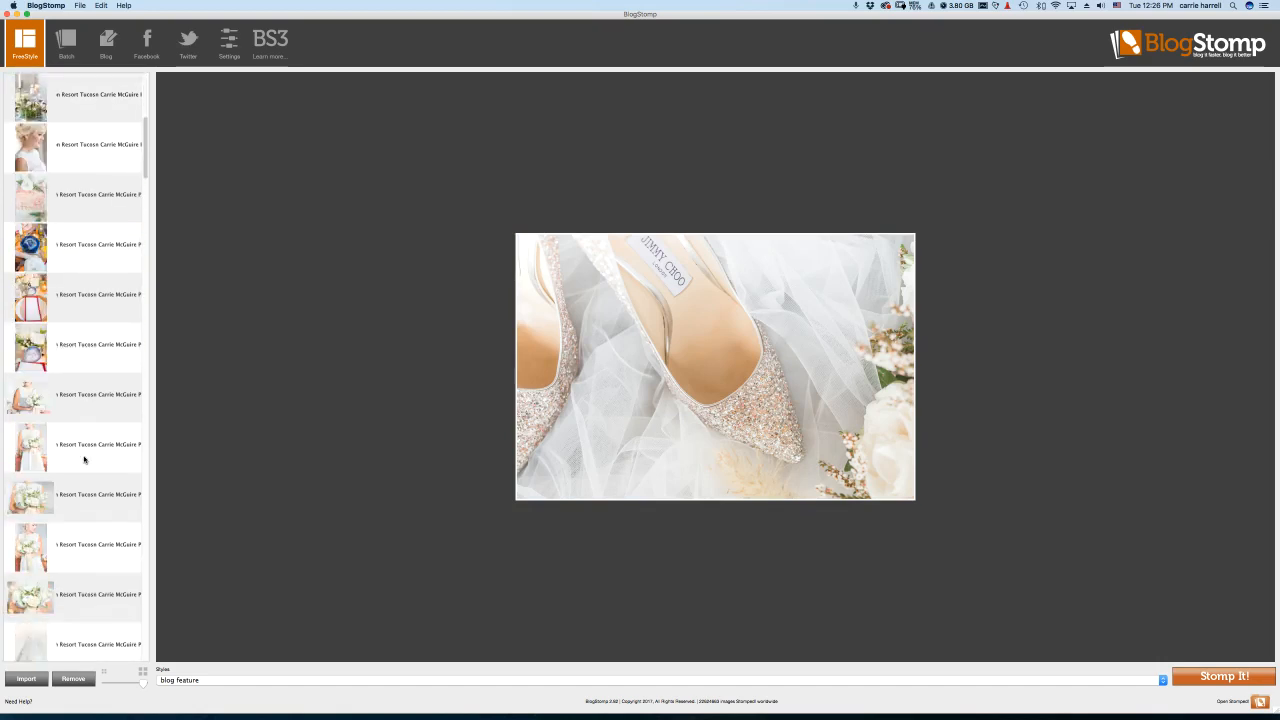
click(93, 552)
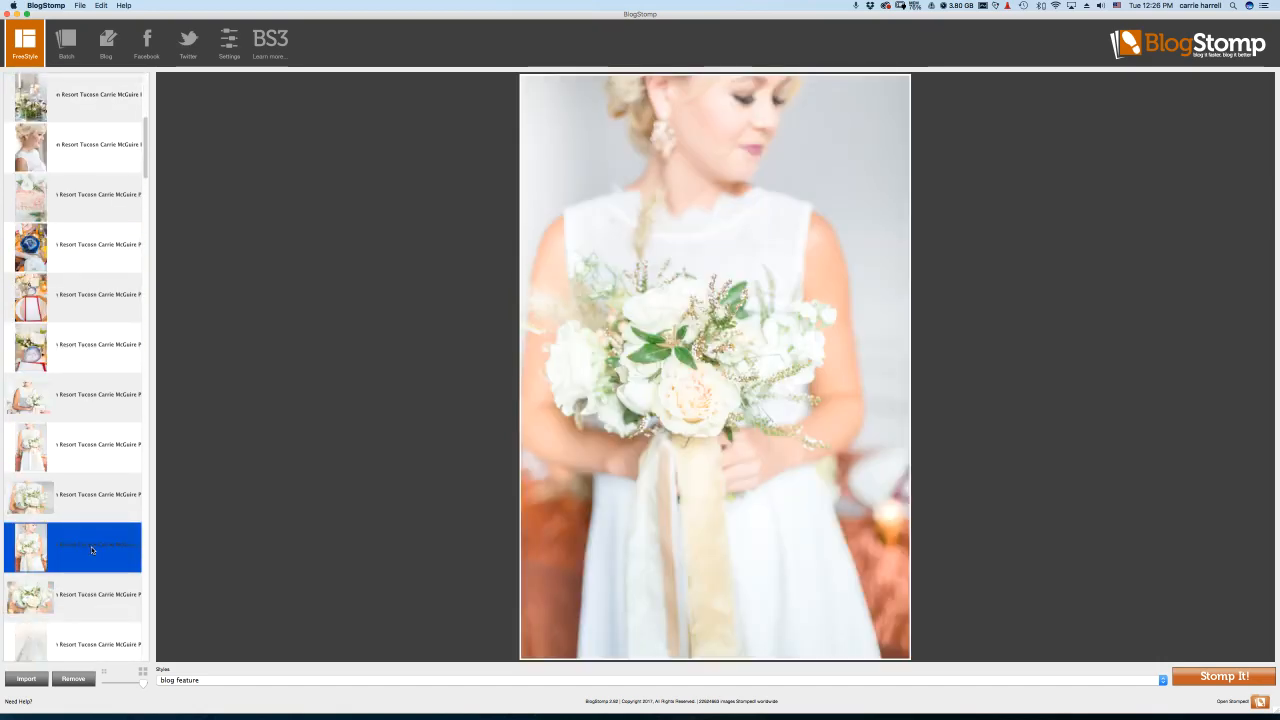
scroll(92, 550, down, 10)
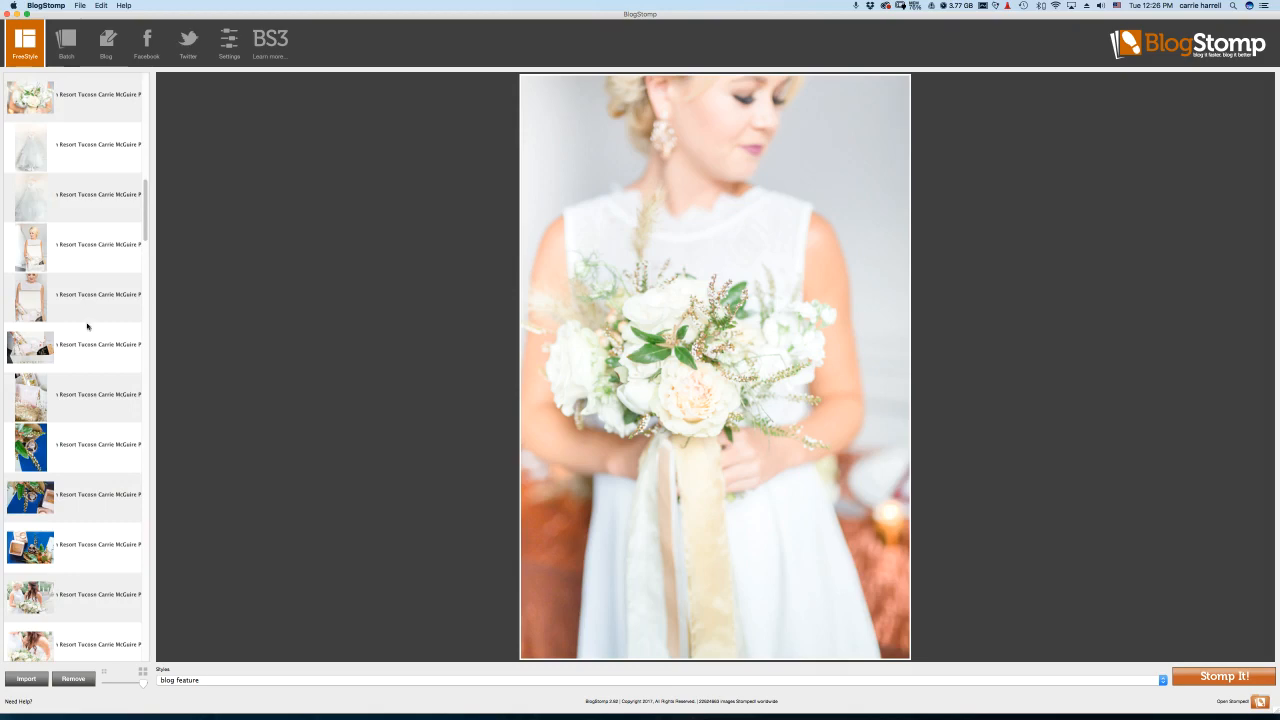
click(111, 398)
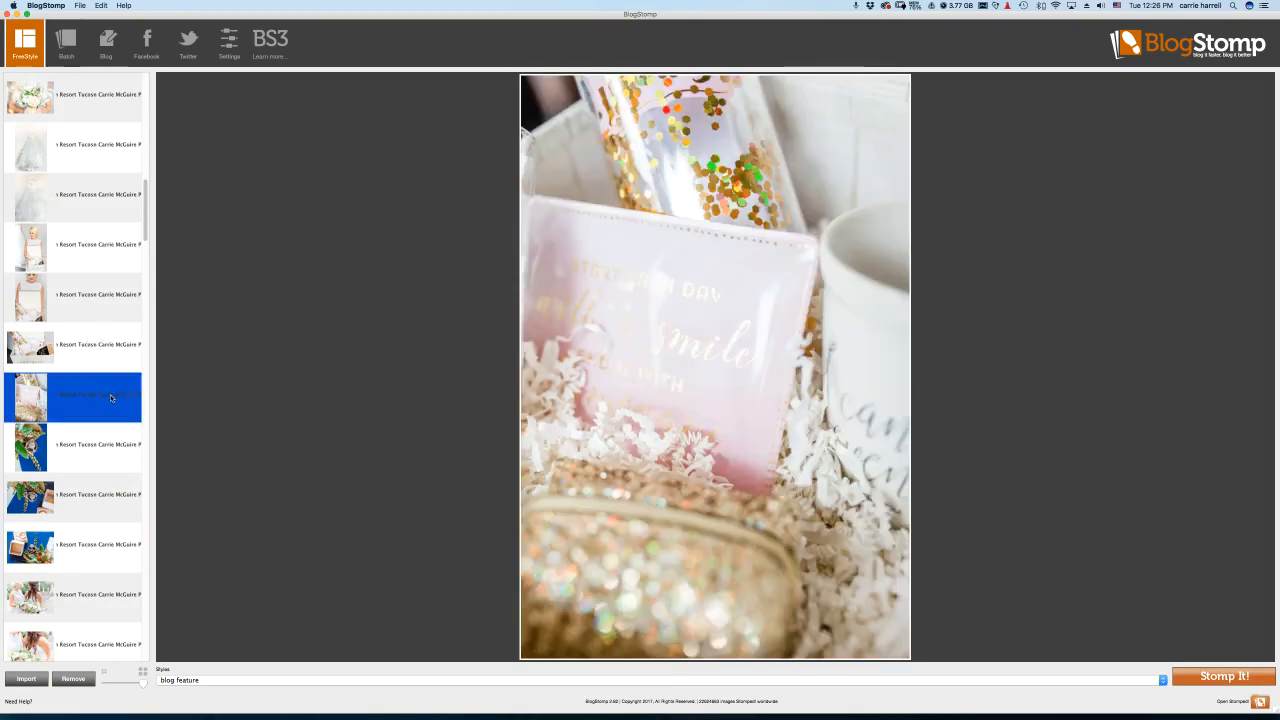
scroll(111, 398, up, 10)
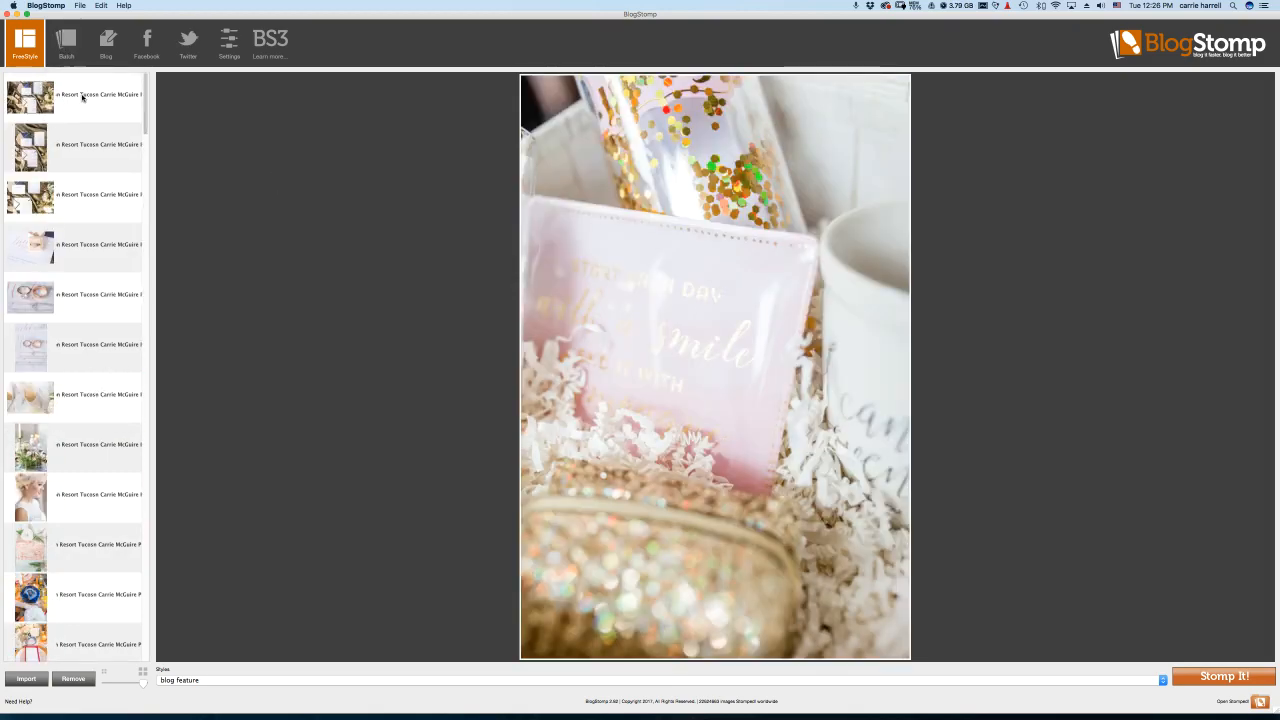
click(81, 97)
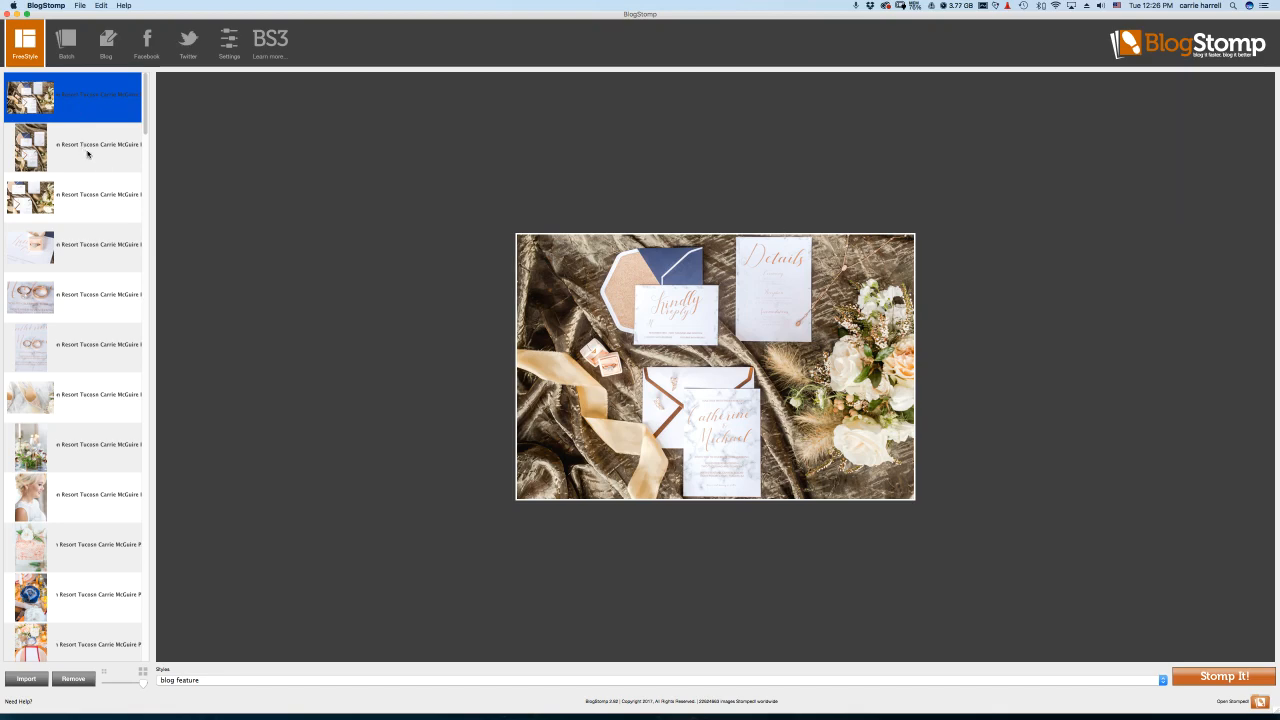
click(87, 150)
Select the horizontal photo of the bride and groom embracing with their faces close together
scroll(68, 565, down, 10)
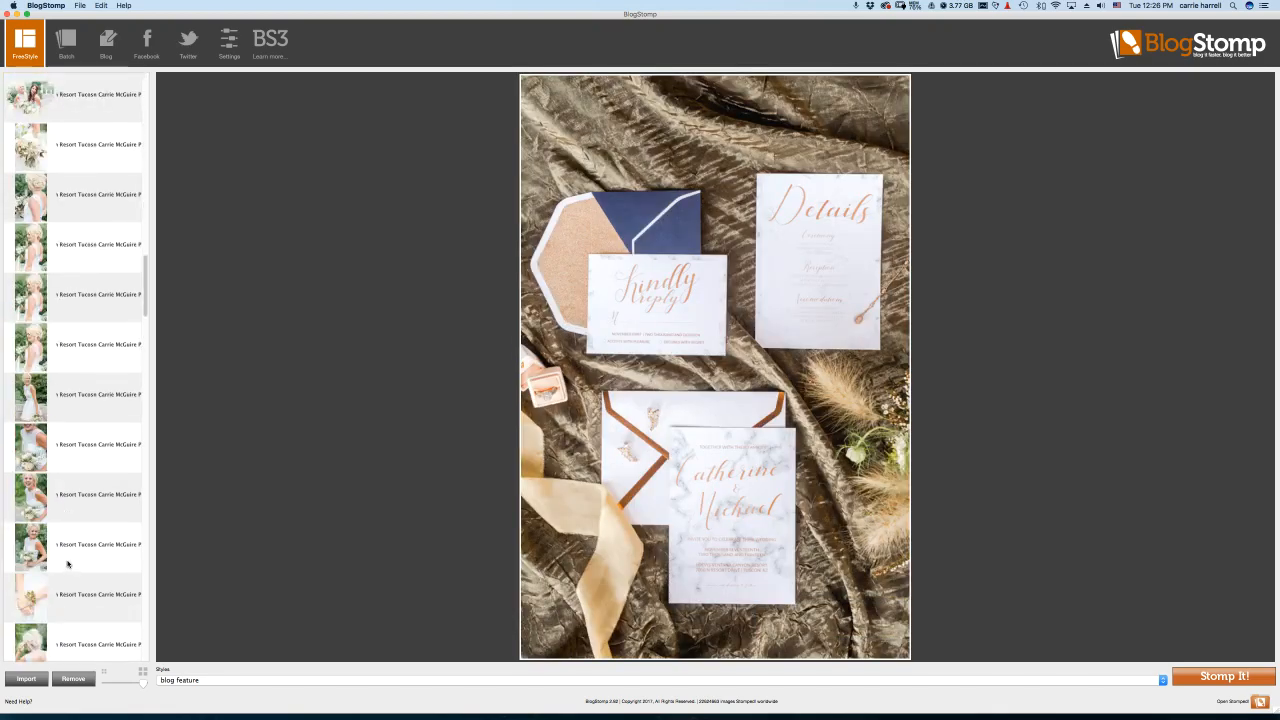
scroll(68, 565, down, 10)
click(71, 553)
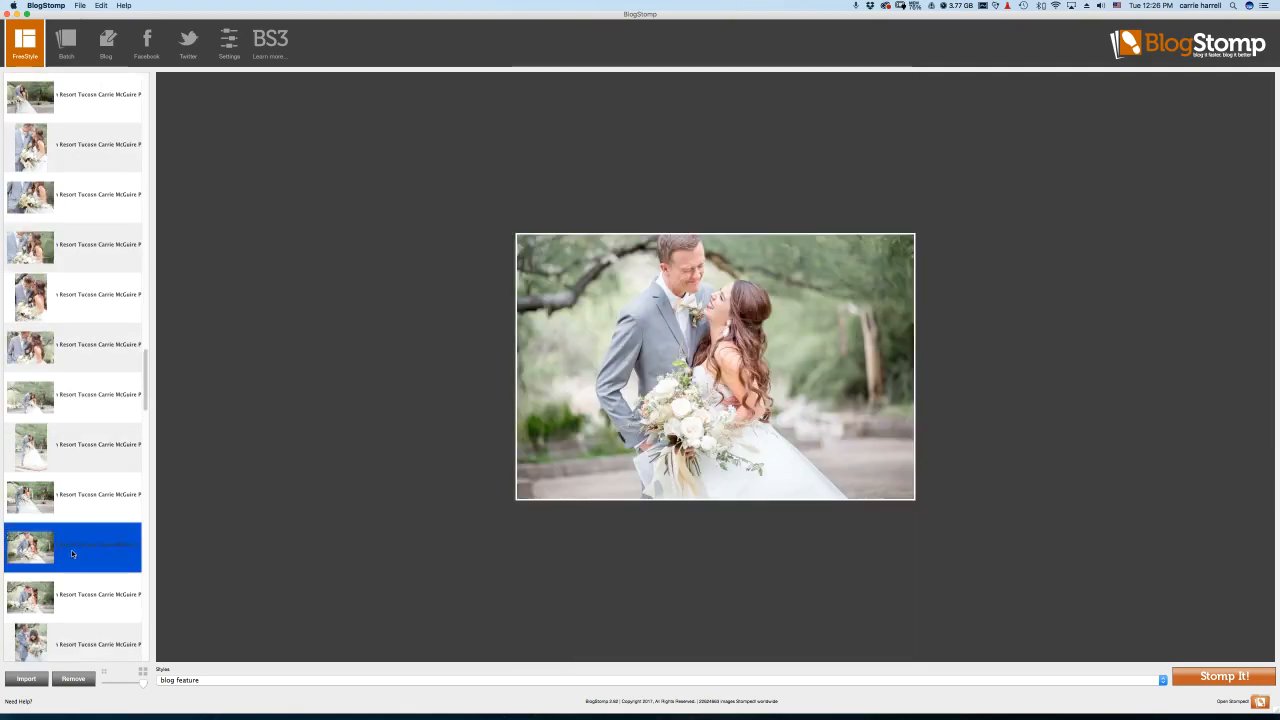
click(67, 604)
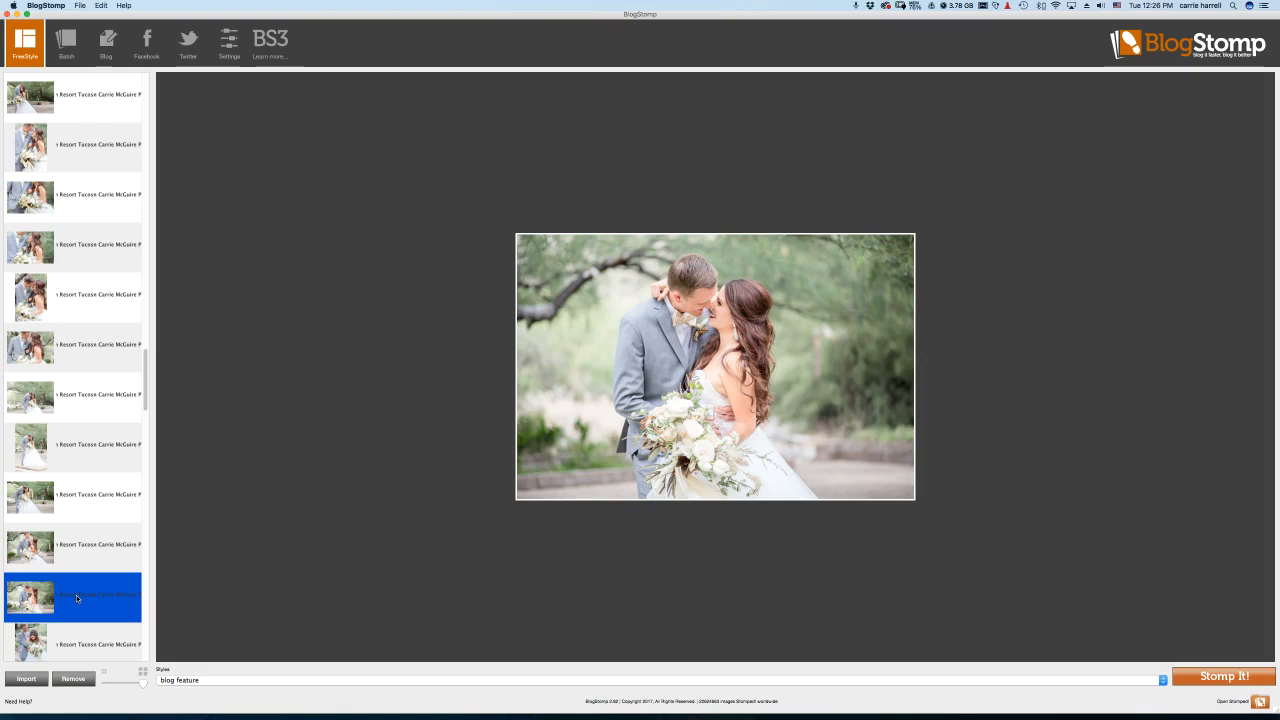
Add the vertical invitation suite, the vertical wedding rings and the vertical ring on blue to the collage selection
scroll(84, 587, up, 15)
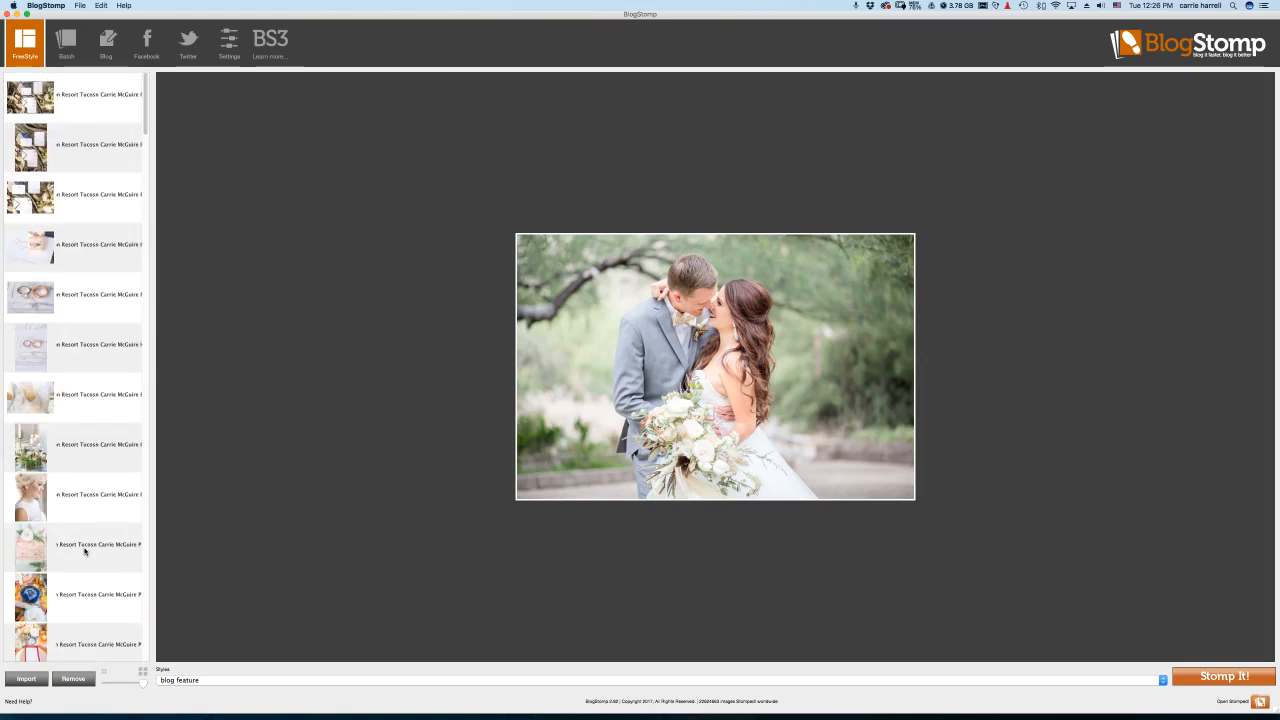
super+click(94, 155)
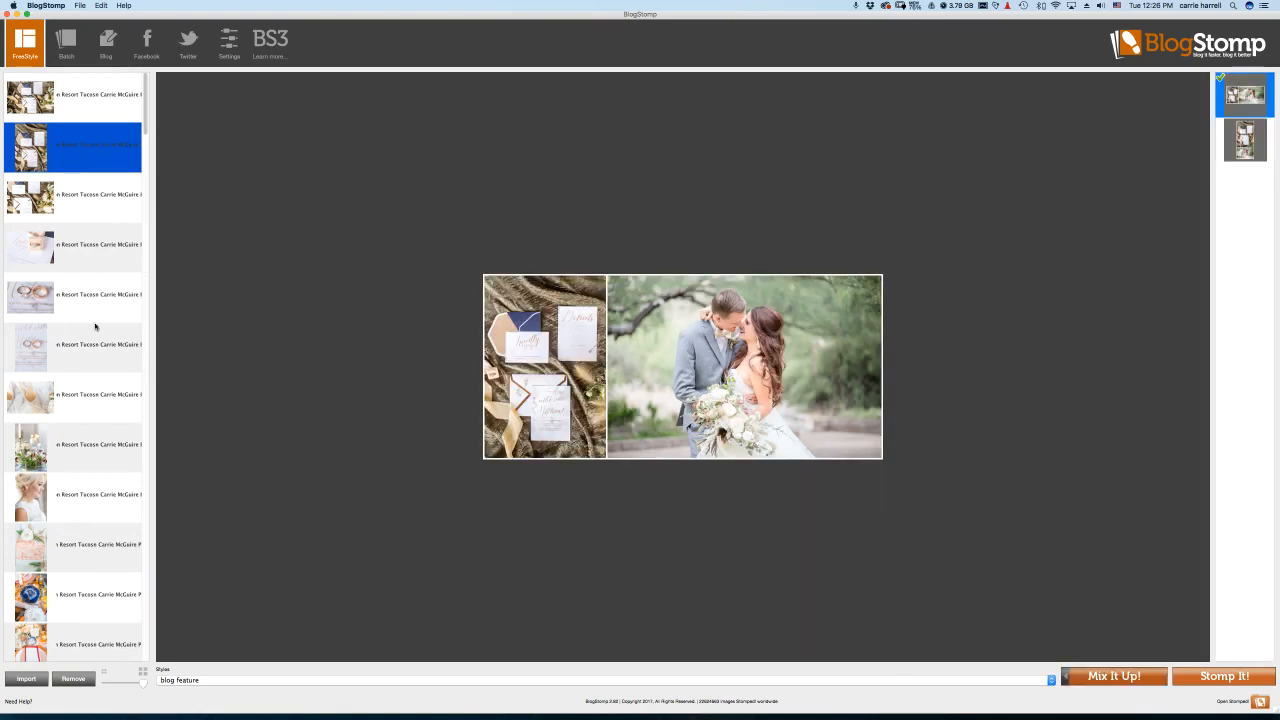
super+click(95, 346)
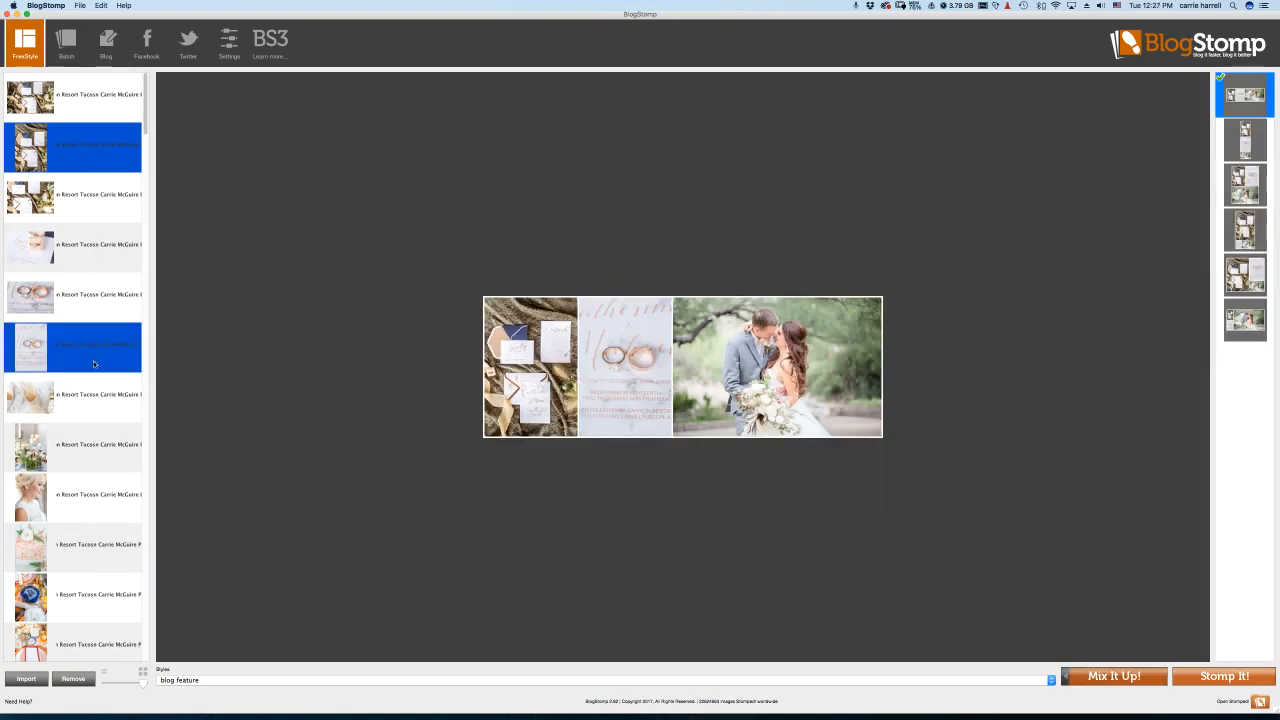
scroll(94, 364, down, 5)
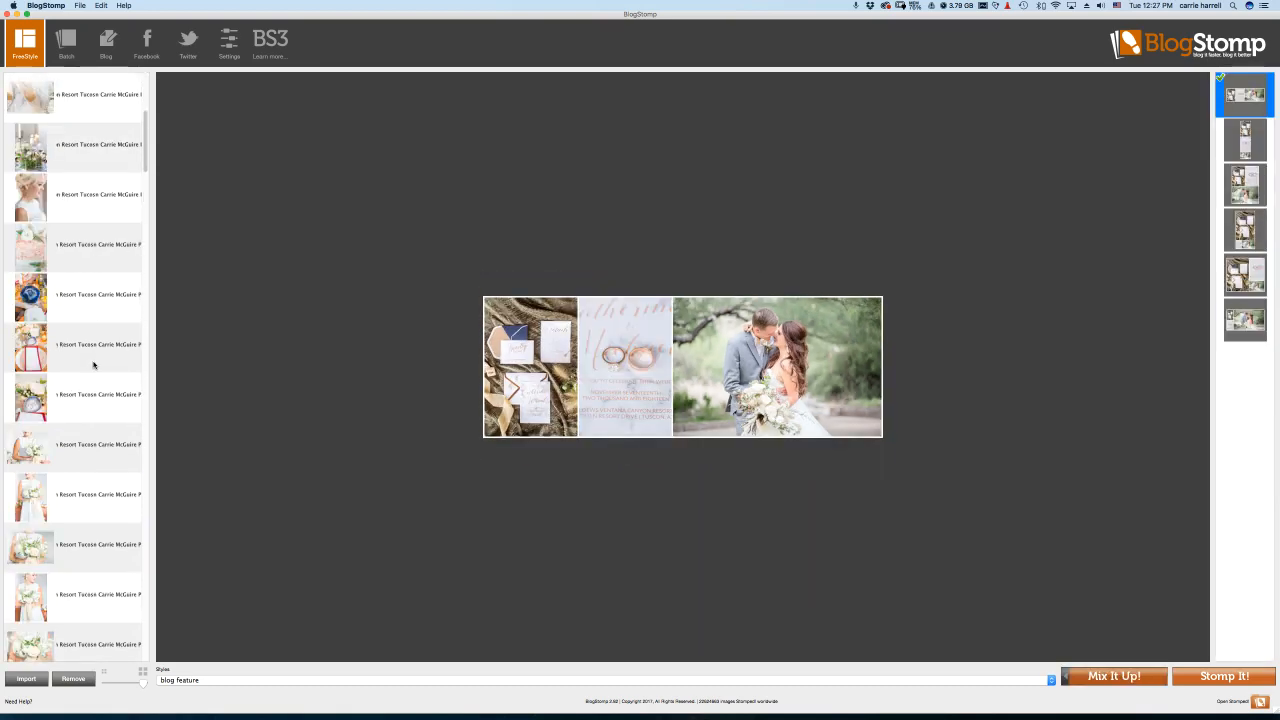
scroll(94, 365, down, 6)
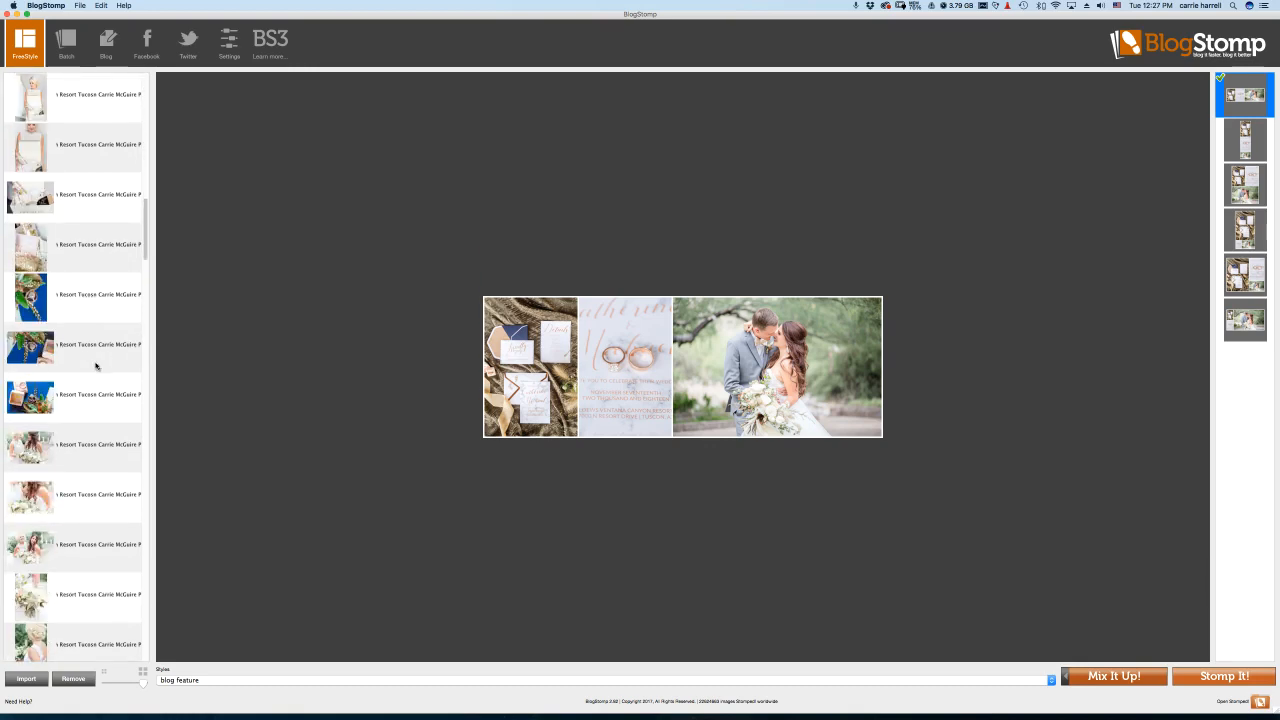
super+click(107, 314)
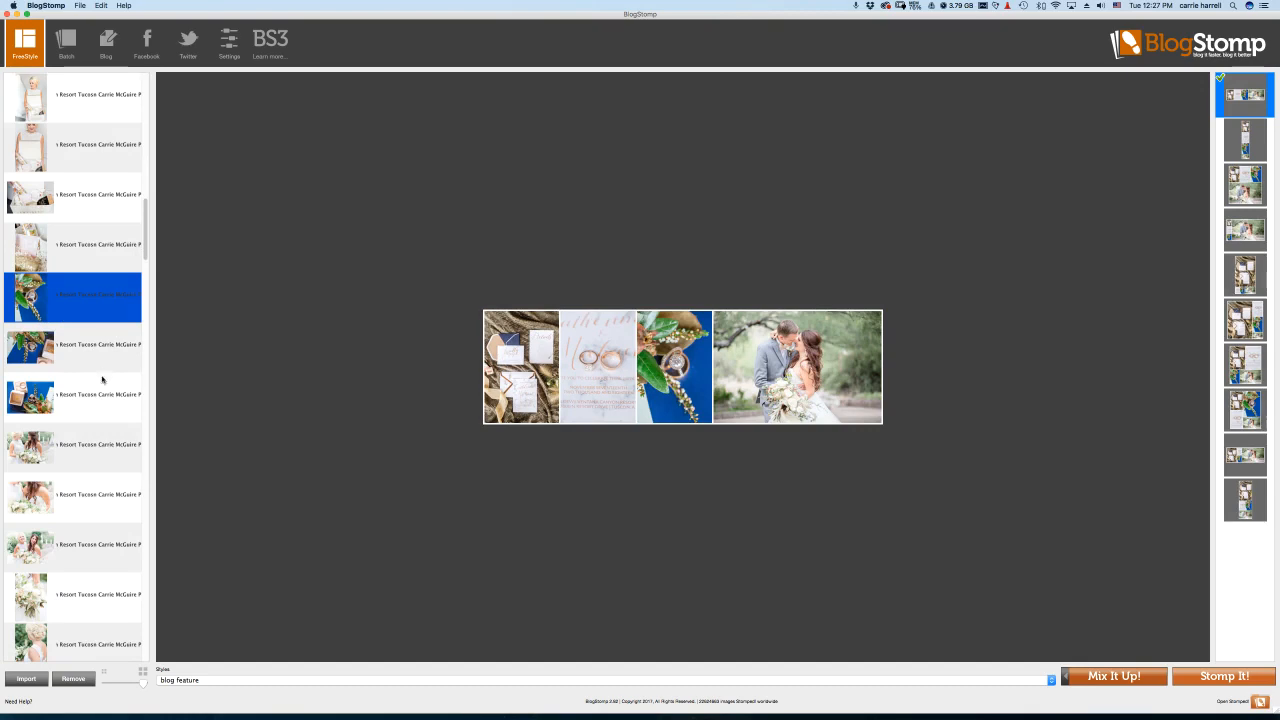
Add the vertical close-up of the white rose bouquet to the collage as the fifth photo
scroll(102, 376, down, 6)
scroll(102, 374, down, 6)
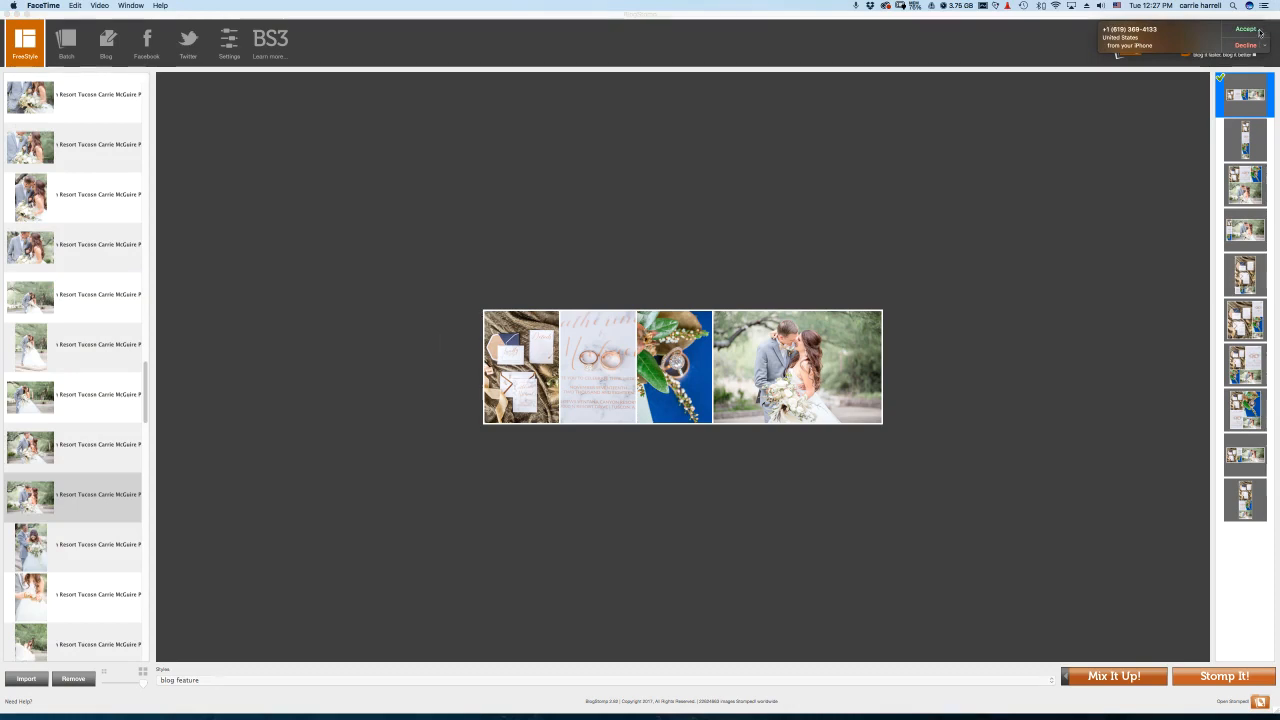
click(80, 486)
scroll(80, 486, down, 5)
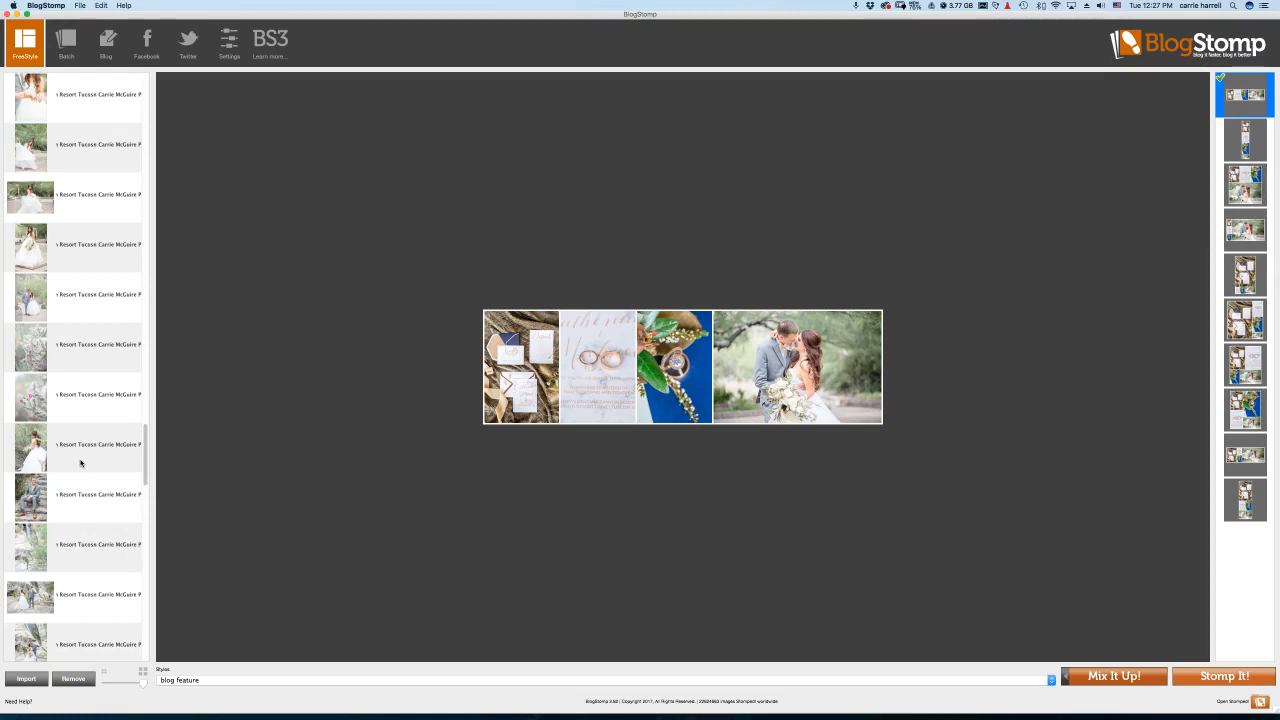
scroll(81, 462, down, 3)
scroll(81, 462, down, 2)
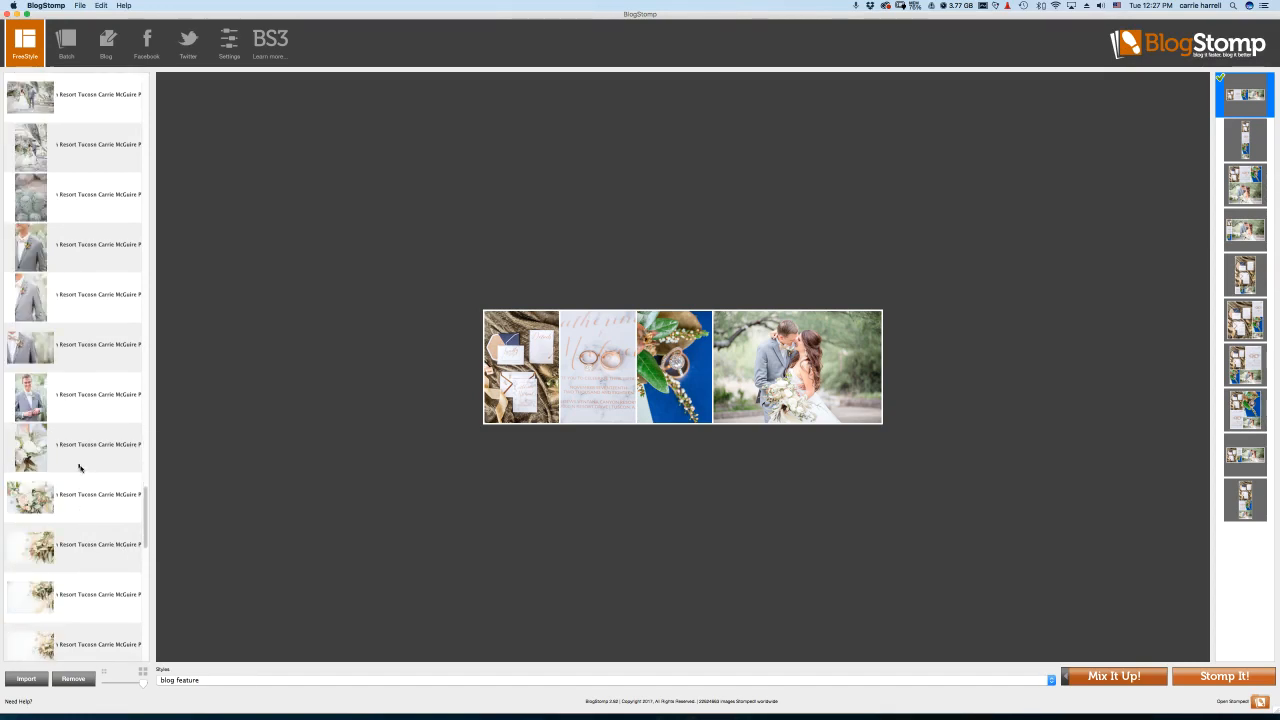
click(85, 460)
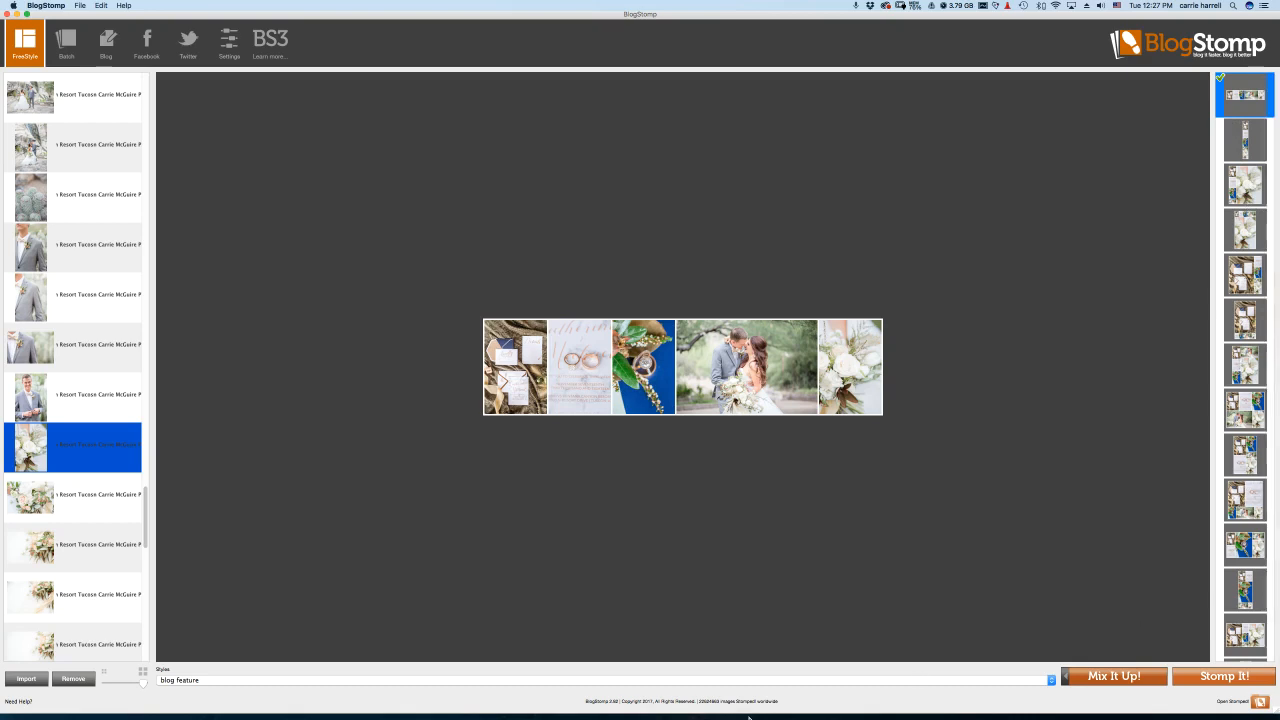
Apply the KJ style to the five-photo collage and look through the available layouts
click(759, 680)
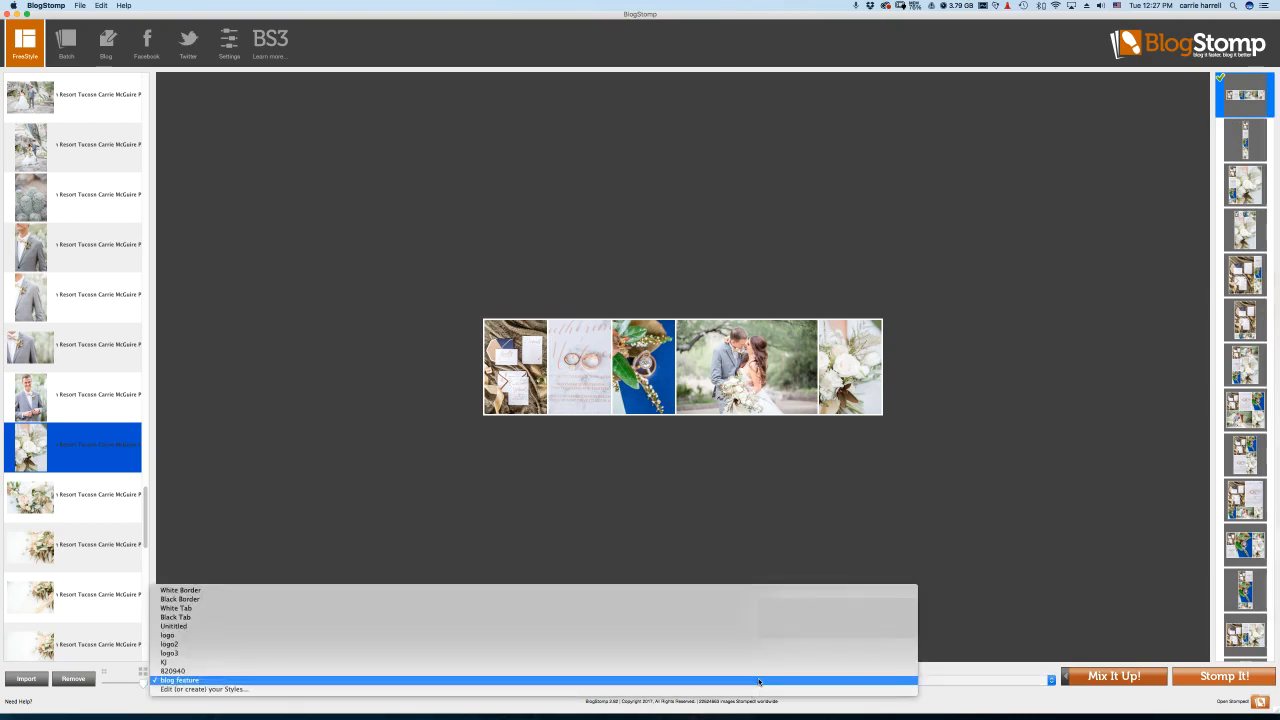
click(740, 664)
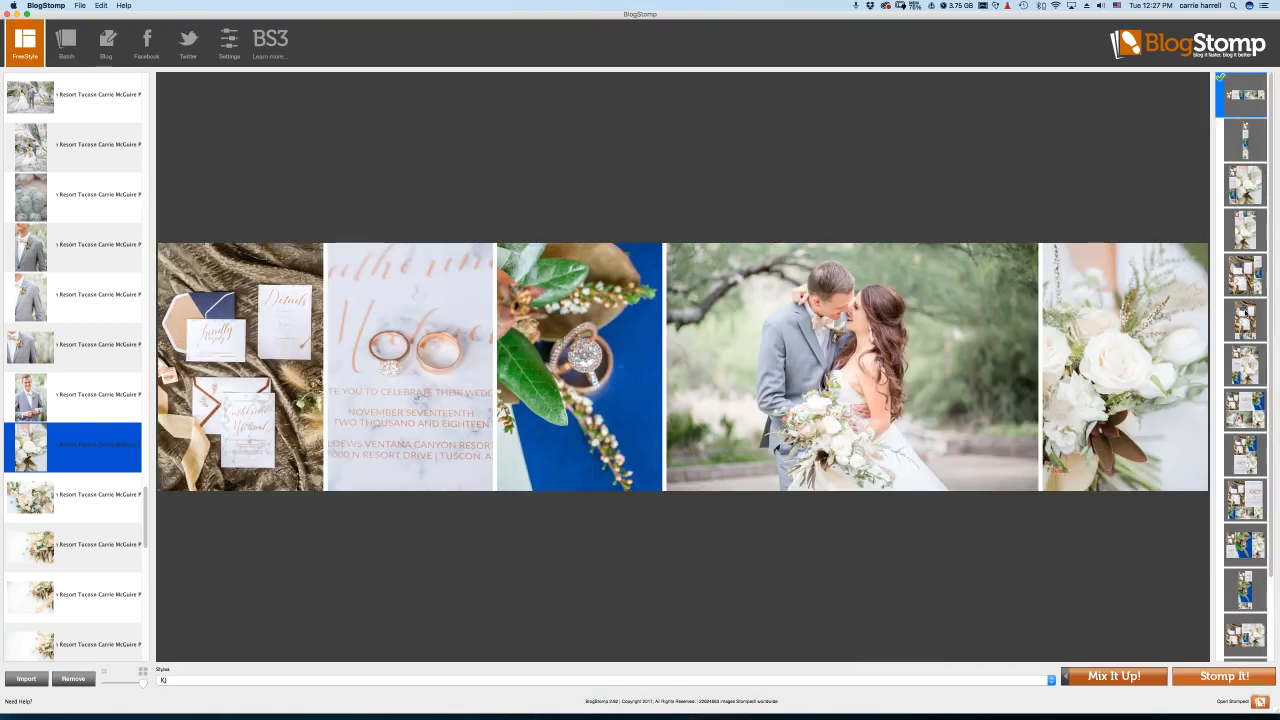
scroll(1246, 311, down, 2)
scroll(1246, 311, up, 2)
scroll(1246, 311, down, 1)
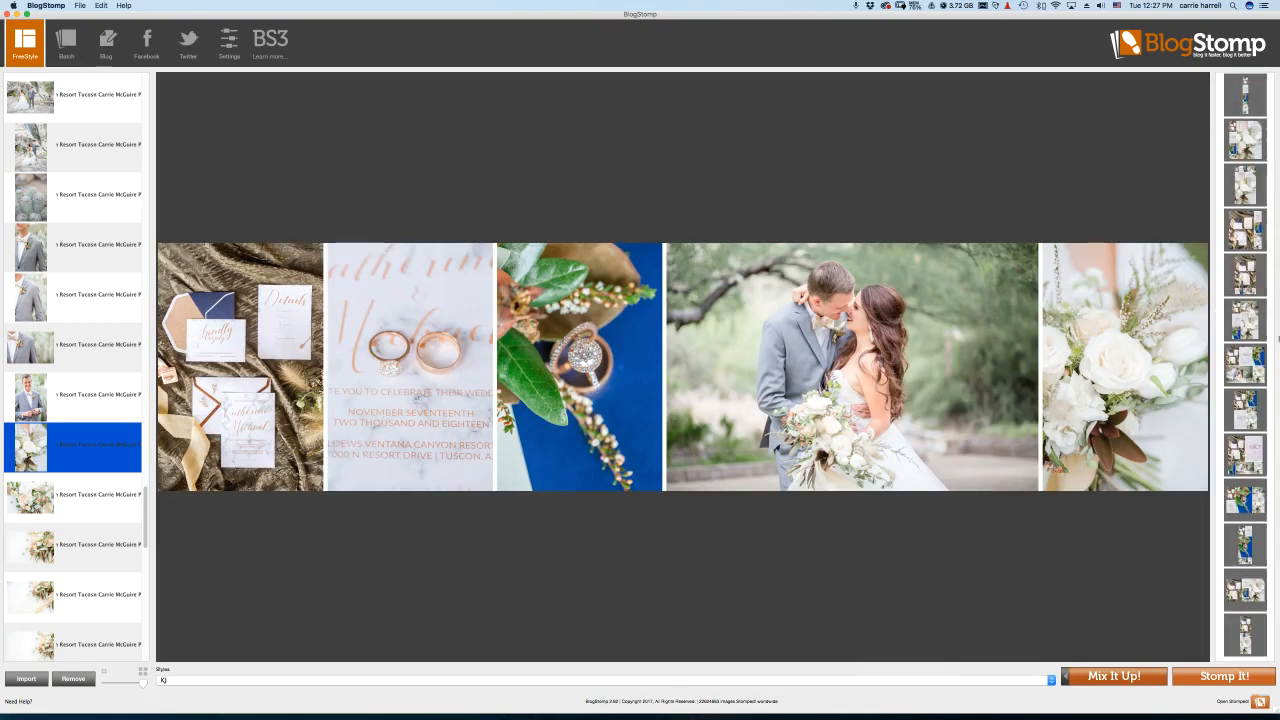
Review the KJ style's settings in the style editor
click(592, 681)
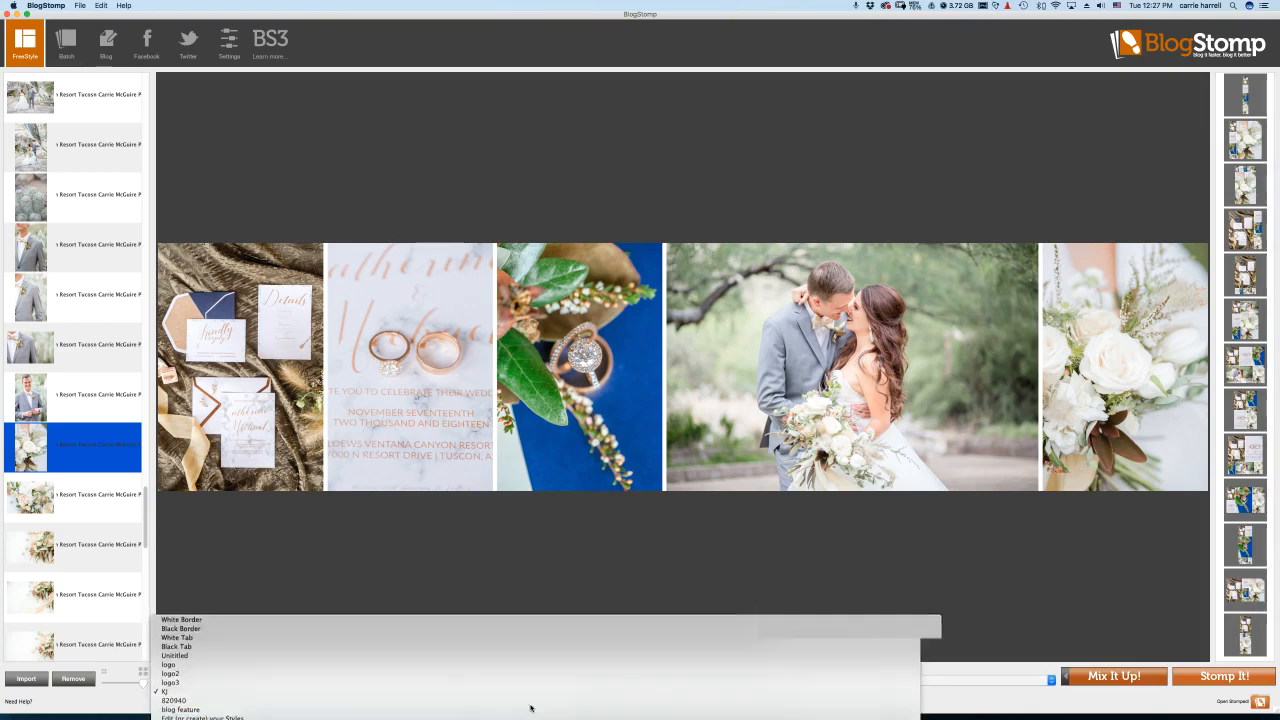
click(530, 716)
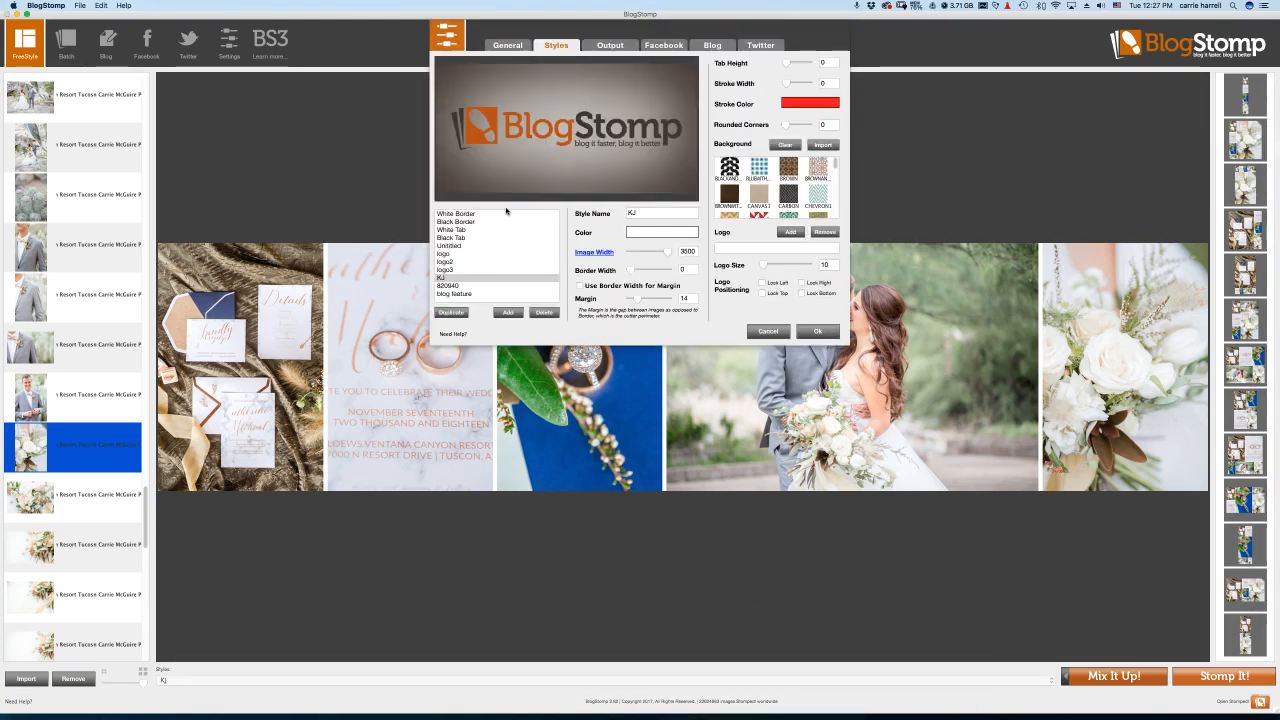
click(825, 333)
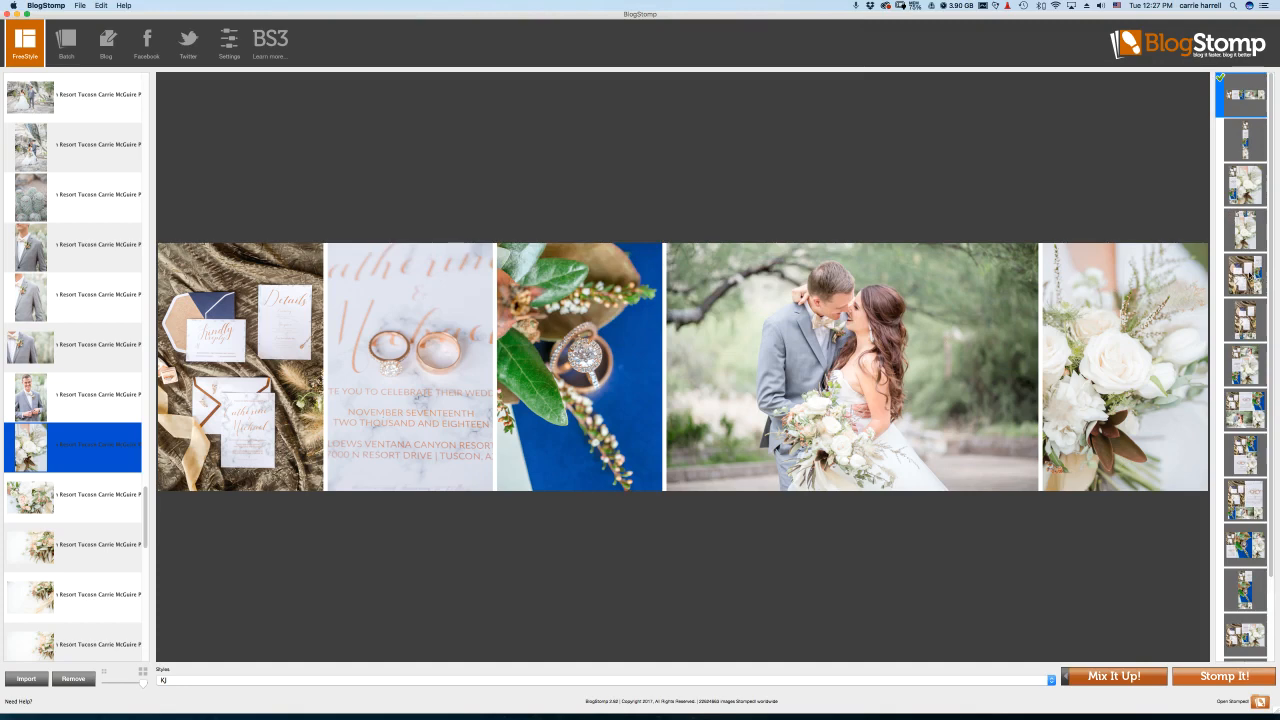
Shuffle the photo arrangement and choose the layout with four vertical photos above the large couple photo
click(1248, 275)
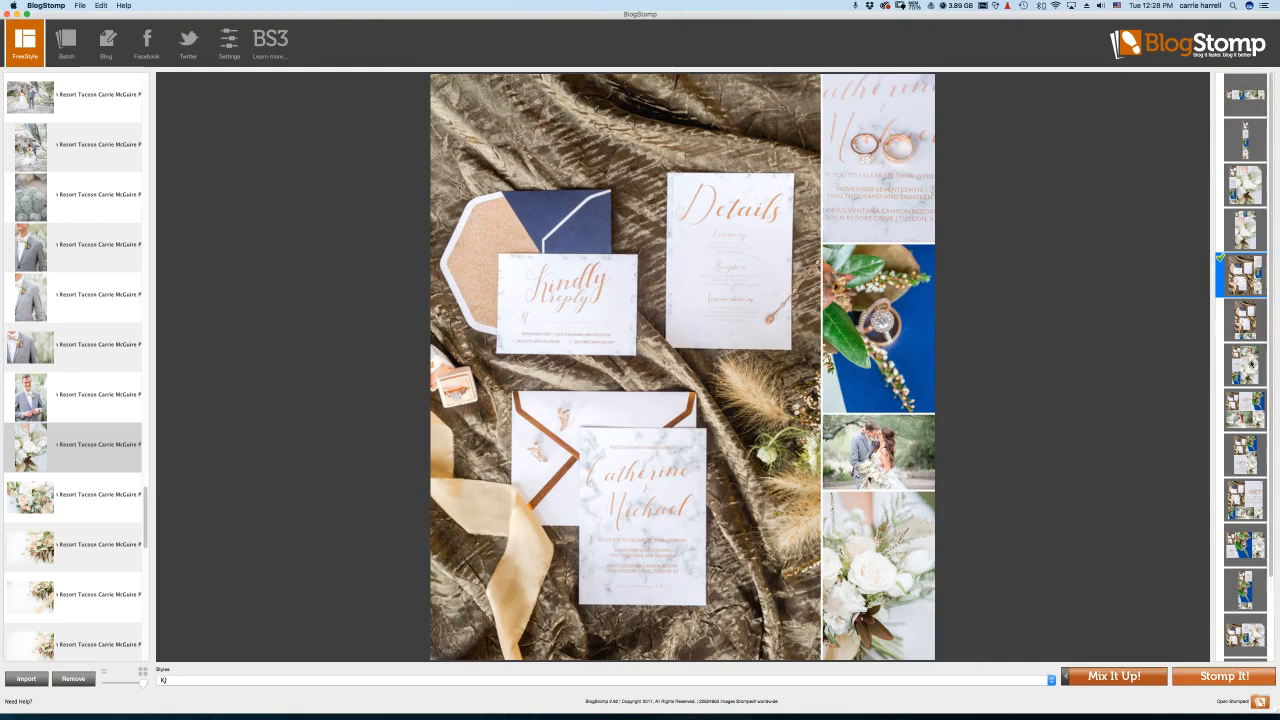
click(1090, 676)
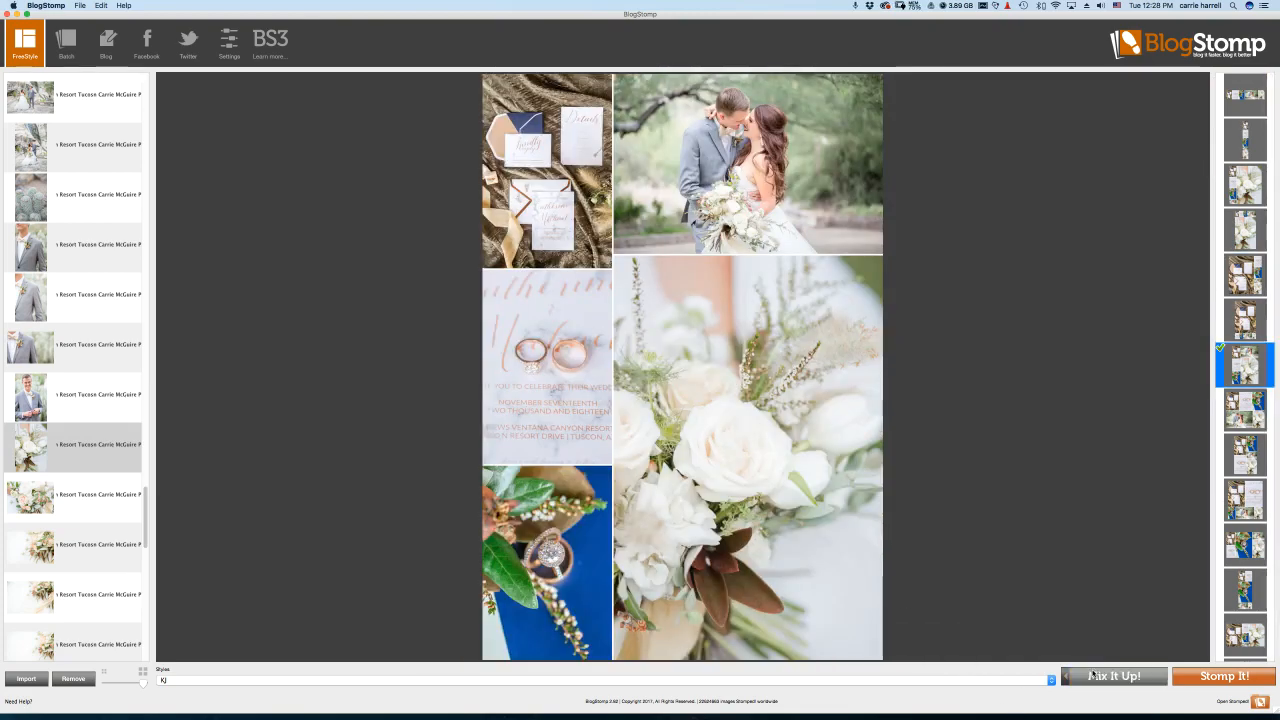
click(1260, 282)
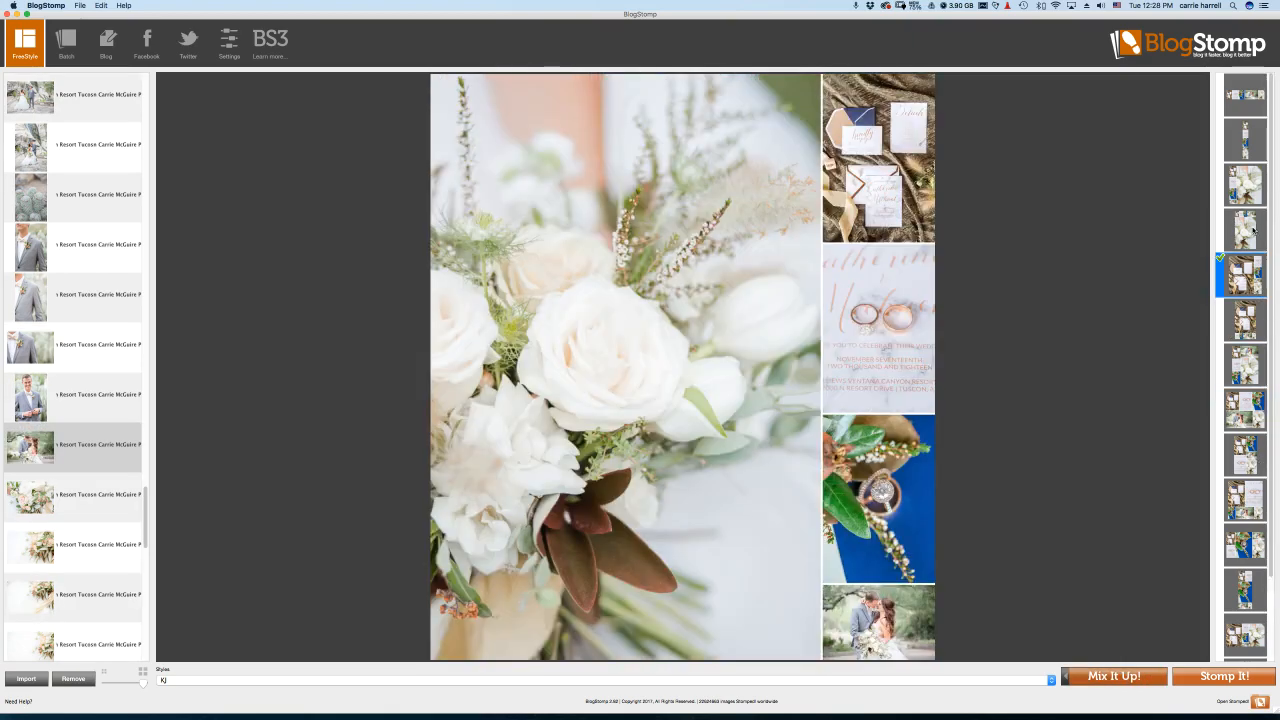
click(1250, 230)
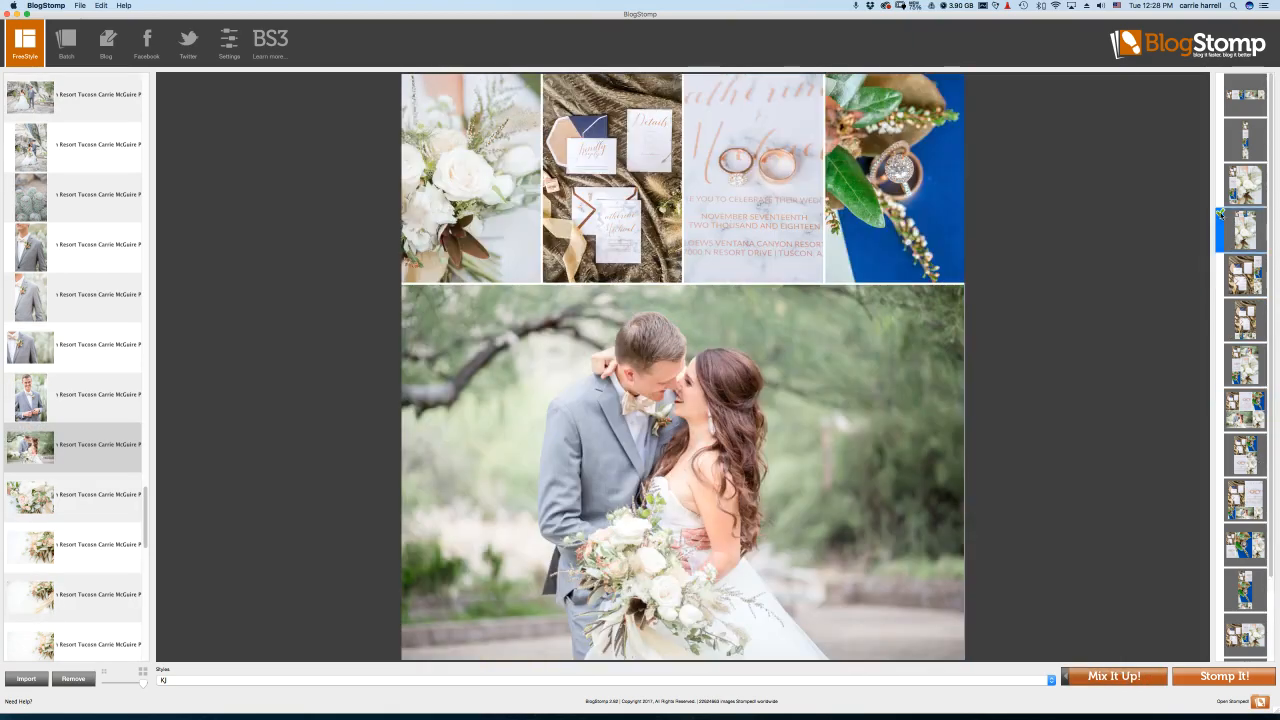
Apply the blog feature style to the five-photo collage and choose the layout with four vertical photos above the large couple photo
click(727, 680)
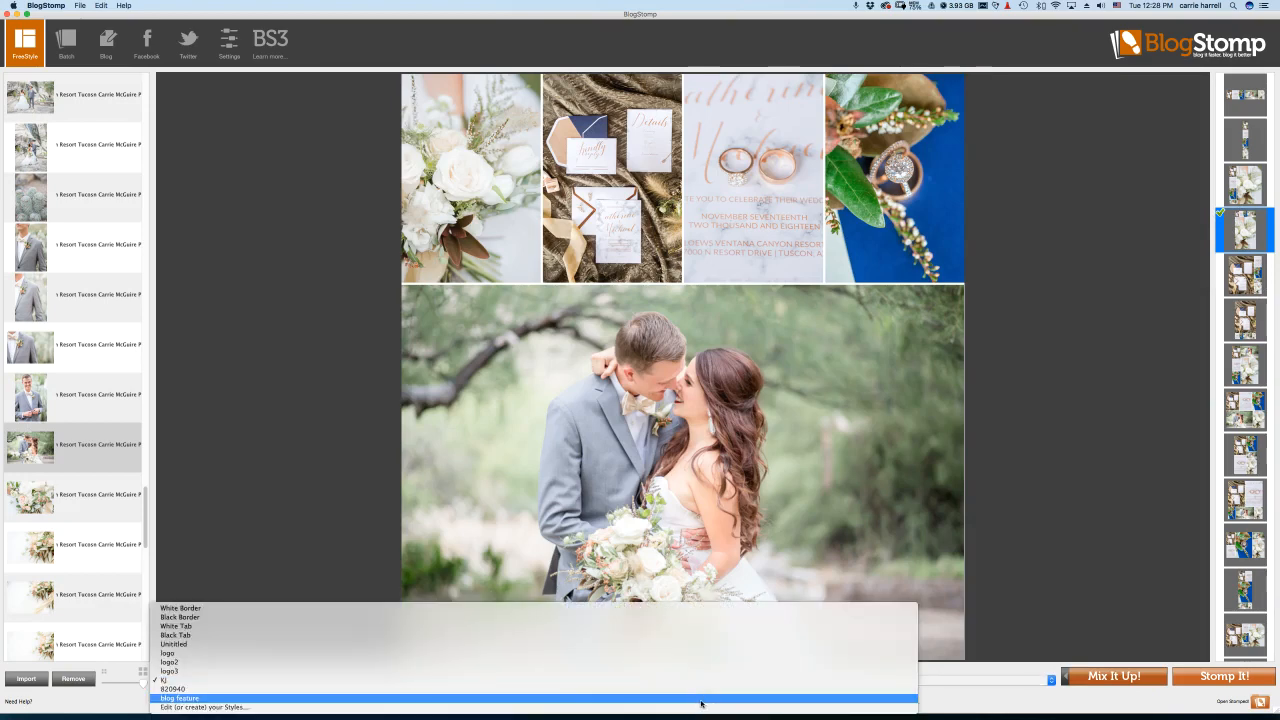
click(701, 700)
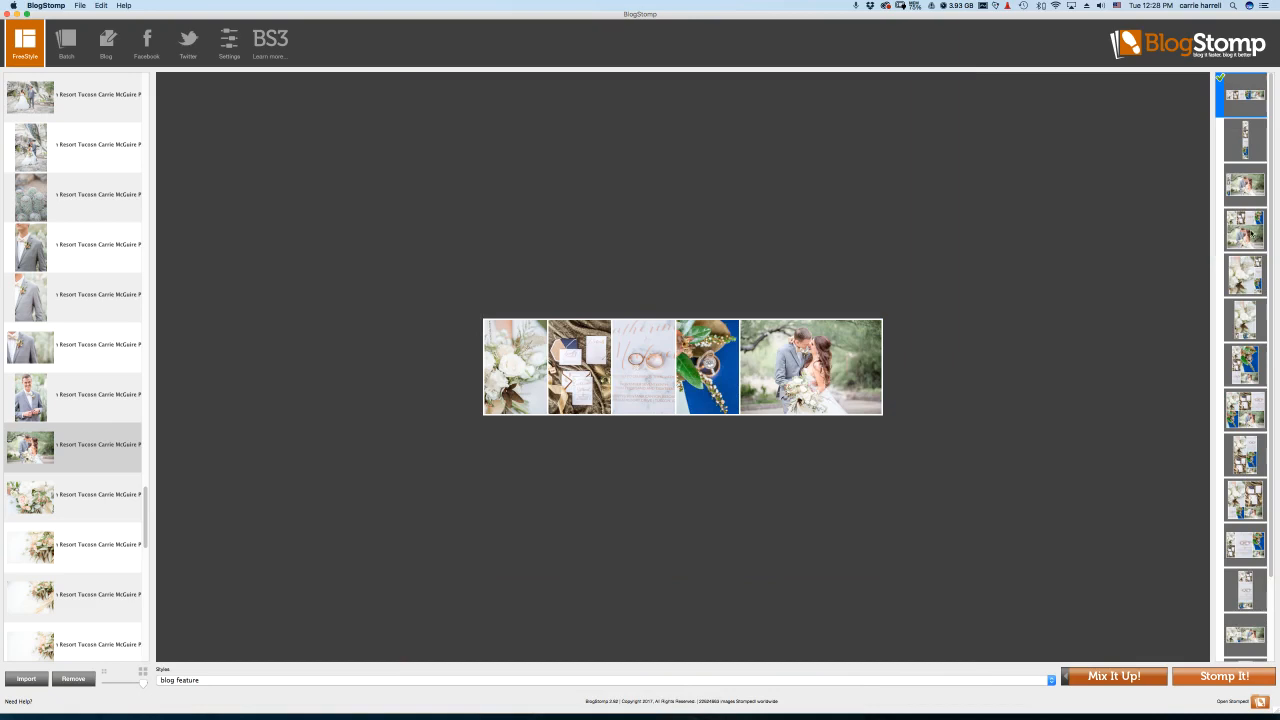
click(1248, 234)
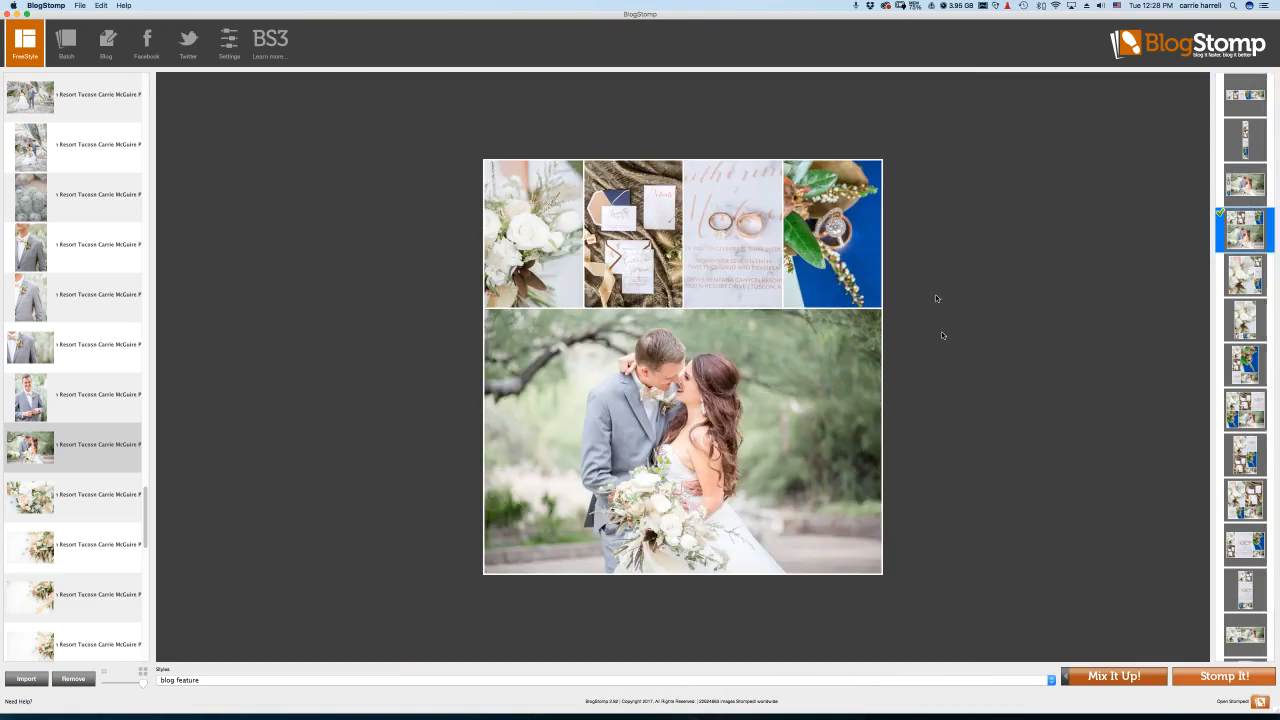
Shuffle the photo arrangement until the couple photo is back in the large slot, and stomp the five-photo collage
click(1093, 677)
click(1093, 677)
click(1093, 677)
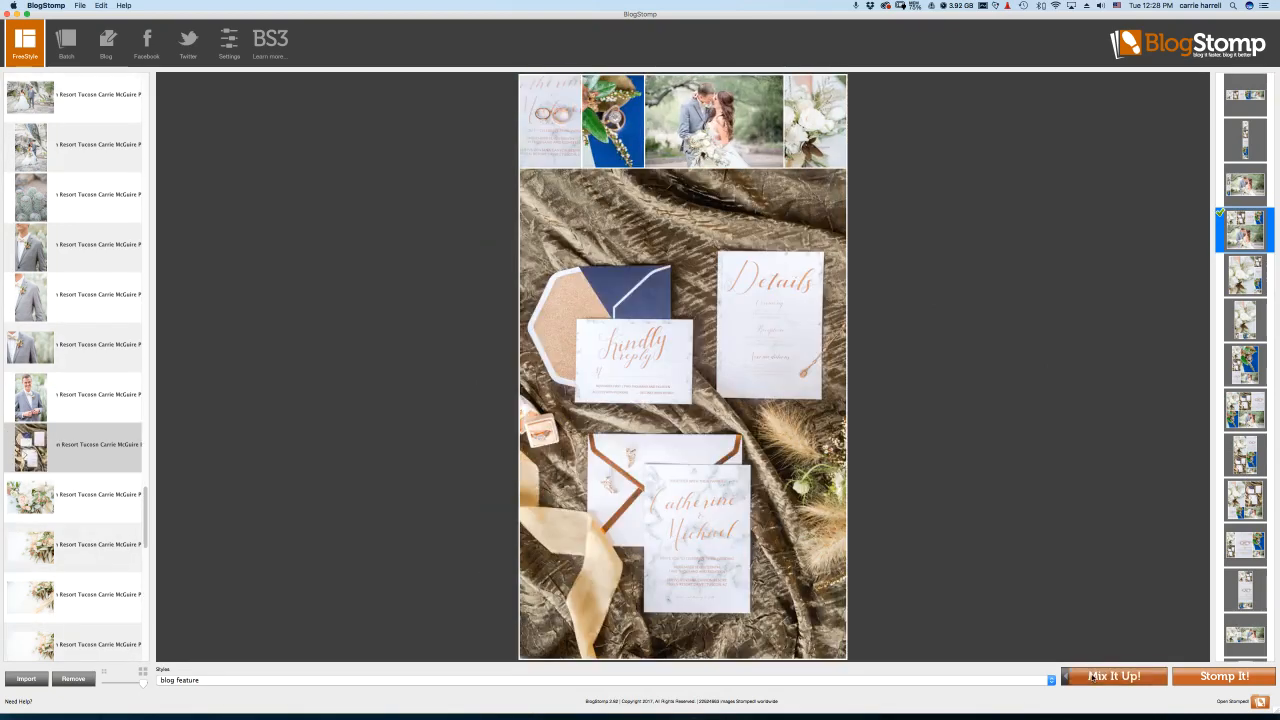
click(1093, 677)
click(1093, 677)
click(1093, 677)
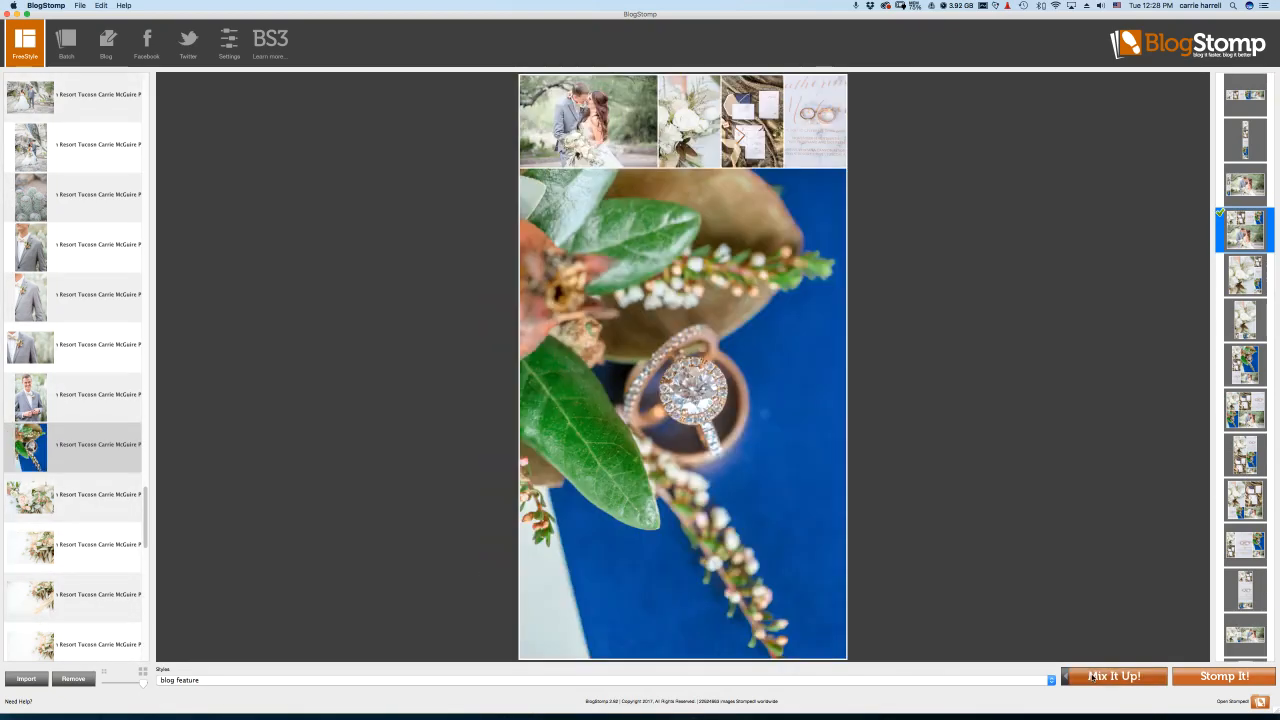
click(1093, 677)
click(1093, 677)
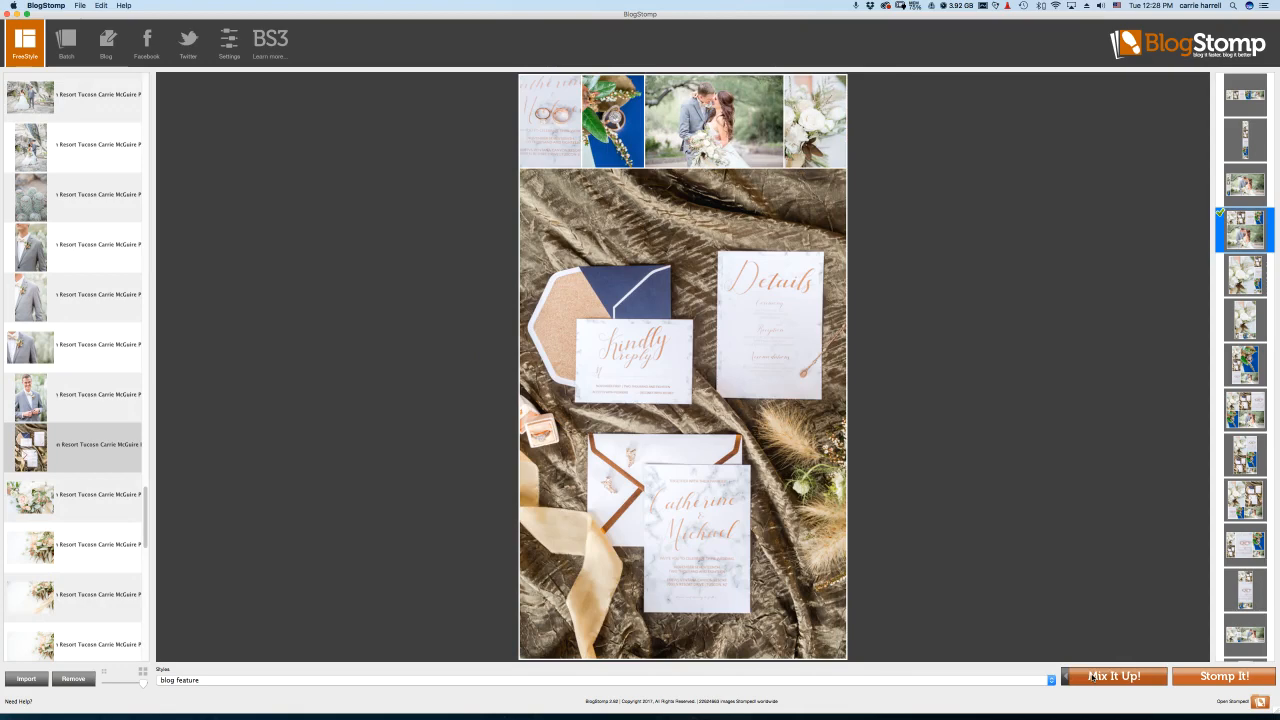
click(1093, 677)
click(1093, 677)
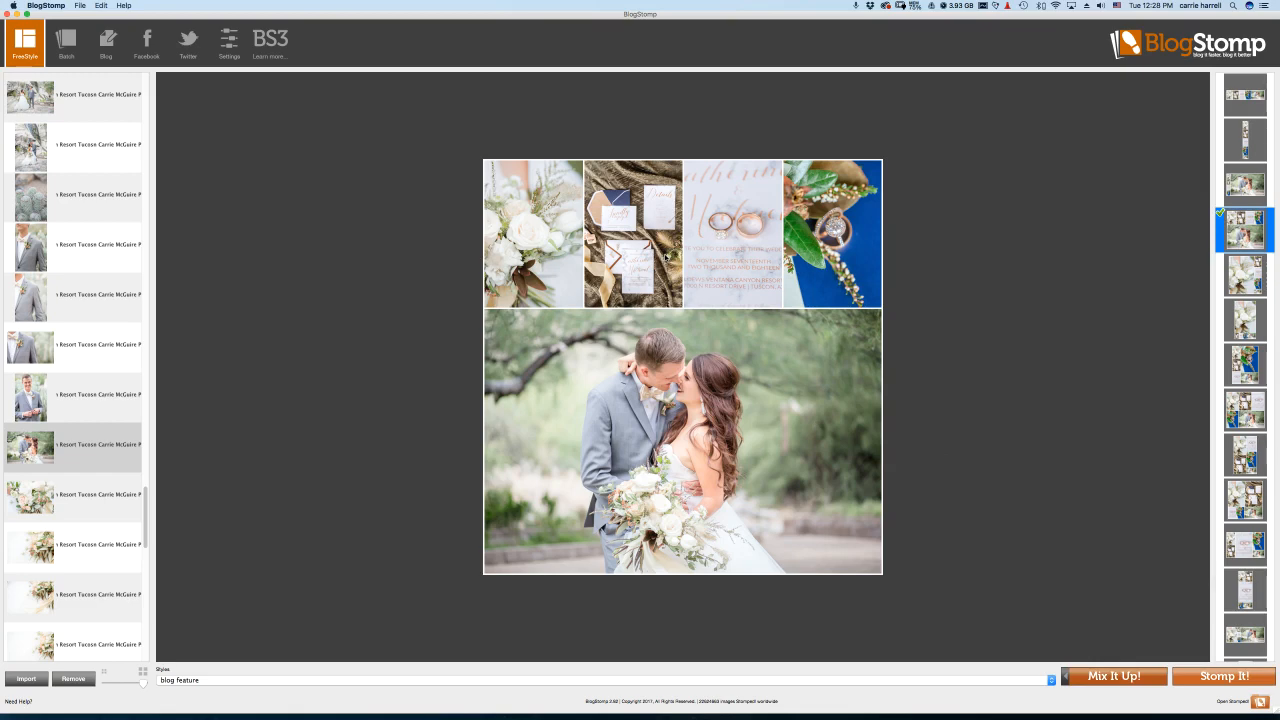
click(1224, 677)
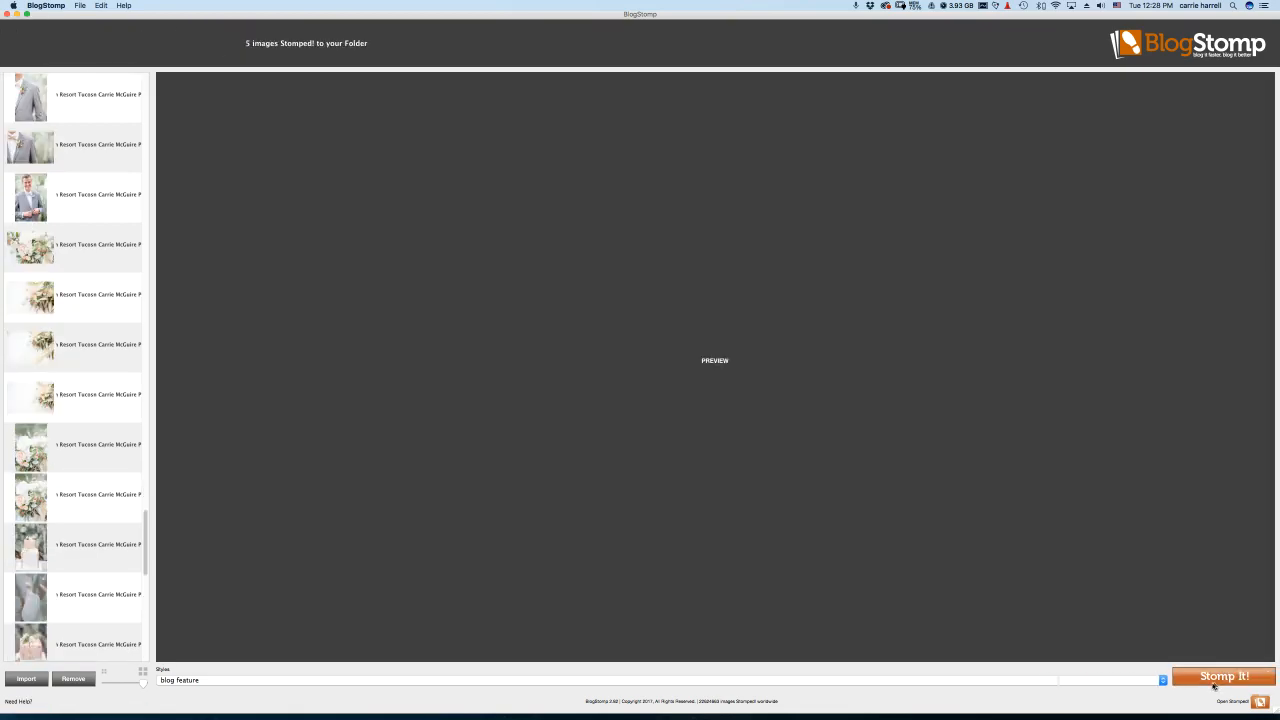
Try pairing the vertical bride-with-bouquet portrait with the blue table number photo, and deselect it and the pink cake photo
scroll(98, 217, up, 20)
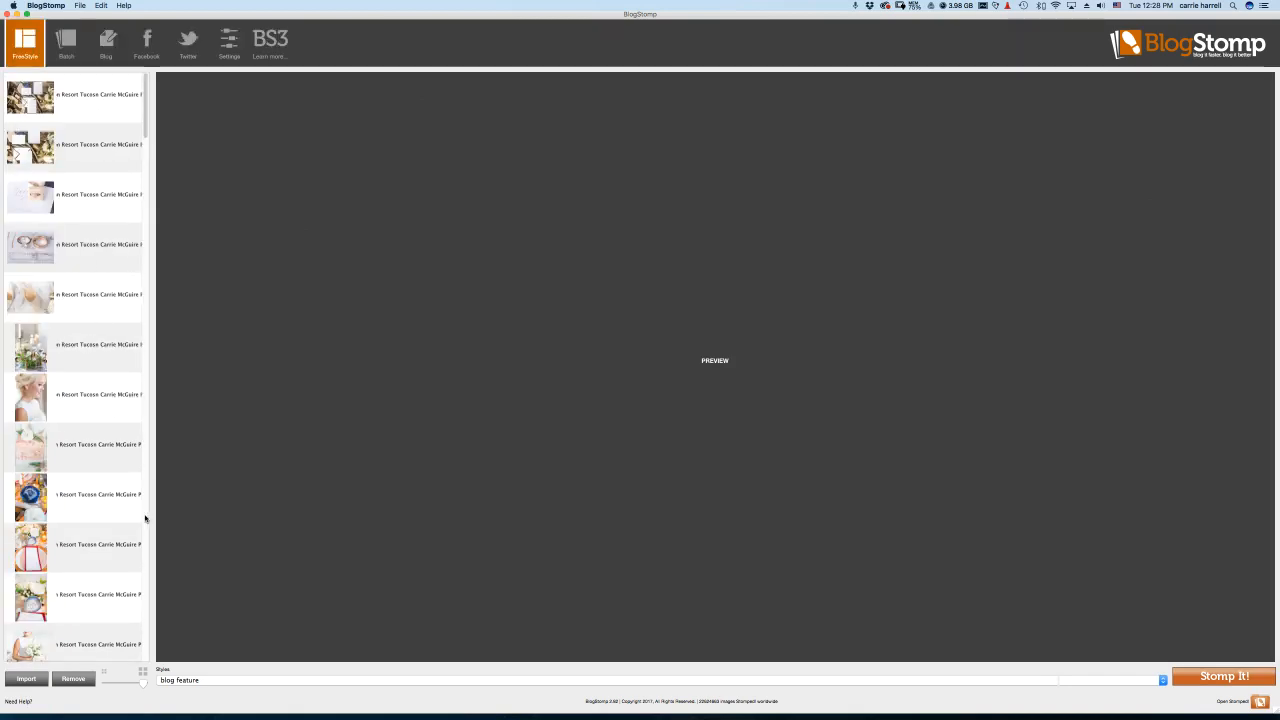
scroll(144, 519, down, 6)
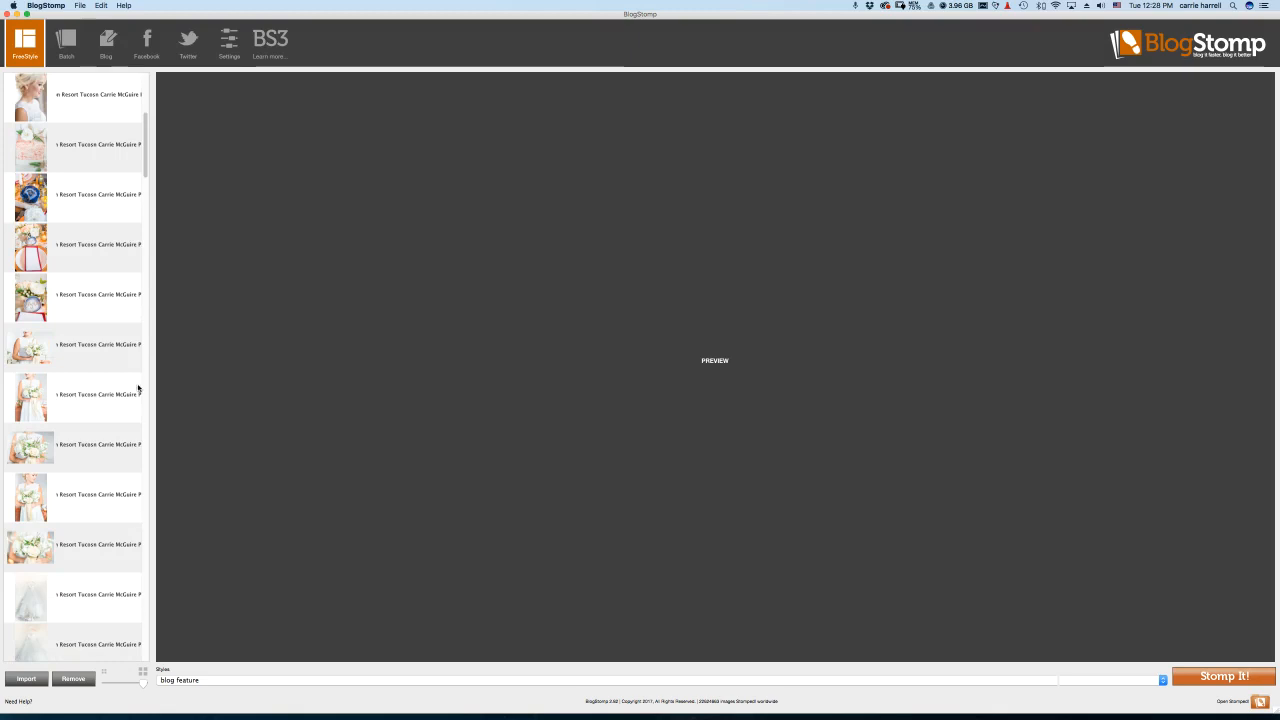
click(133, 390)
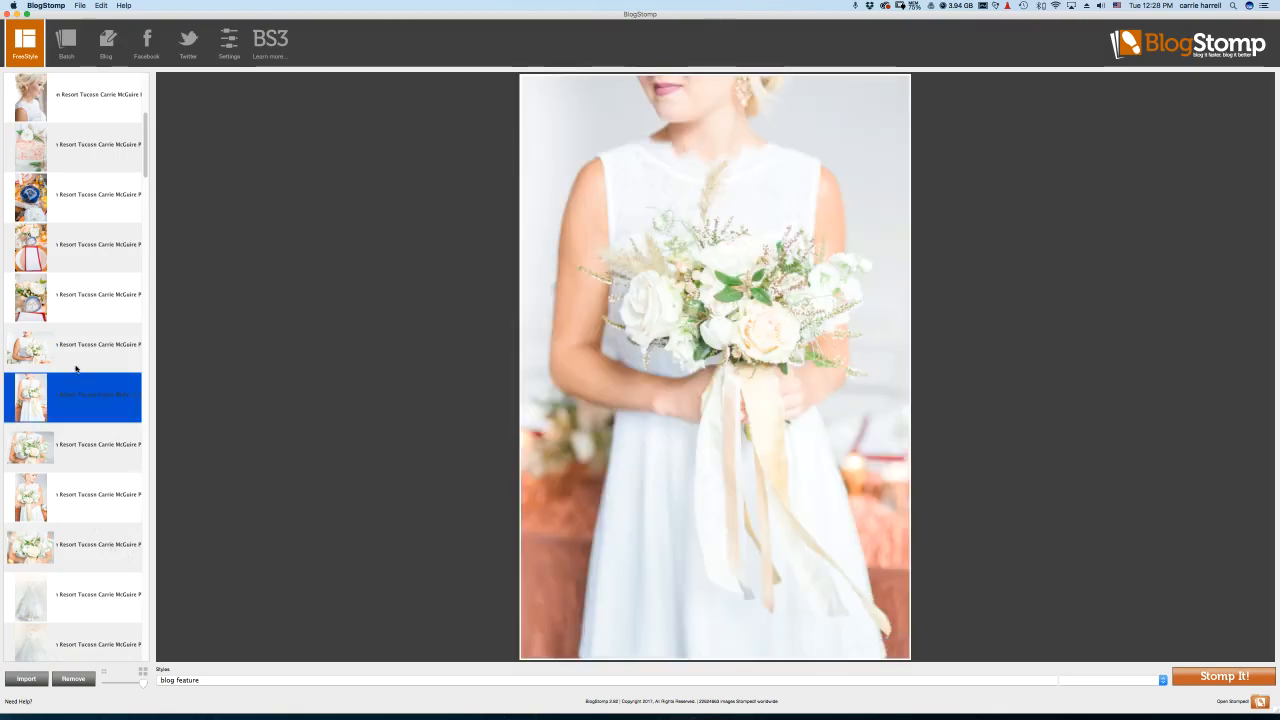
scroll(66, 364, down, 3)
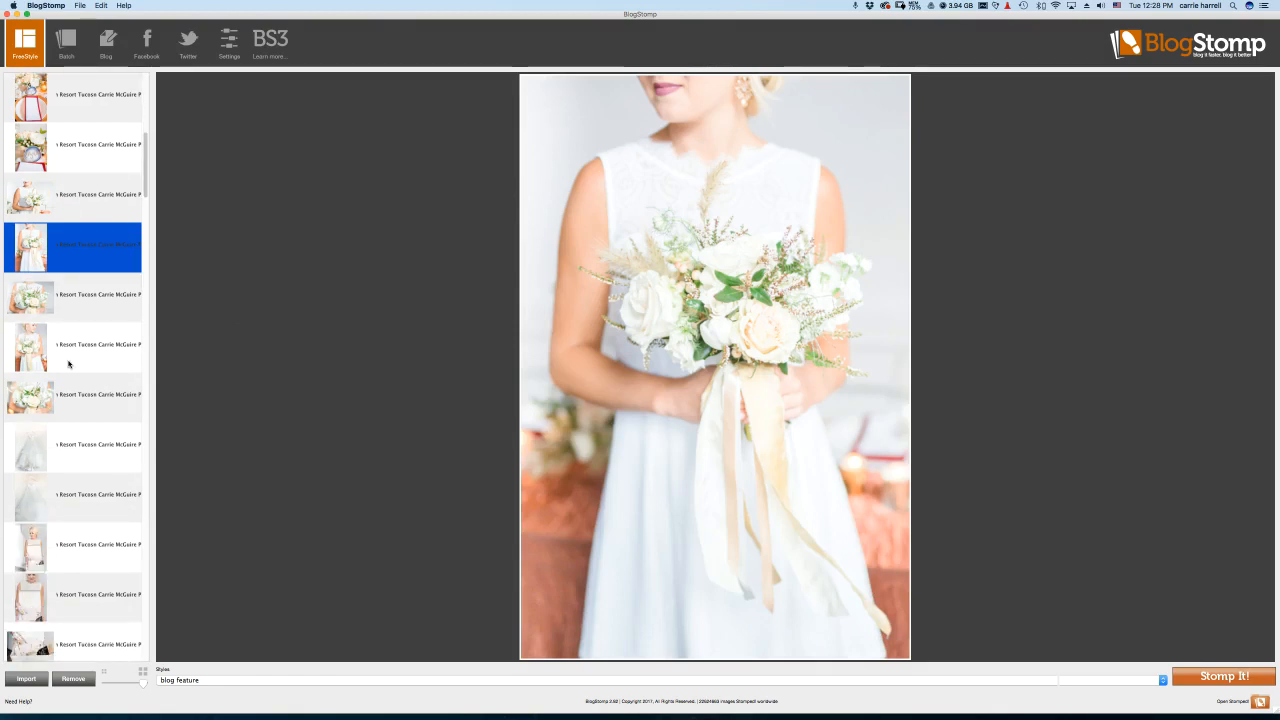
scroll(70, 380, down, 1)
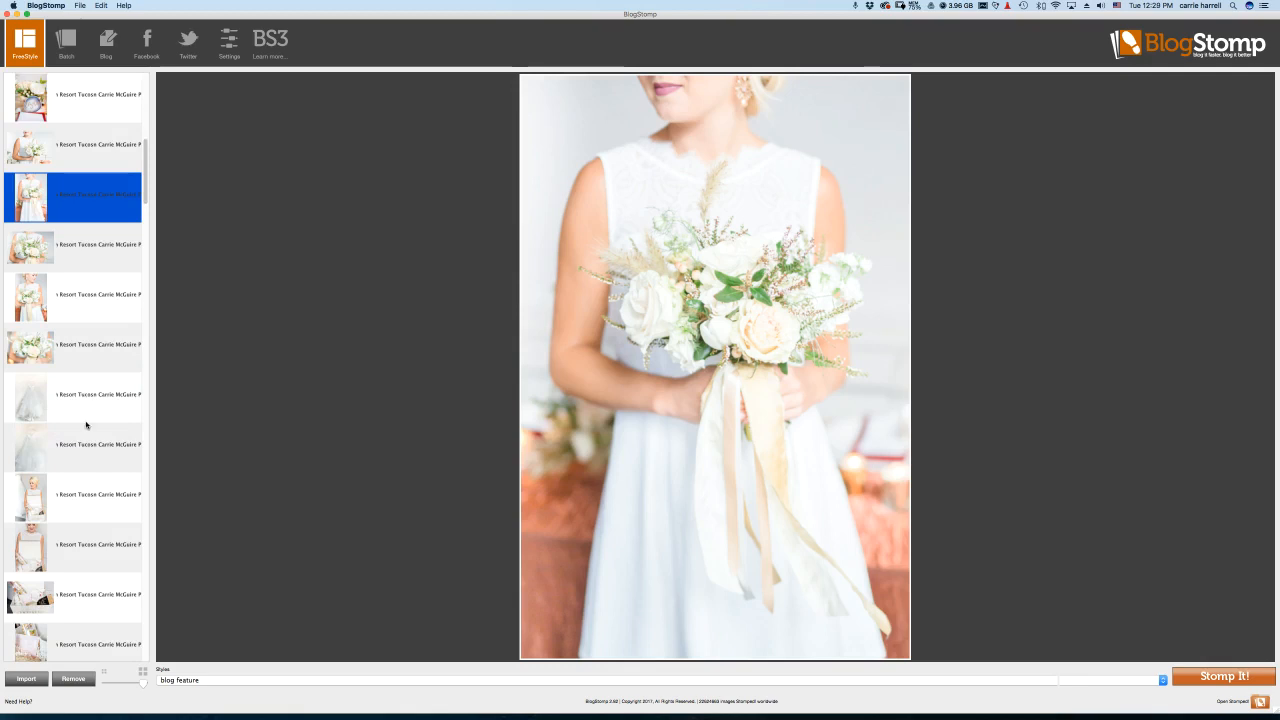
scroll(94, 405, up, 10)
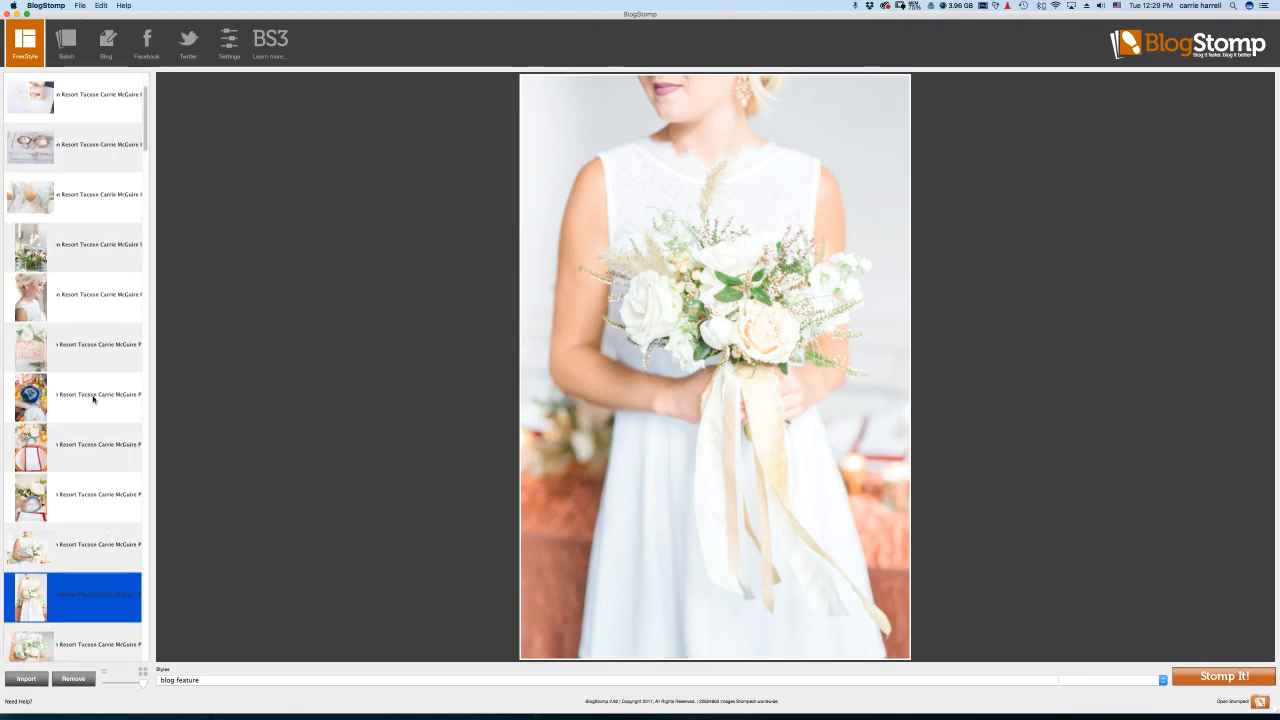
scroll(94, 397, down, 4)
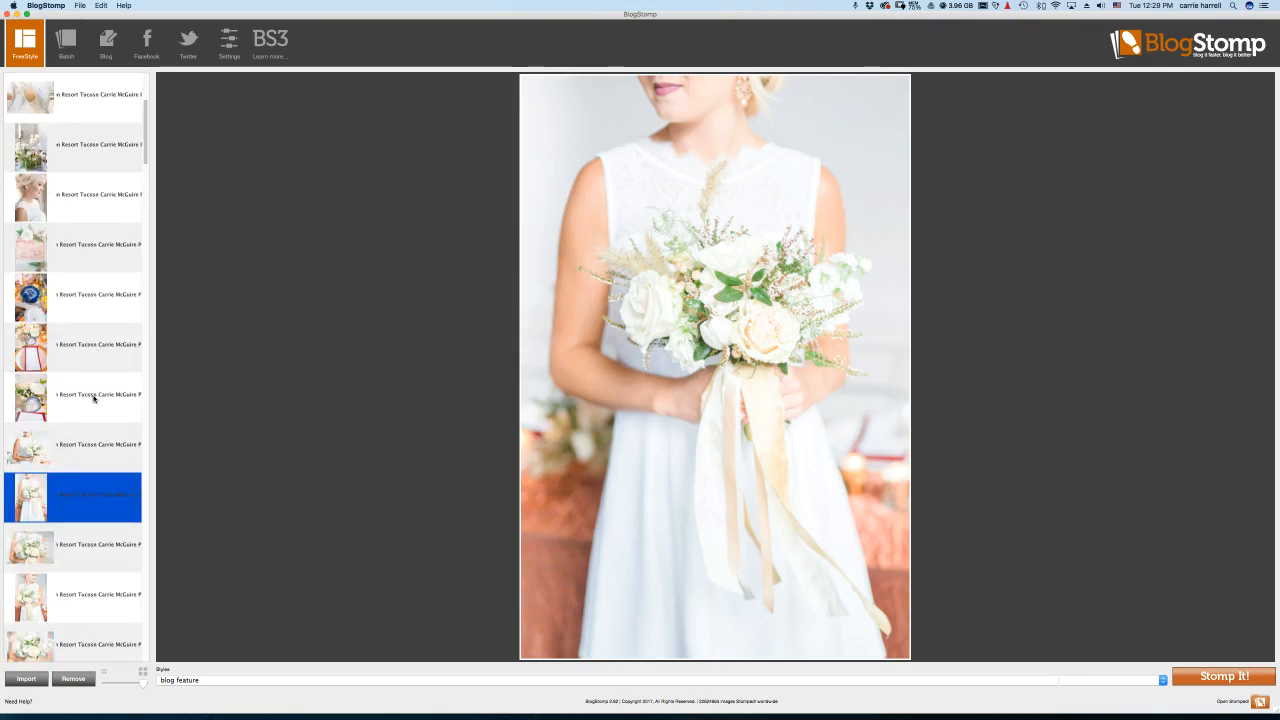
super+click(110, 304)
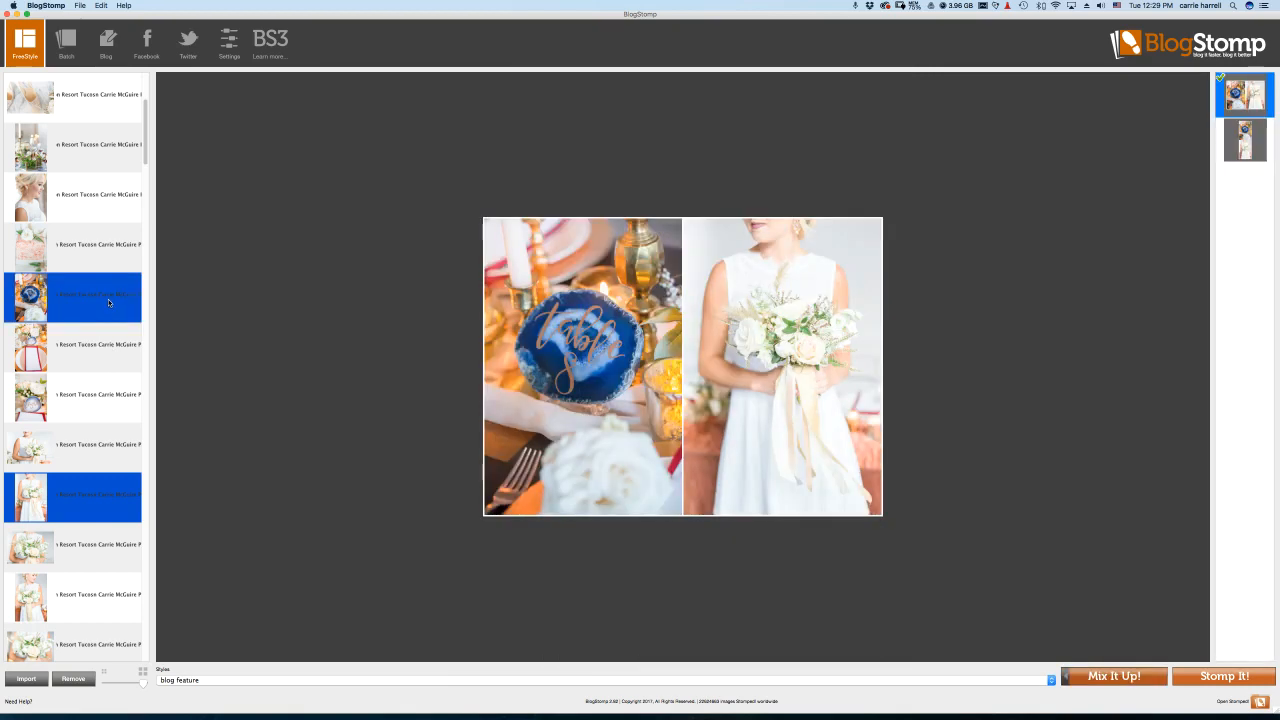
super+click(103, 304)
super+click(89, 234)
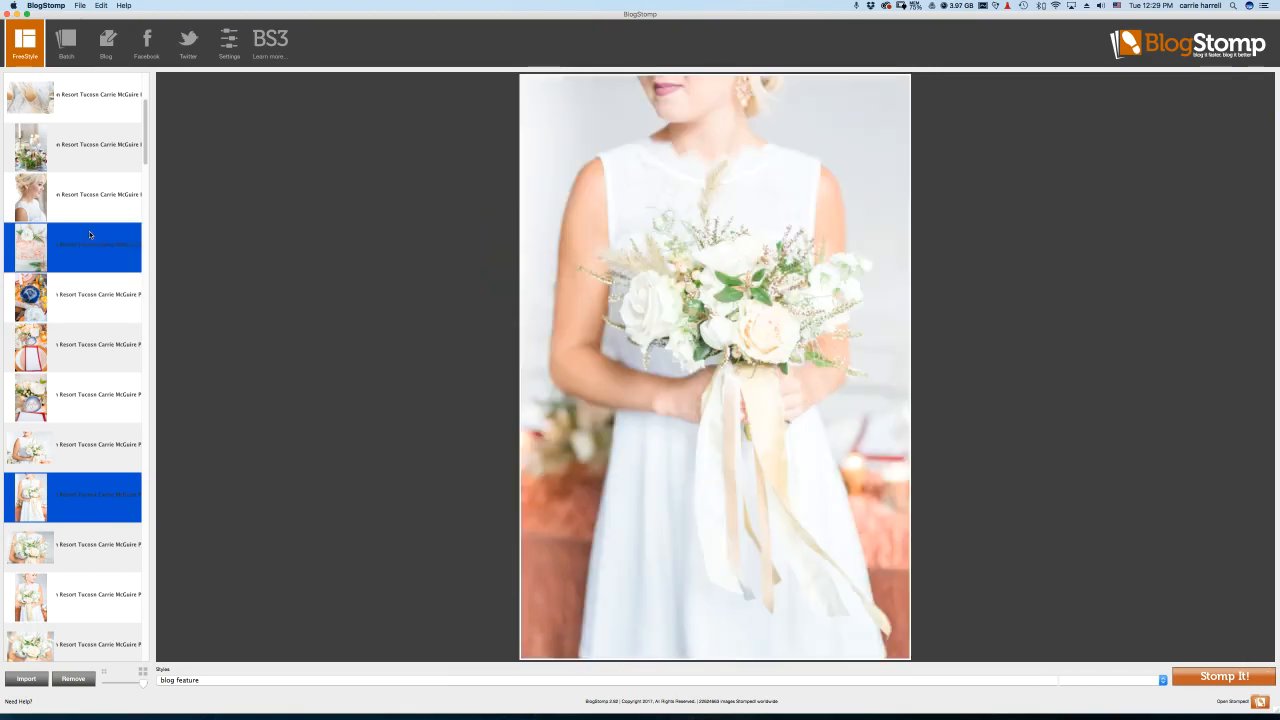
super+click(89, 234)
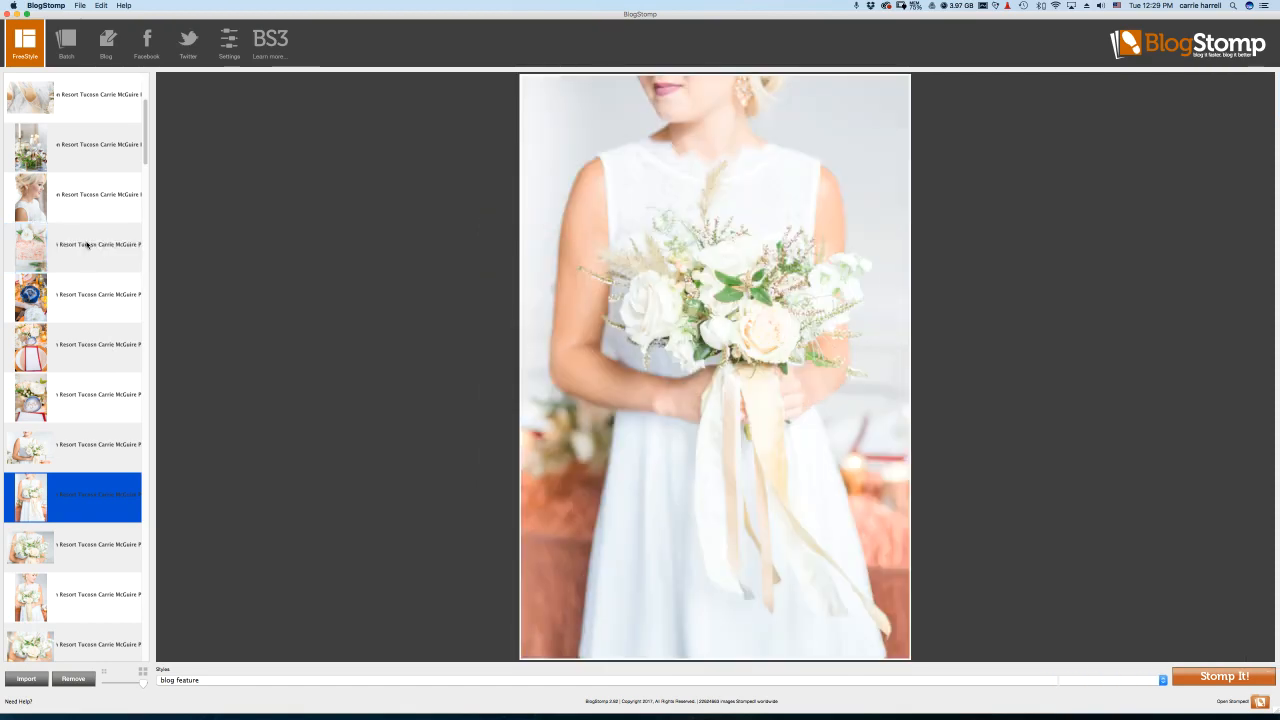
Pair the gold geometric terrarium table photo with the vertical bride-with-bouquet portrait side by side and stomp the collage
scroll(86, 440, down, 4)
scroll(86, 440, down, 1)
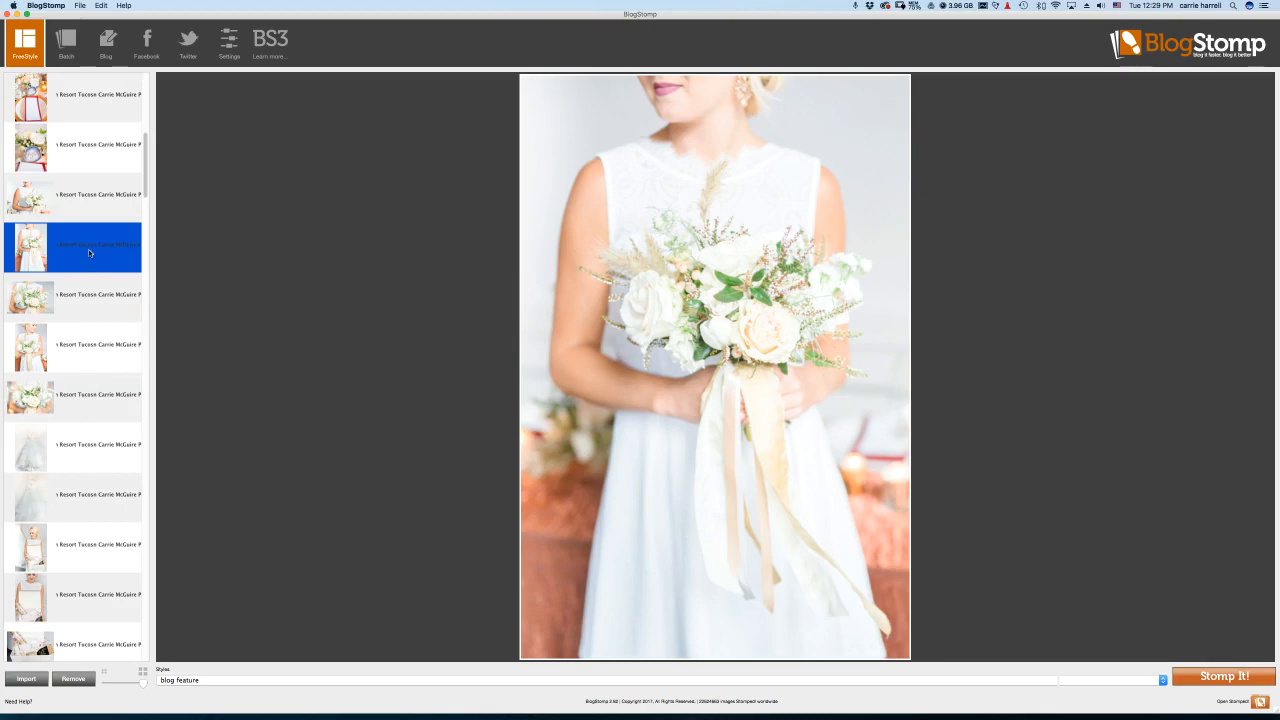
scroll(70, 438, down, 10)
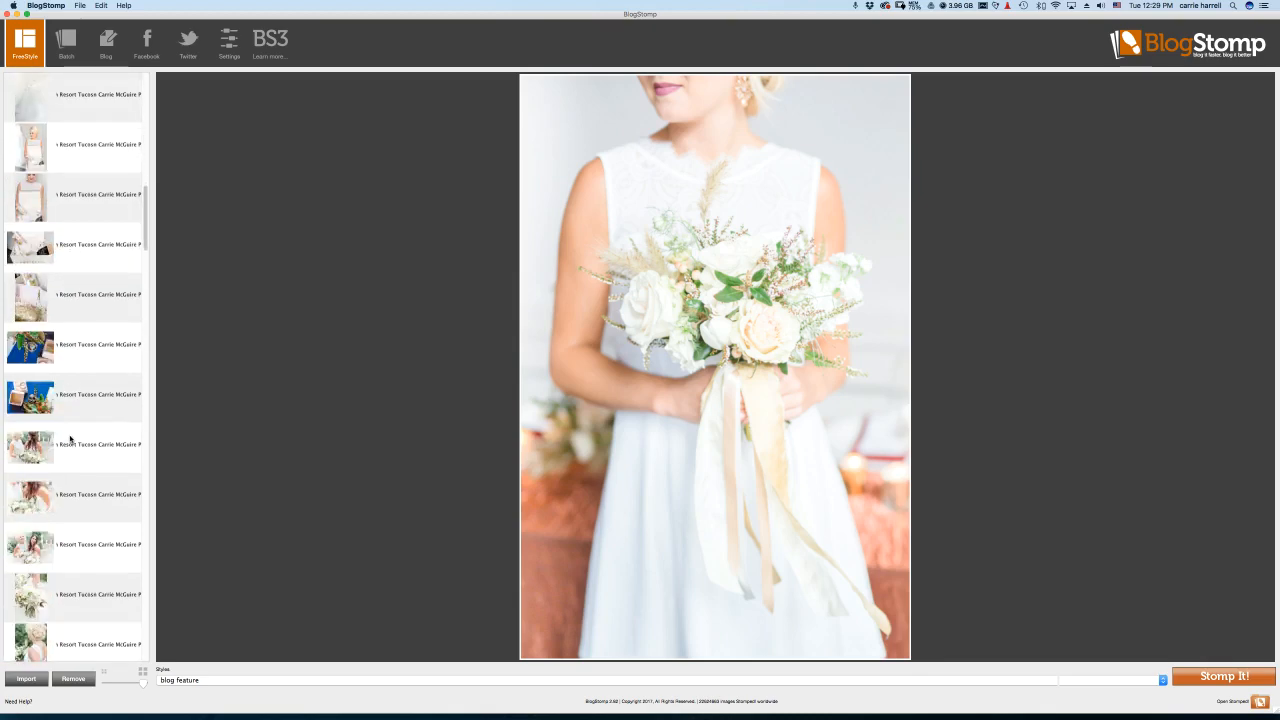
scroll(70, 438, up, 10)
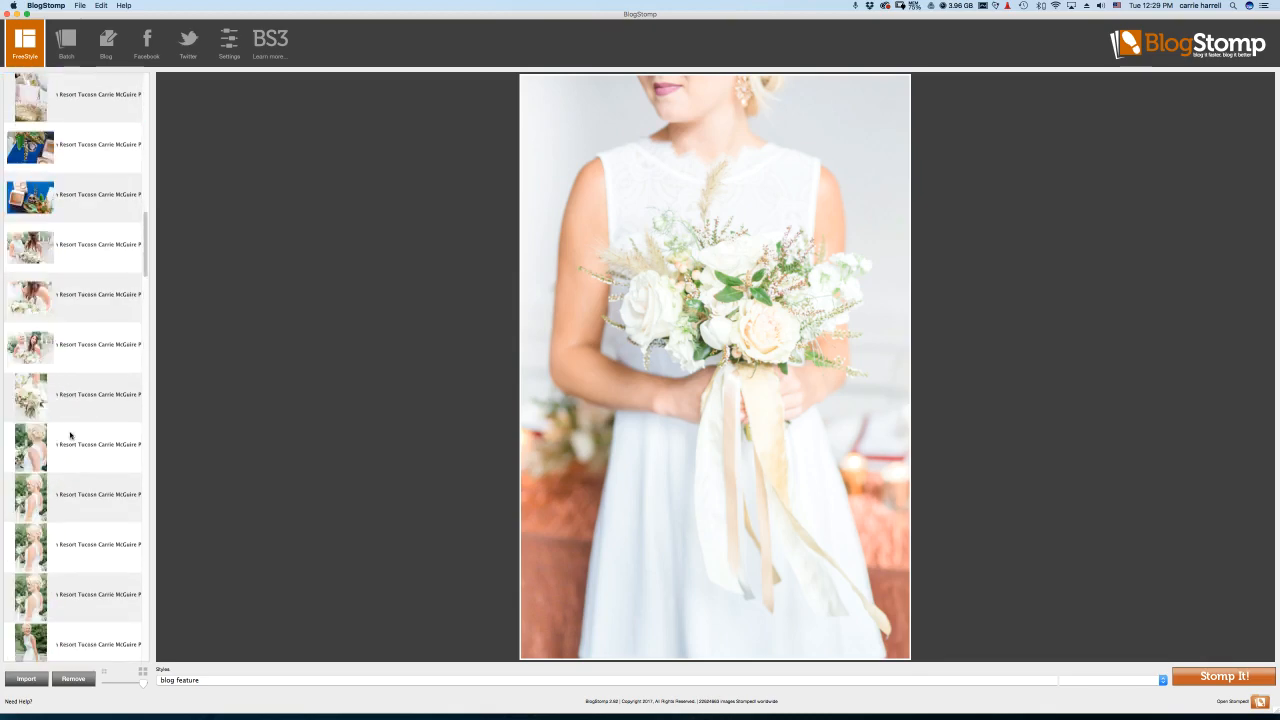
scroll(70, 437, up, 5)
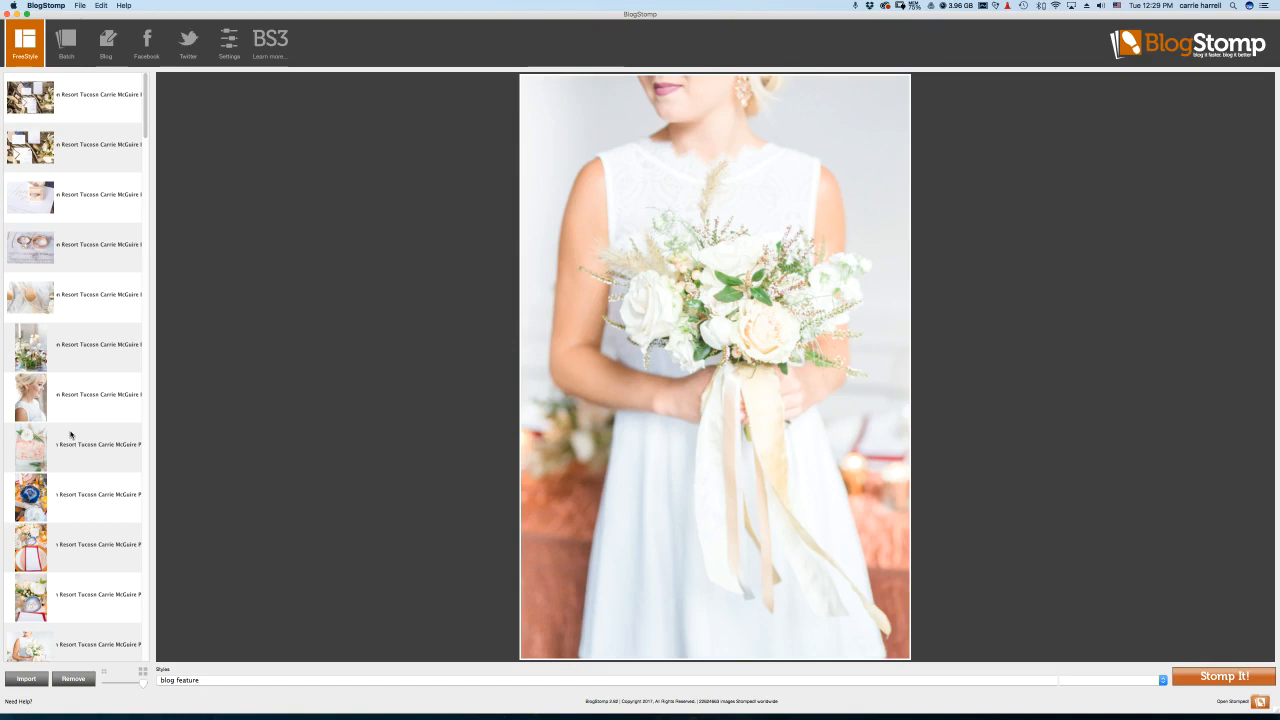
click(87, 191)
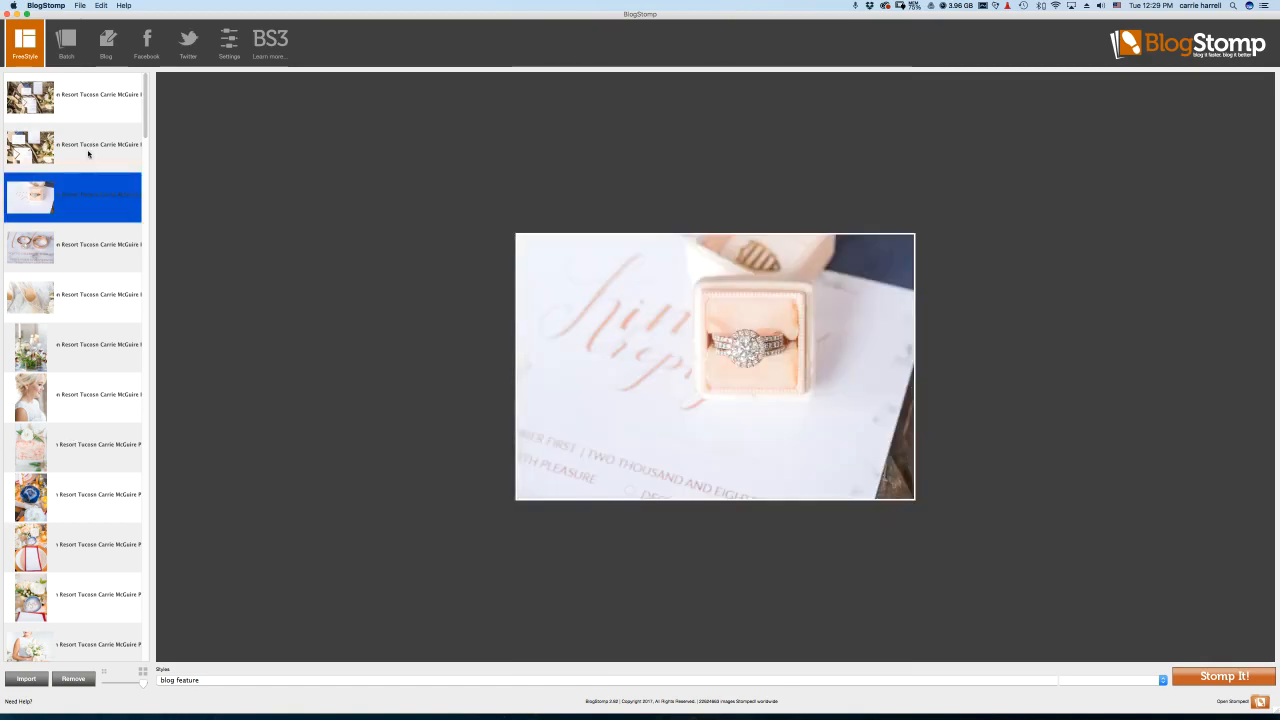
click(77, 355)
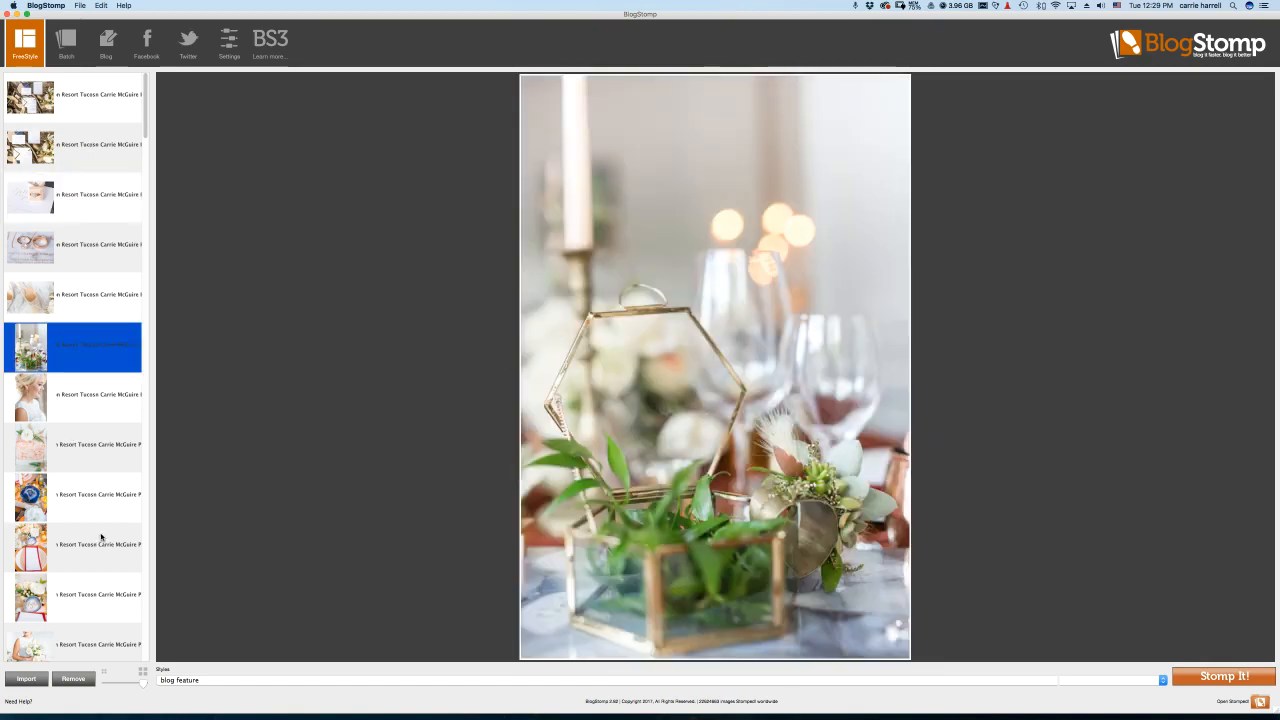
scroll(43, 548, down, 2)
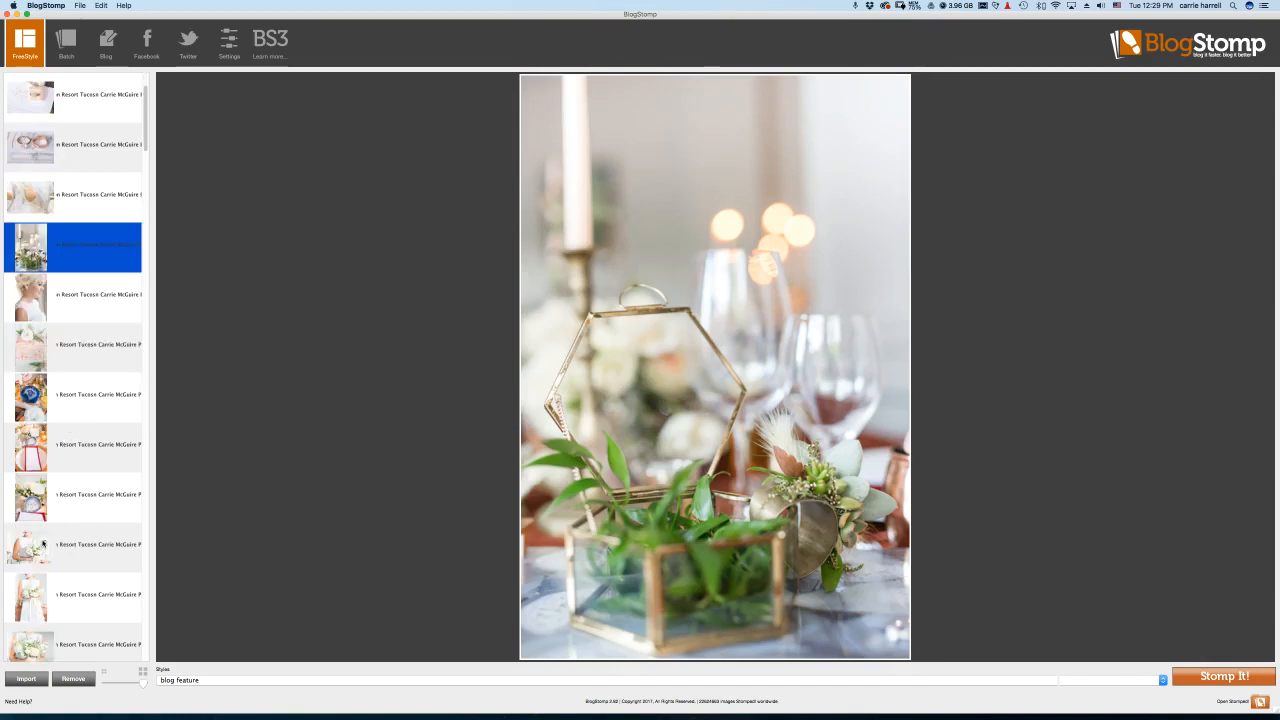
super+click(36, 600)
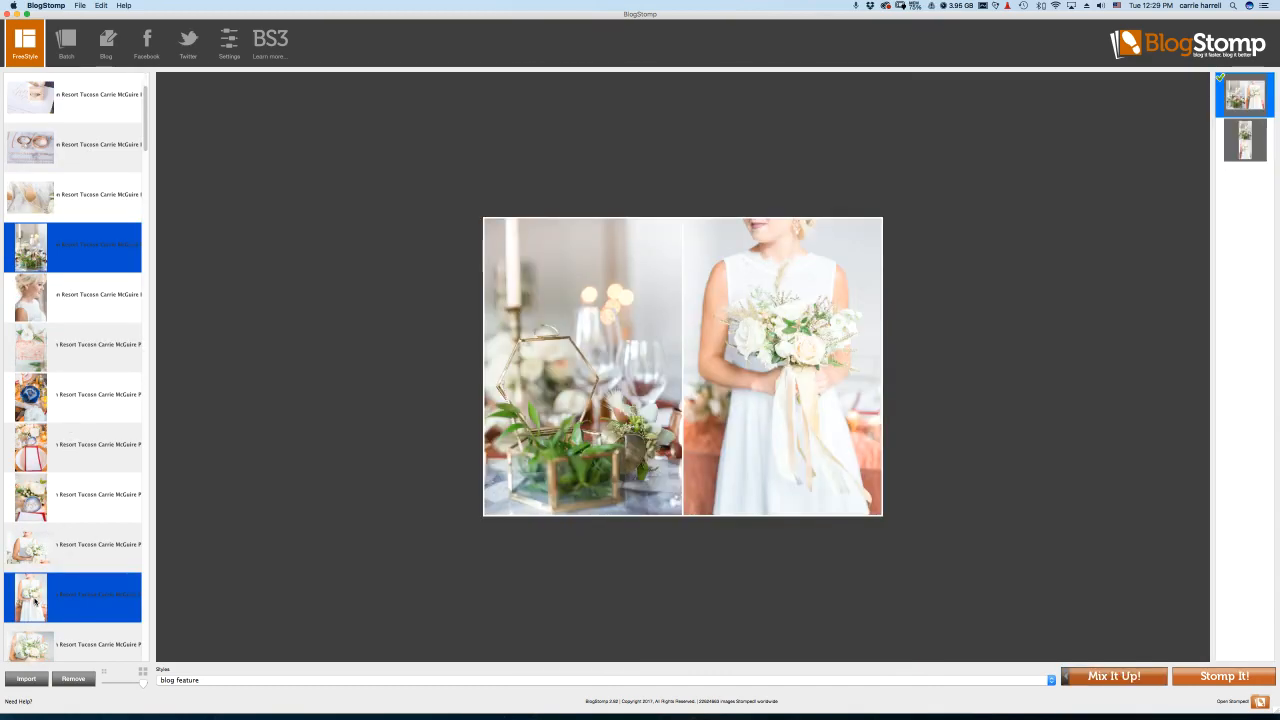
click(1214, 680)
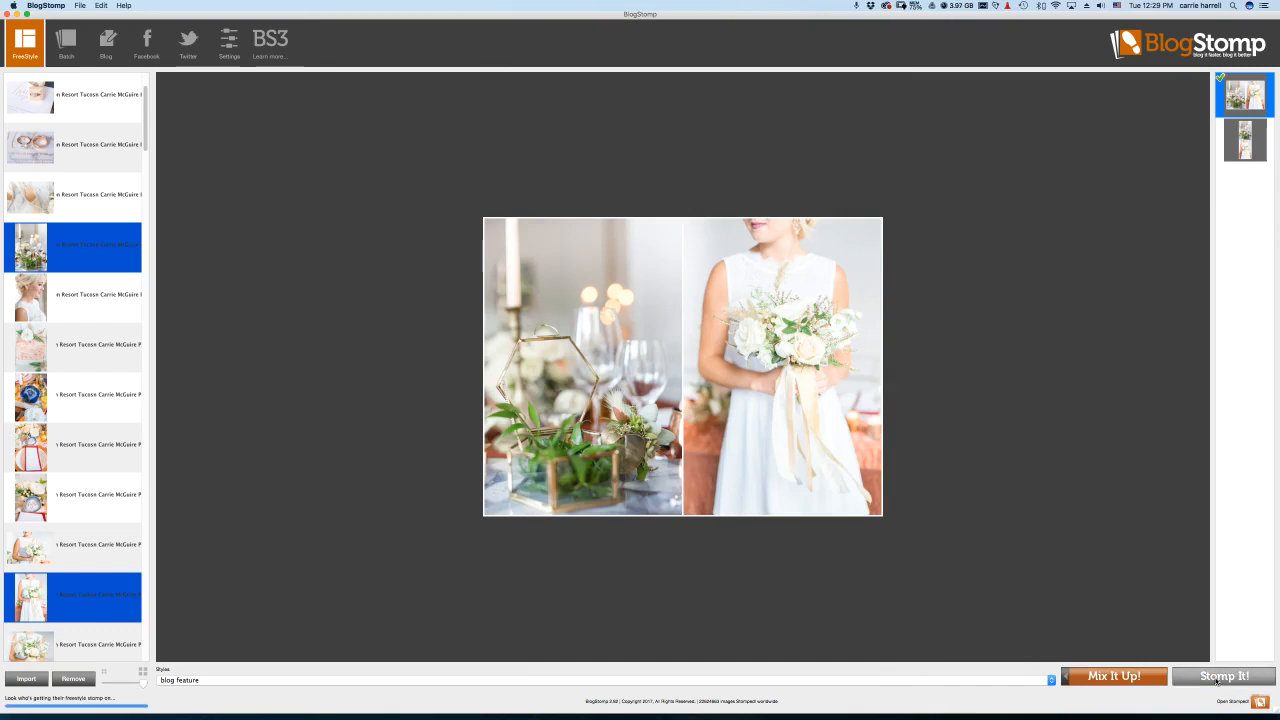
Stomp the horizontal photo of the ring in its peach box as a single image
scroll(118, 270, up, 2)
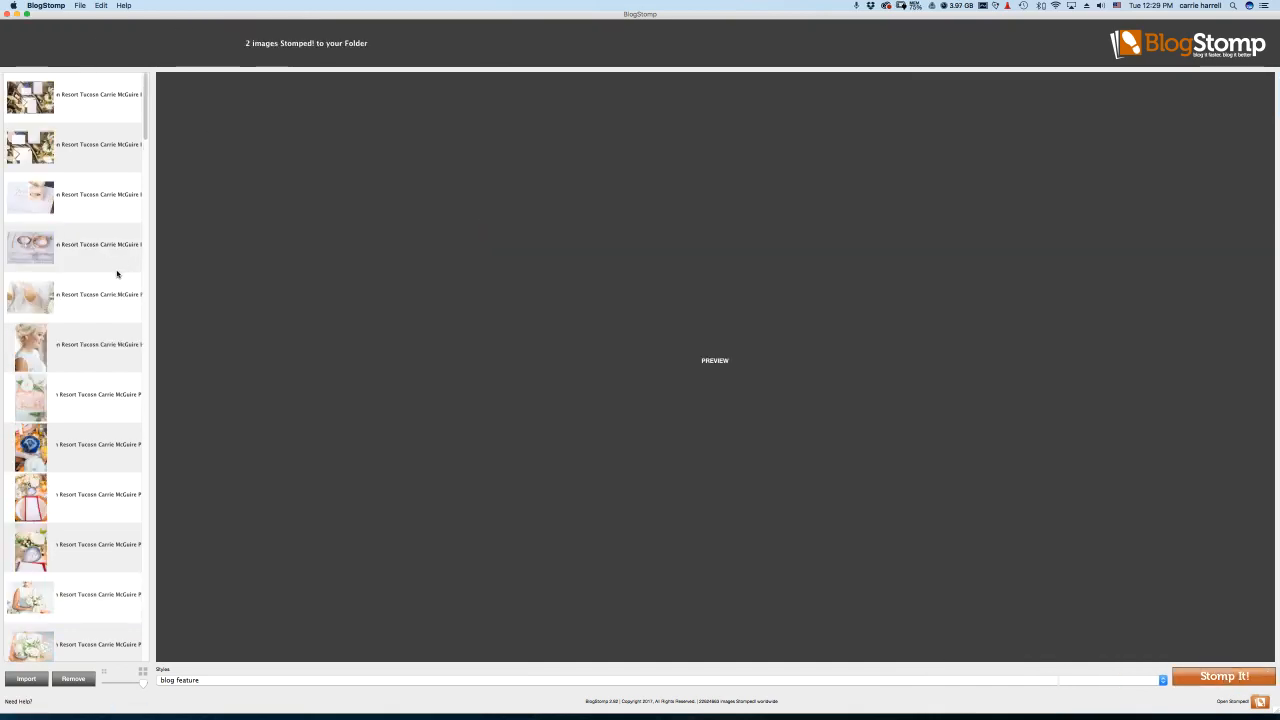
click(112, 206)
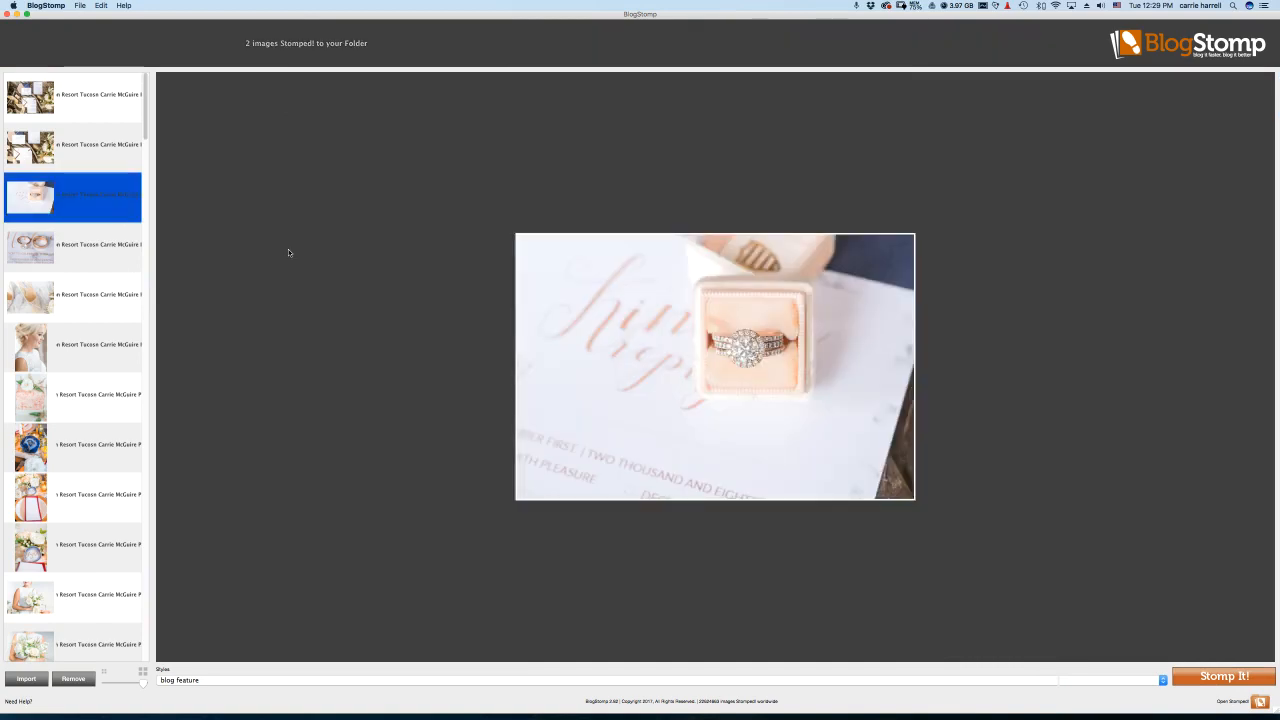
click(1229, 678)
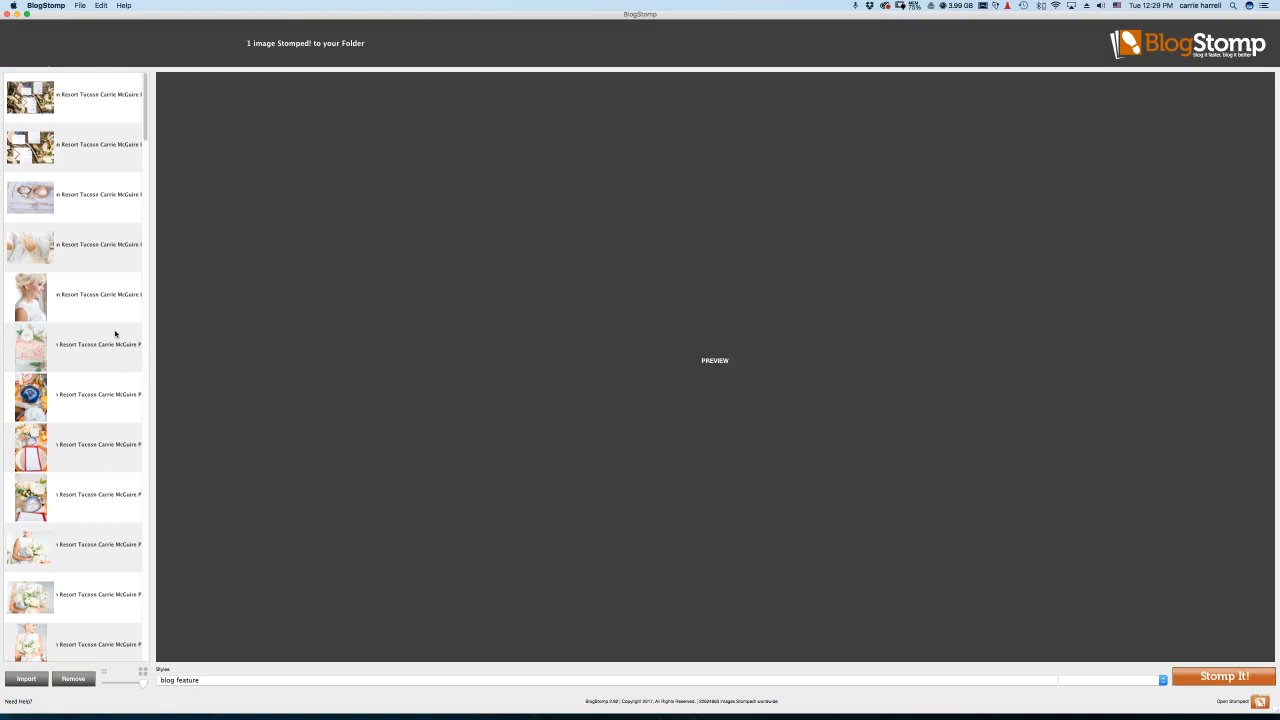
Stomp the portrait of the bride with the gift box beside the vertical gift box photo, then the horizontal gift box photo alone
scroll(93, 237, down, 4)
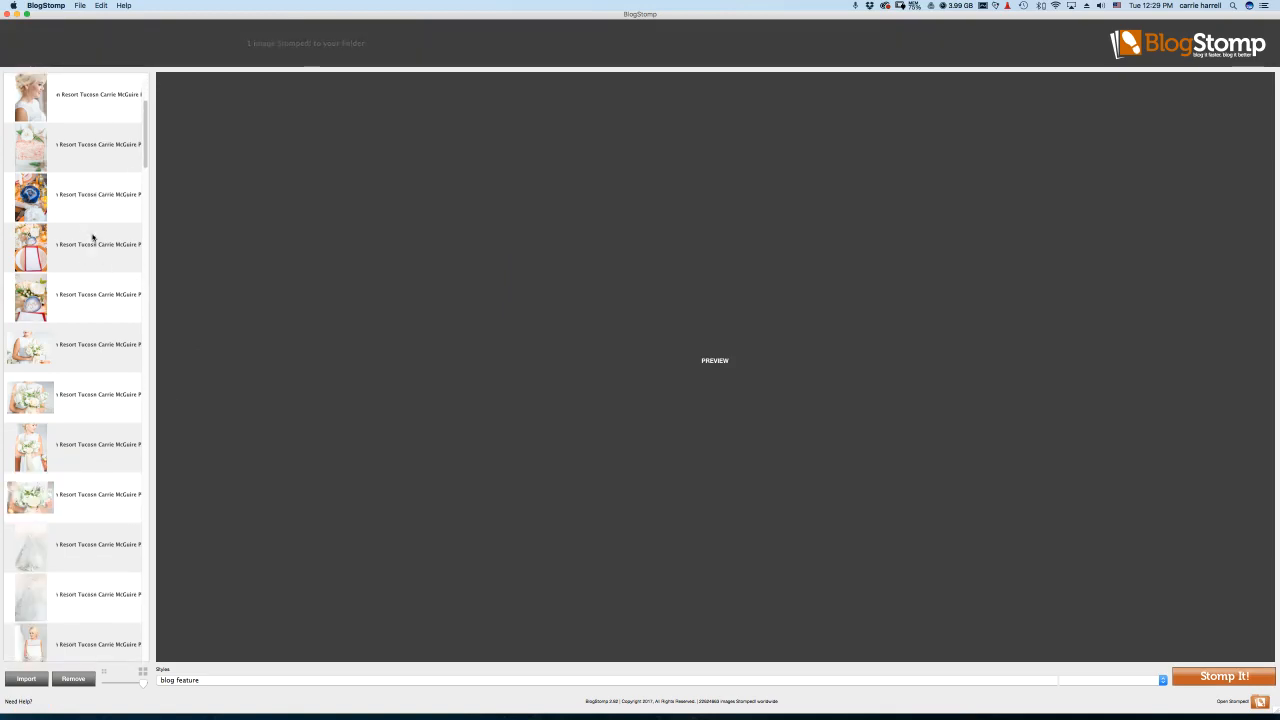
scroll(113, 524, down, 6)
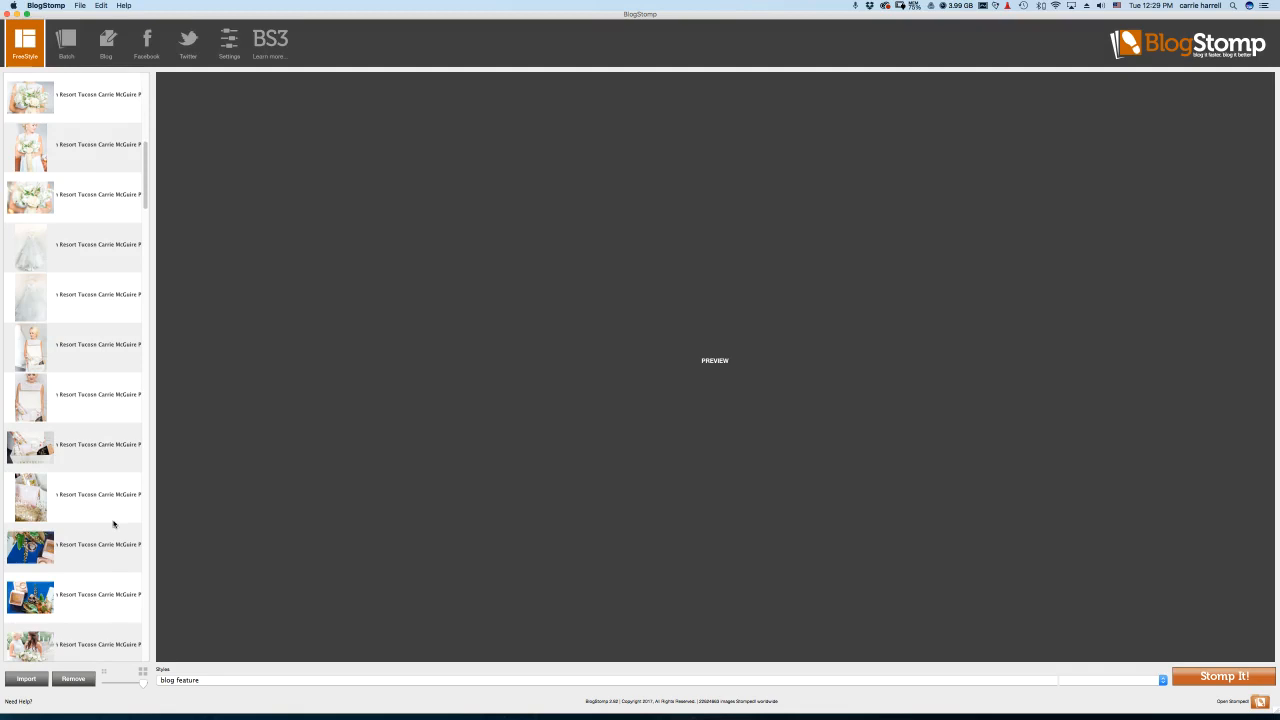
click(114, 402)
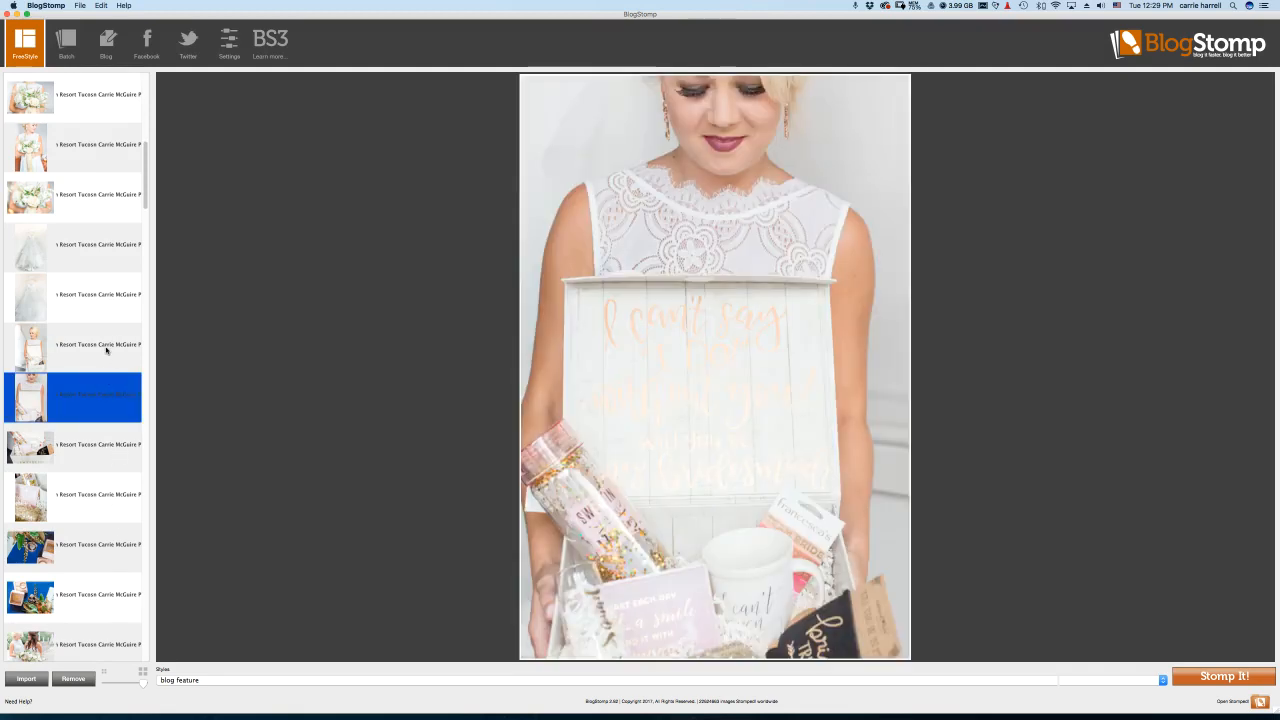
click(105, 350)
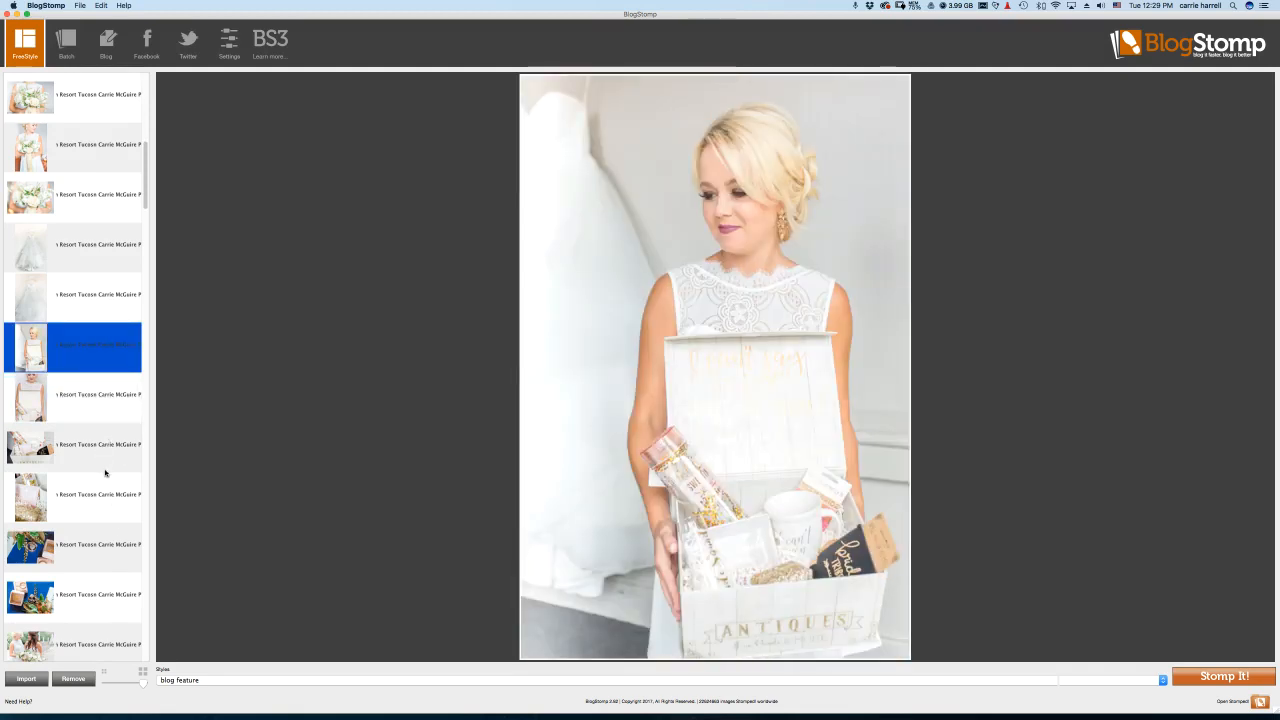
super+click(101, 497)
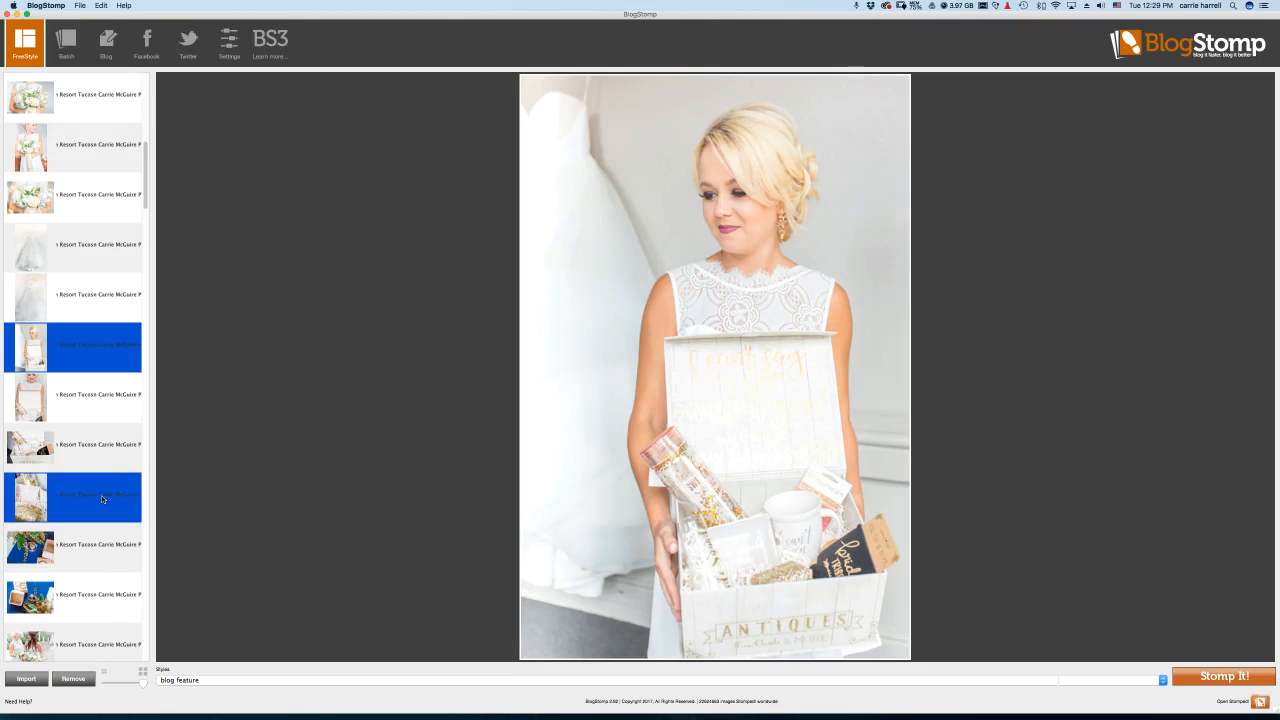
click(1205, 680)
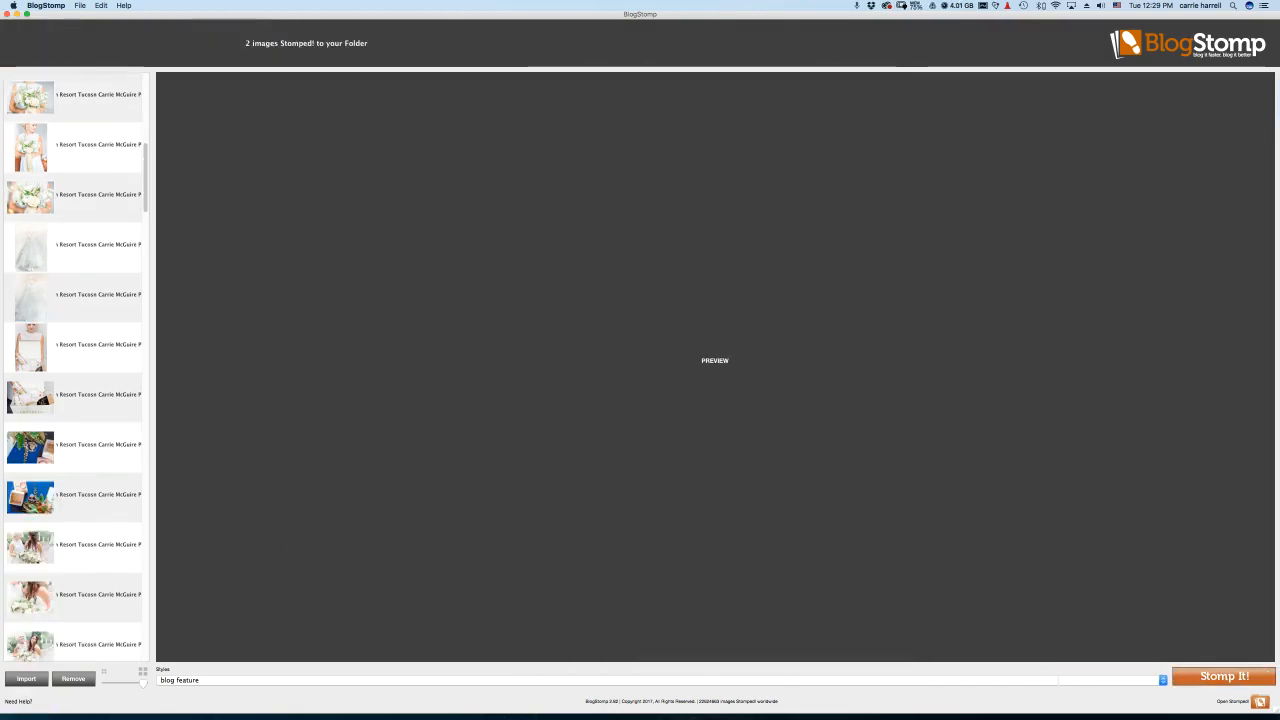
click(102, 391)
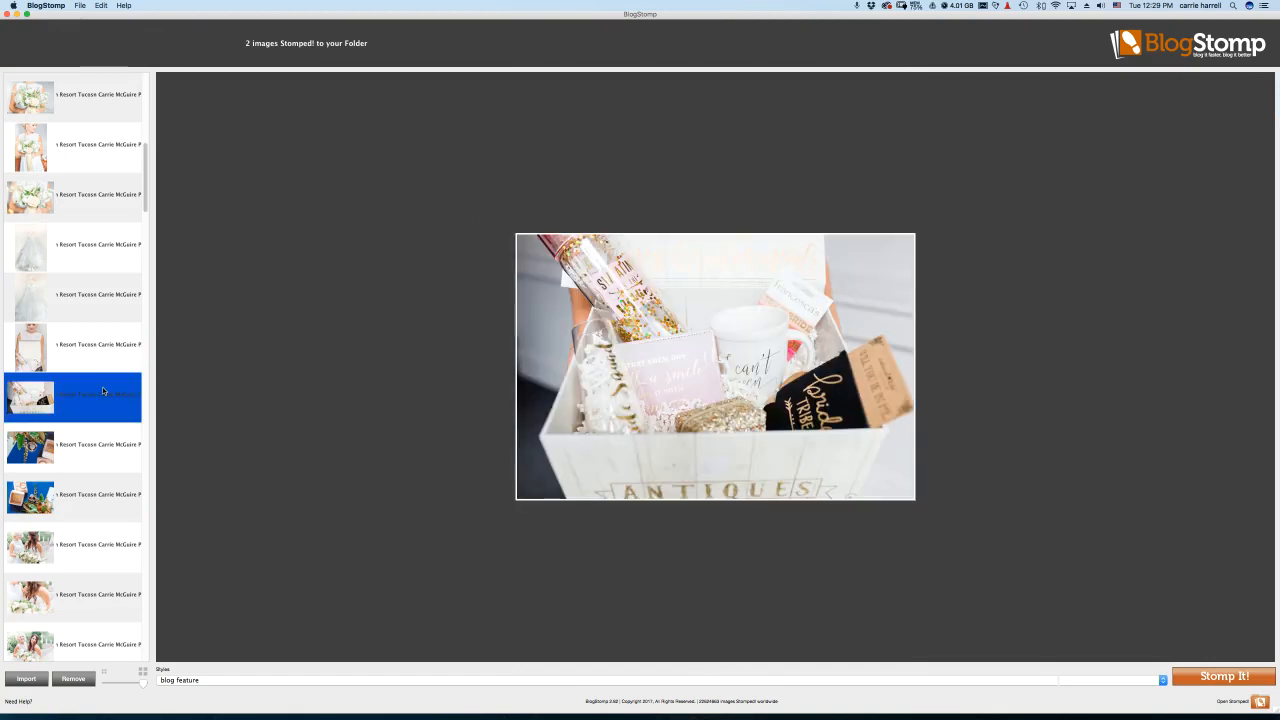
click(1197, 680)
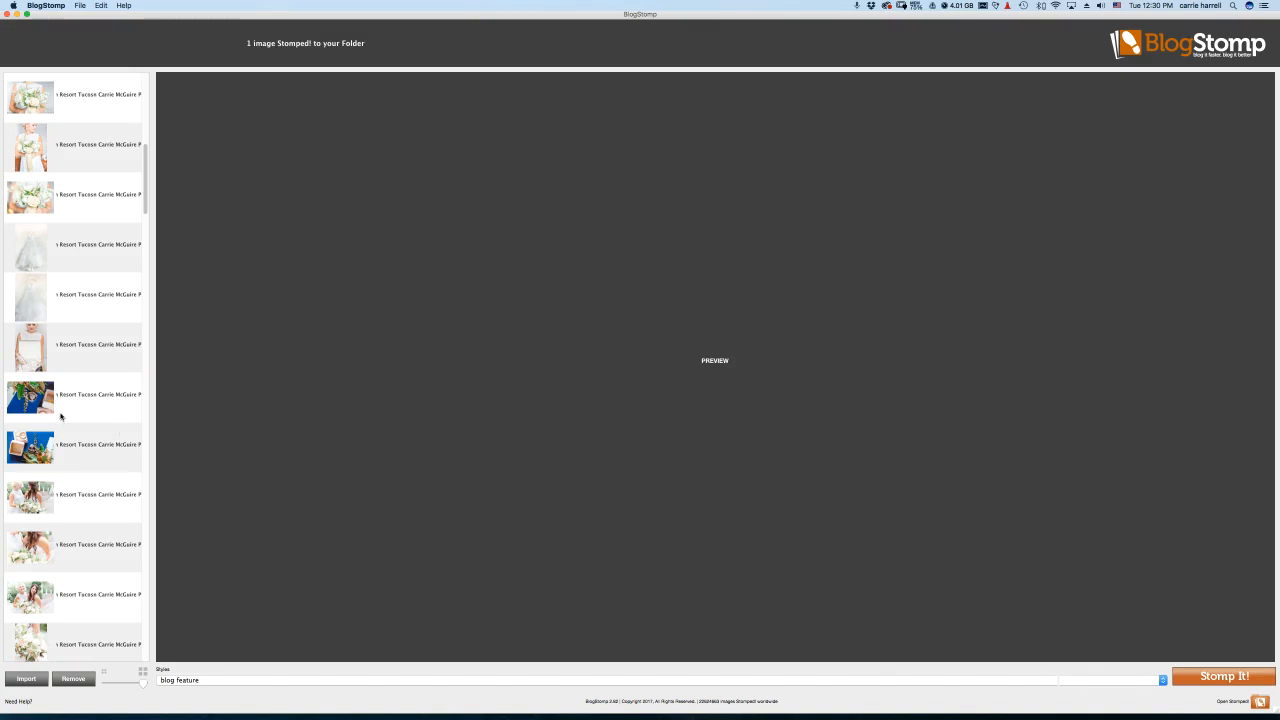
Try pairing the vertical agate place card photo with the hanging wedding dress photo, and clear the selection
scroll(59, 415, up, 3)
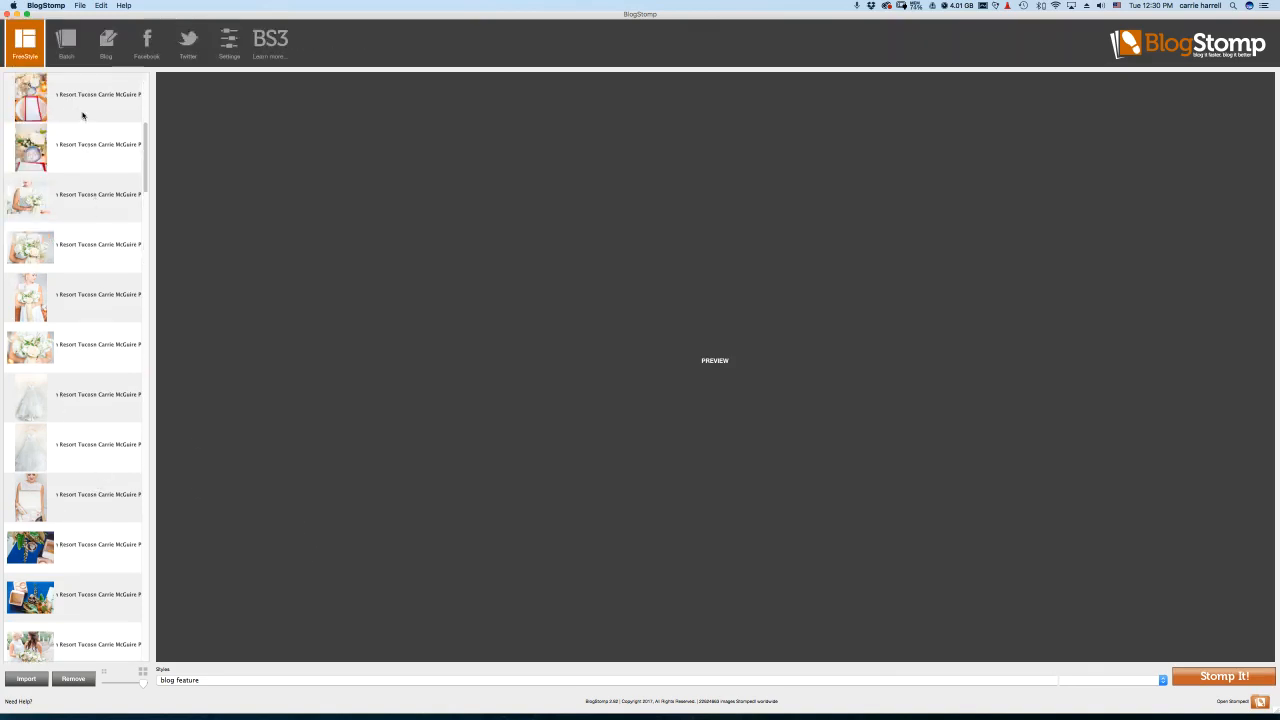
click(79, 150)
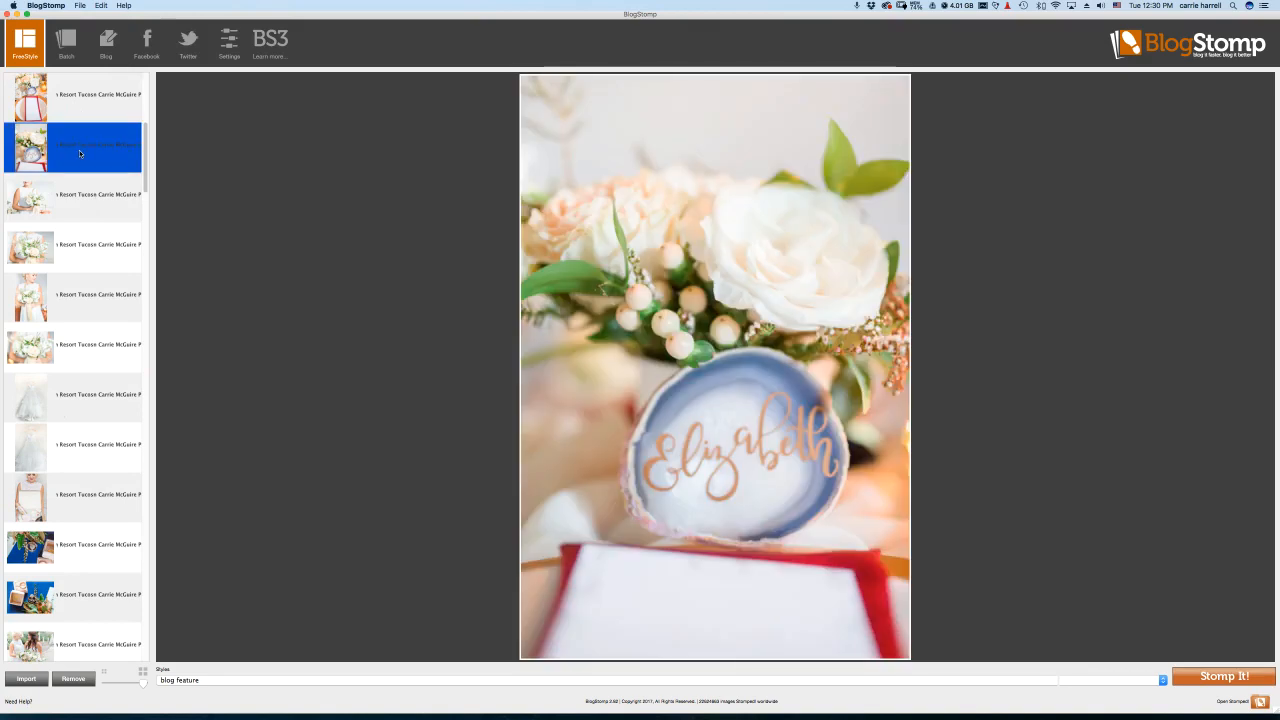
super+click(94, 447)
super+click(94, 447)
super+click(64, 151)
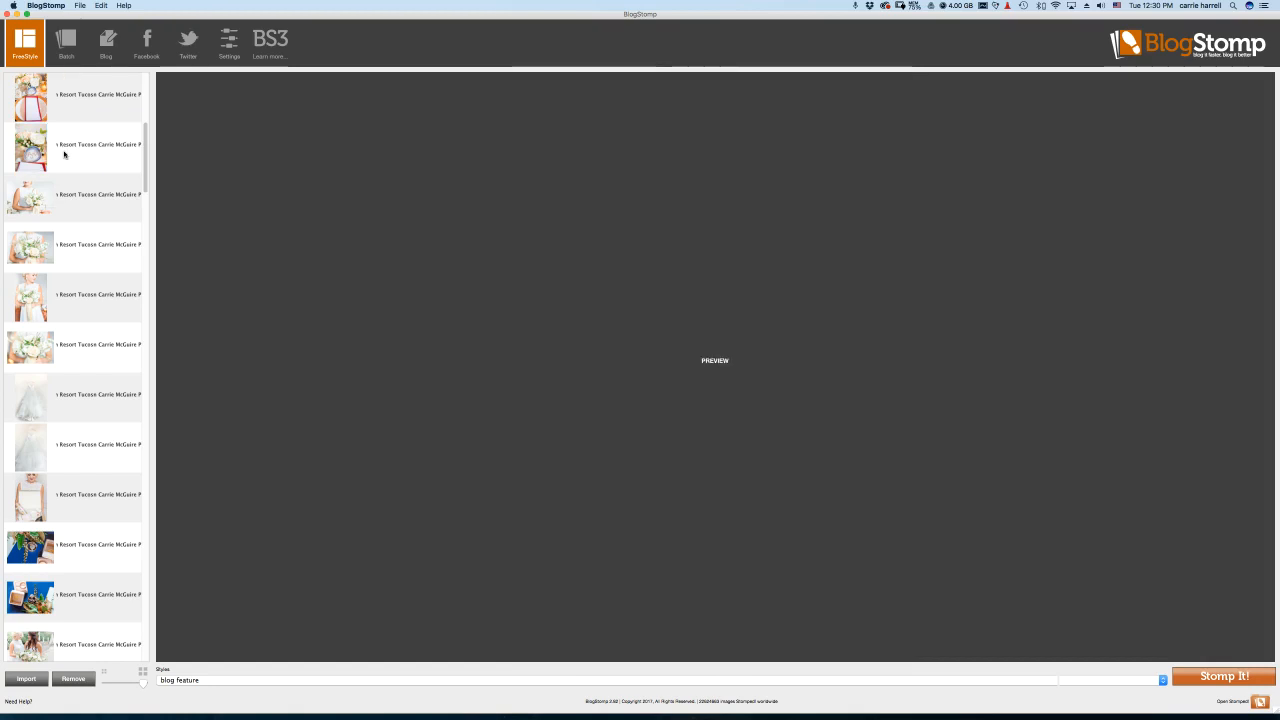
Preview the horizontal photo of the glittery Jimmy Choo heels on tulle
scroll(64, 153, up, 7)
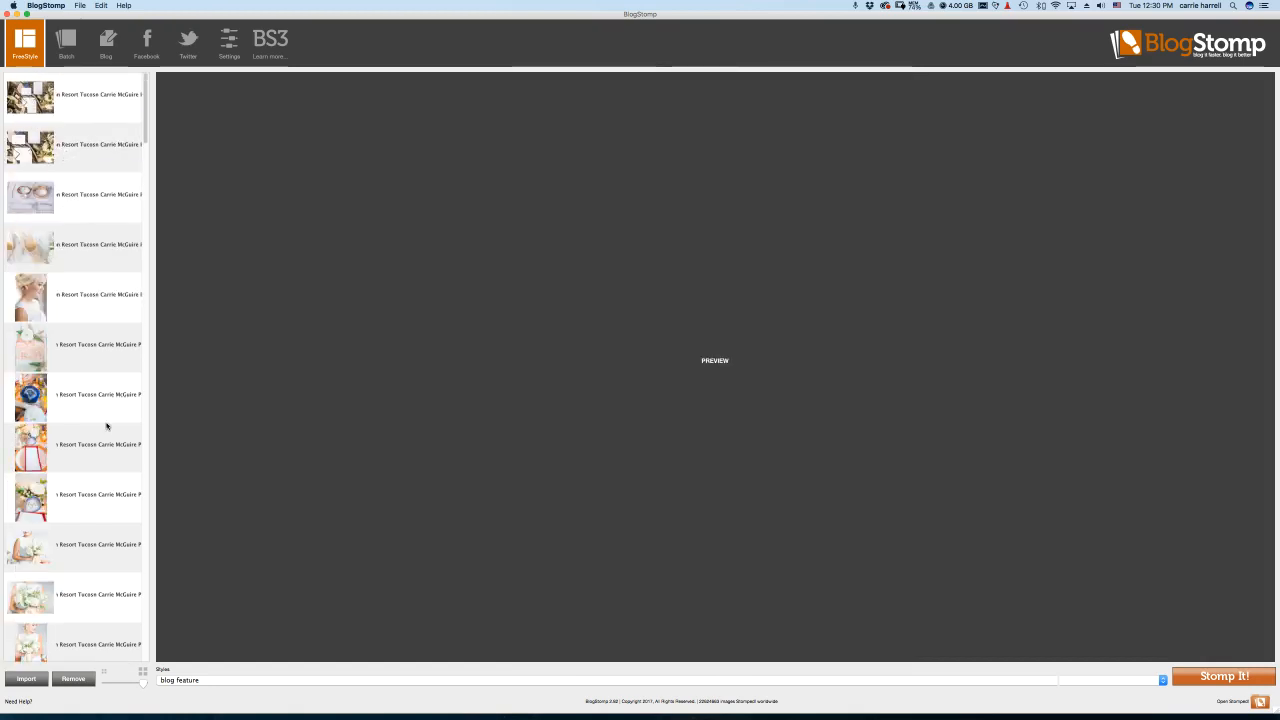
click(98, 259)
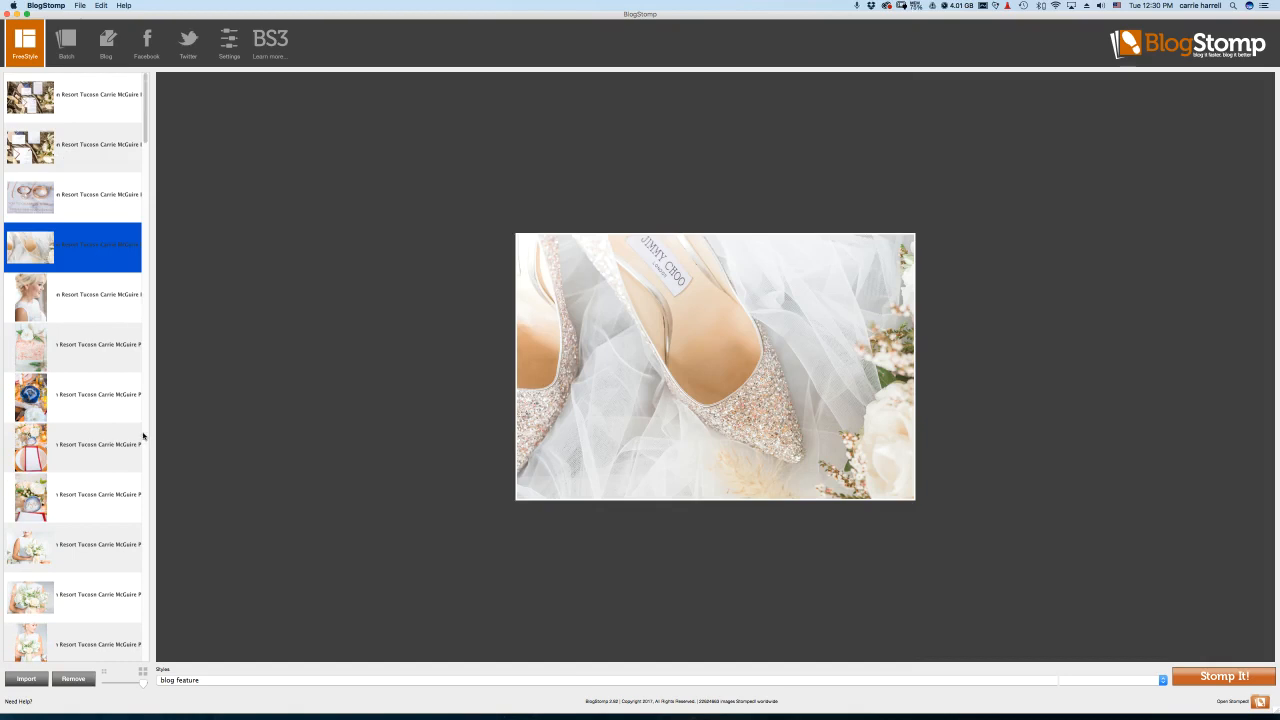
scroll(111, 400, down, 5)
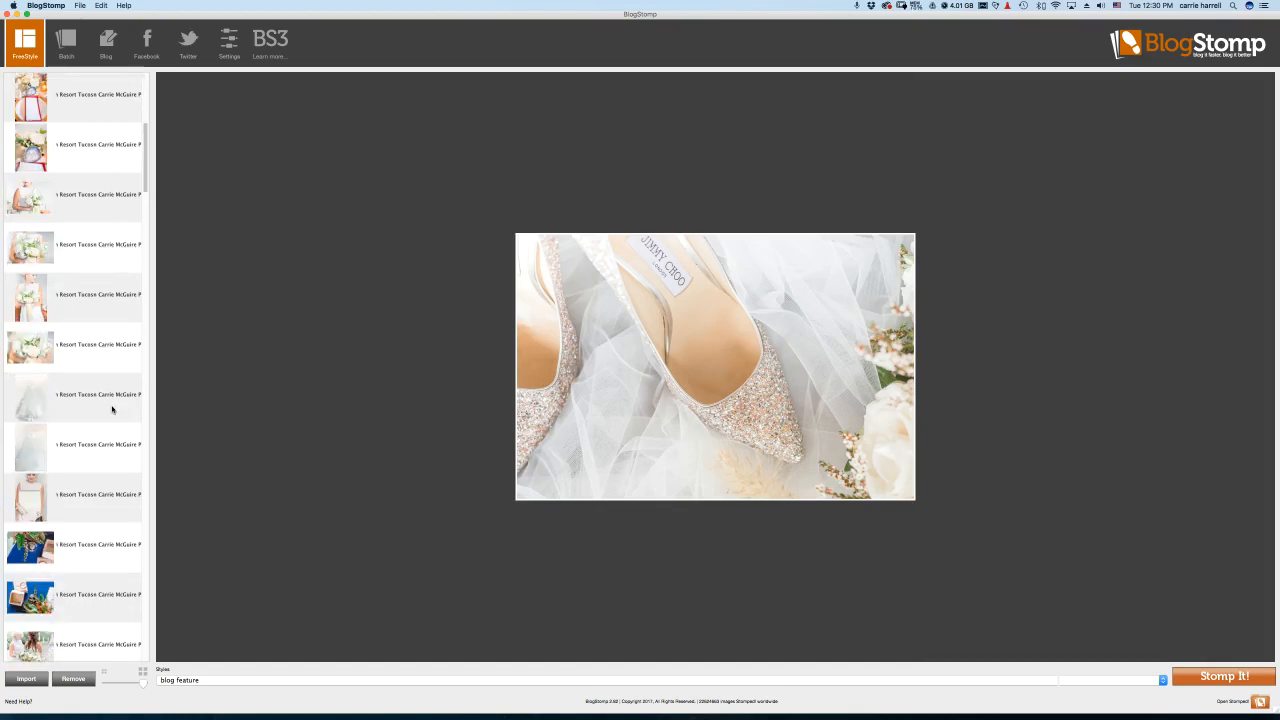
Pair the hanging wedding dress photo with the vertical white and blush flower close-up side by side and stomp the collage
click(110, 452)
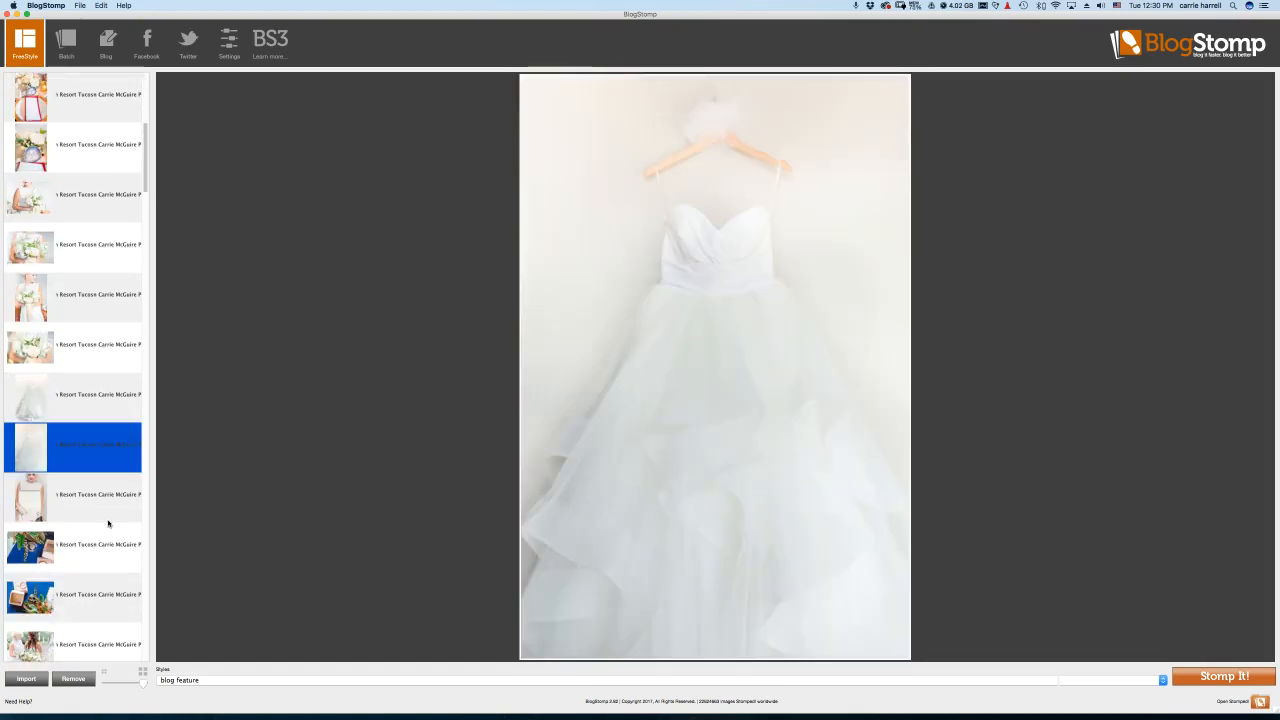
scroll(108, 523, down, 3)
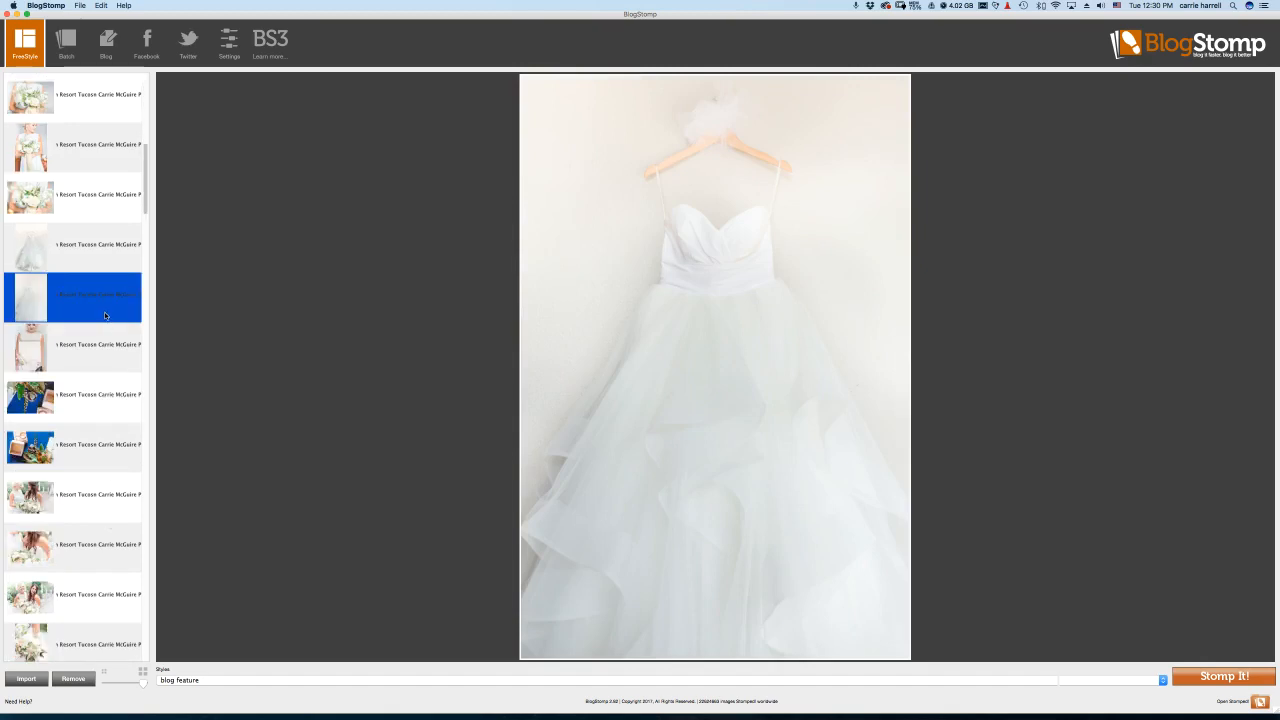
scroll(104, 312, up, 10)
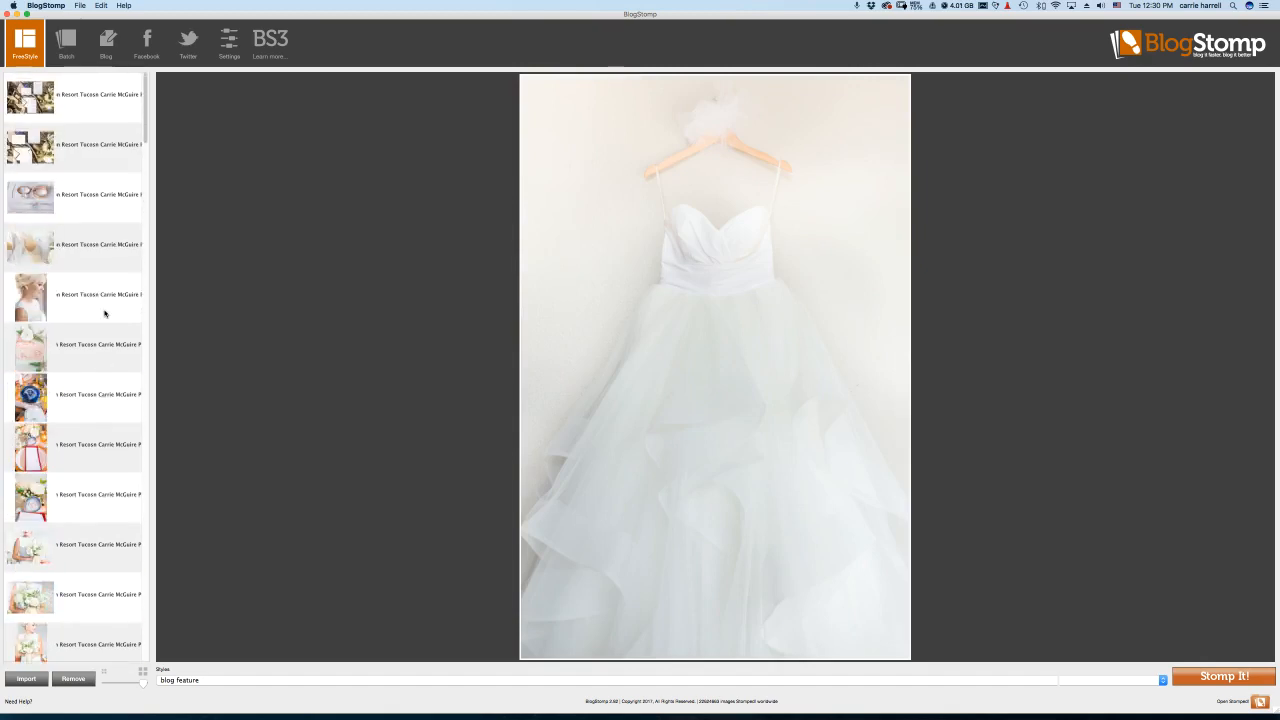
scroll(102, 326, down, 15)
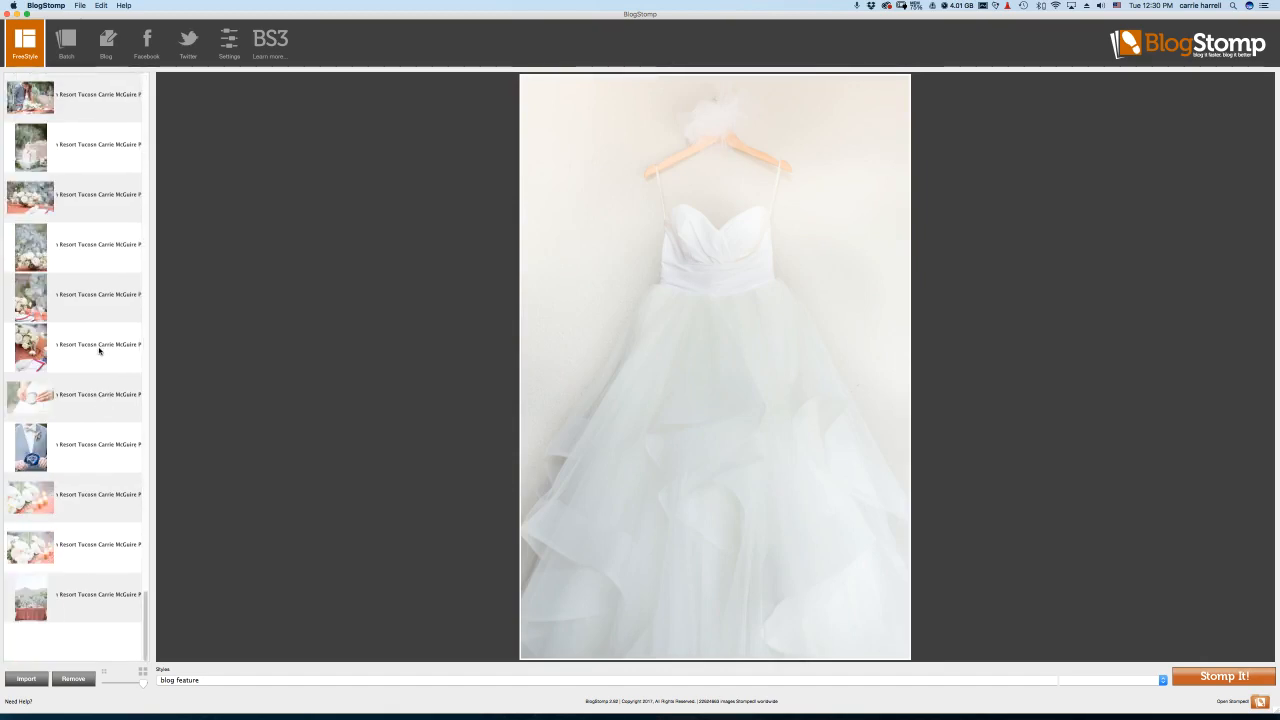
scroll(99, 350, up, 8)
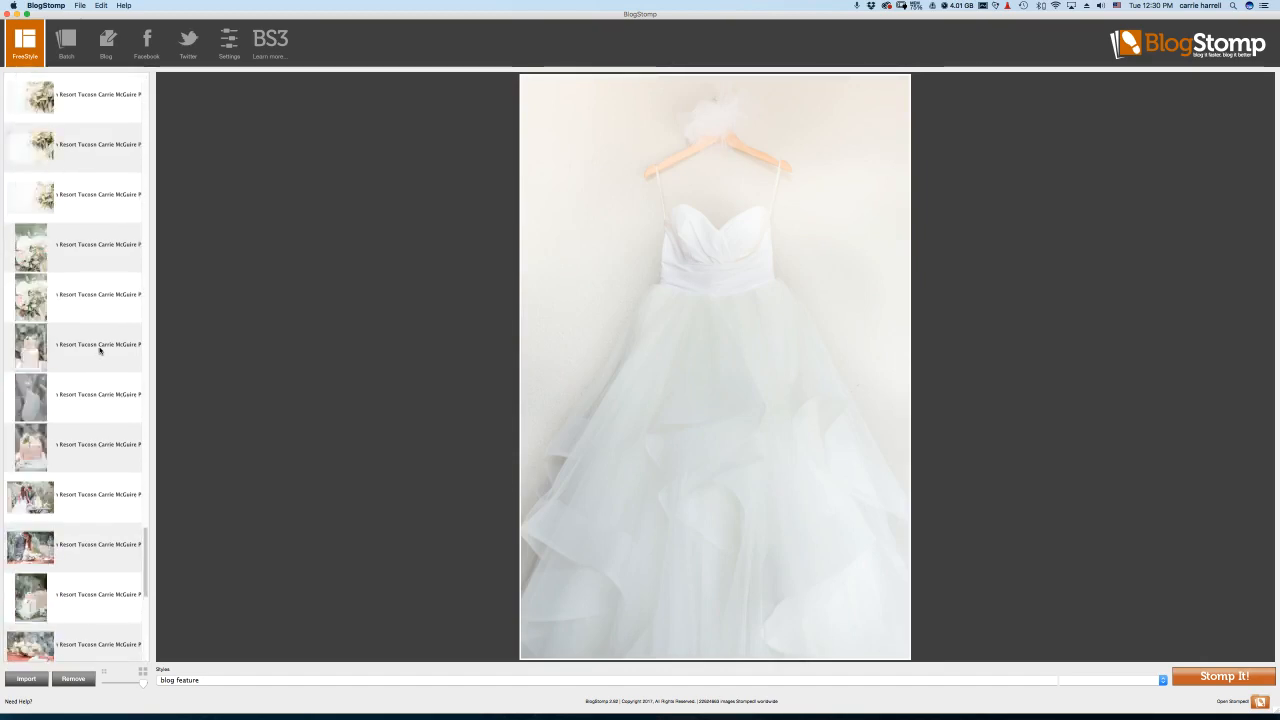
scroll(99, 350, up, 5)
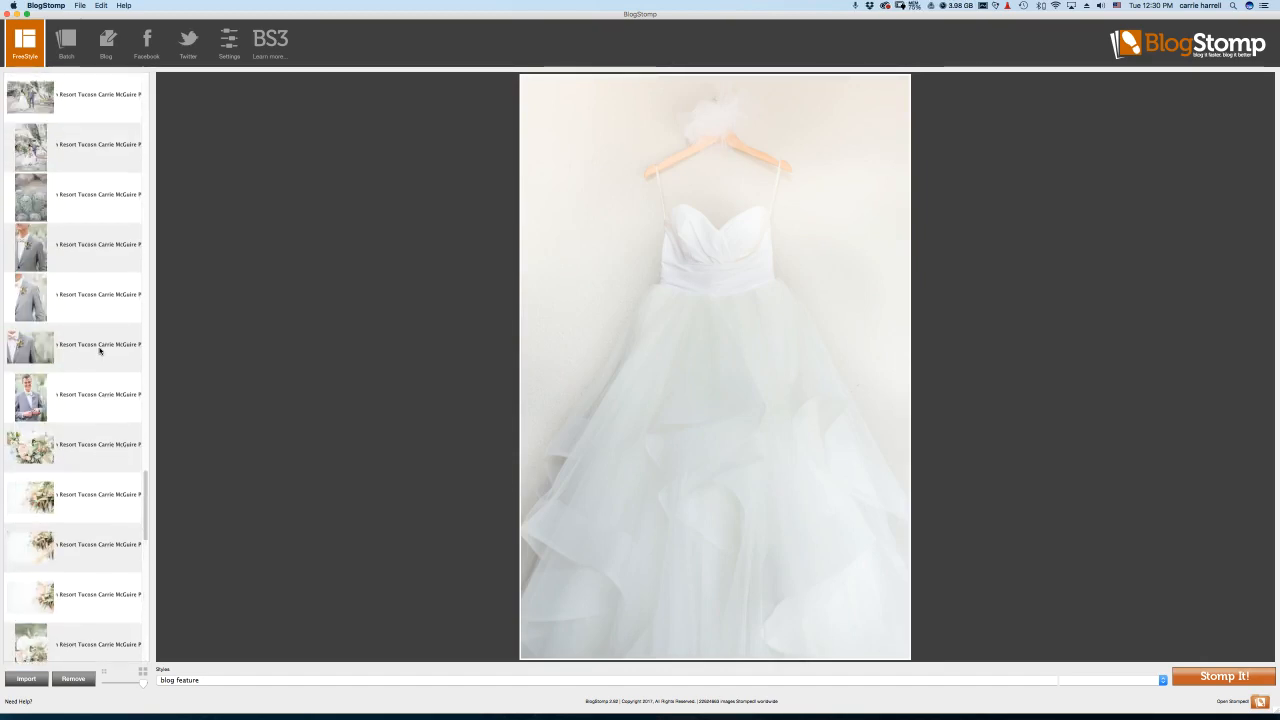
scroll(94, 212, down, 1)
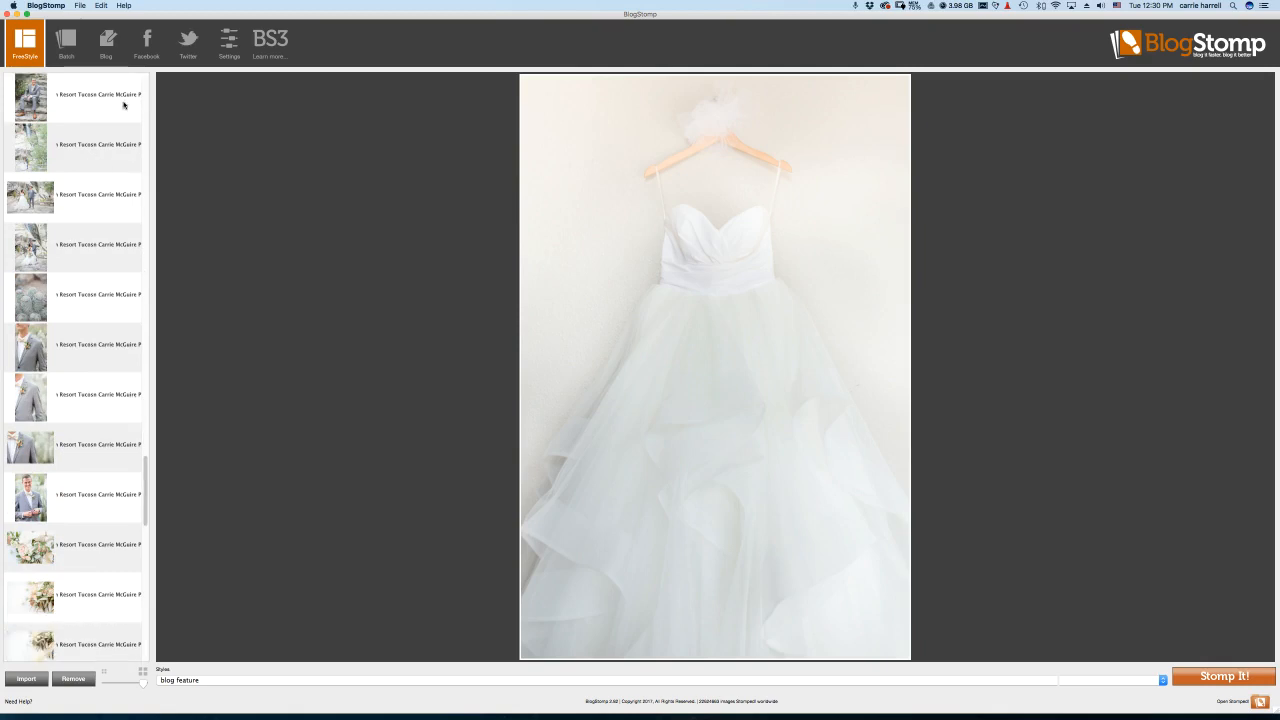
scroll(92, 318, down, 1)
scroll(92, 316, down, 10)
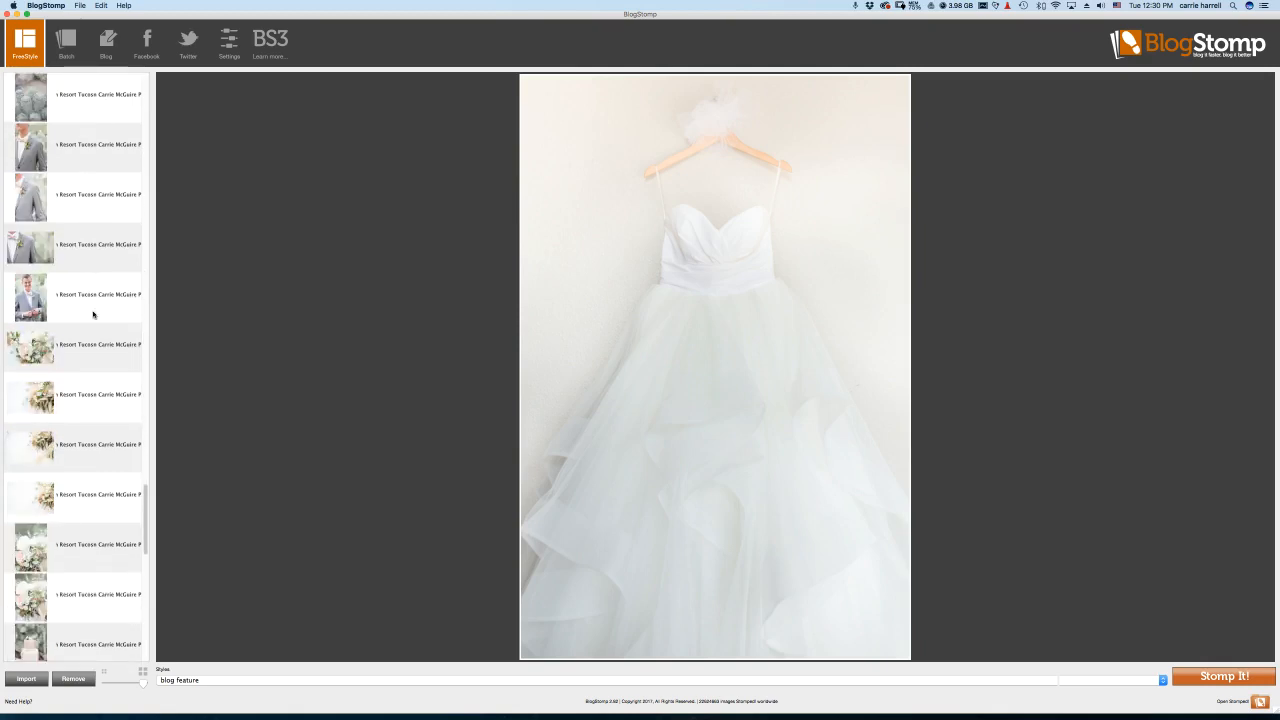
scroll(92, 312, up, 2)
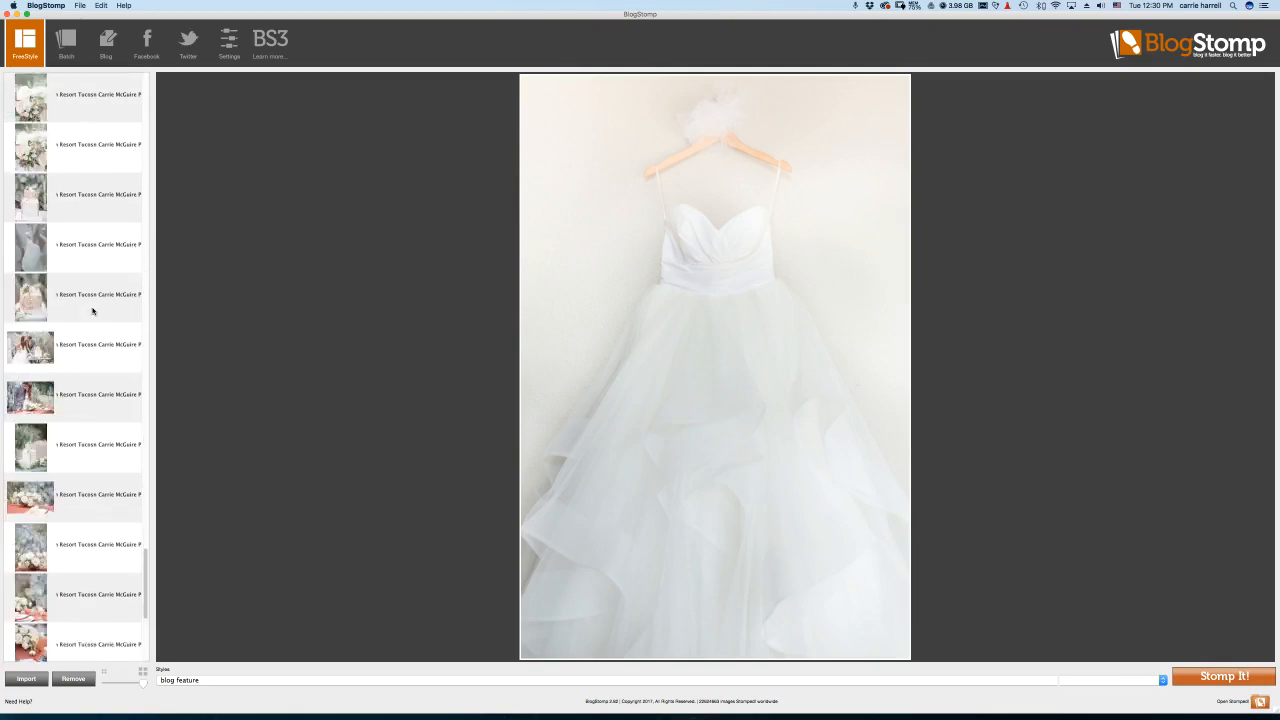
super+click(95, 316)
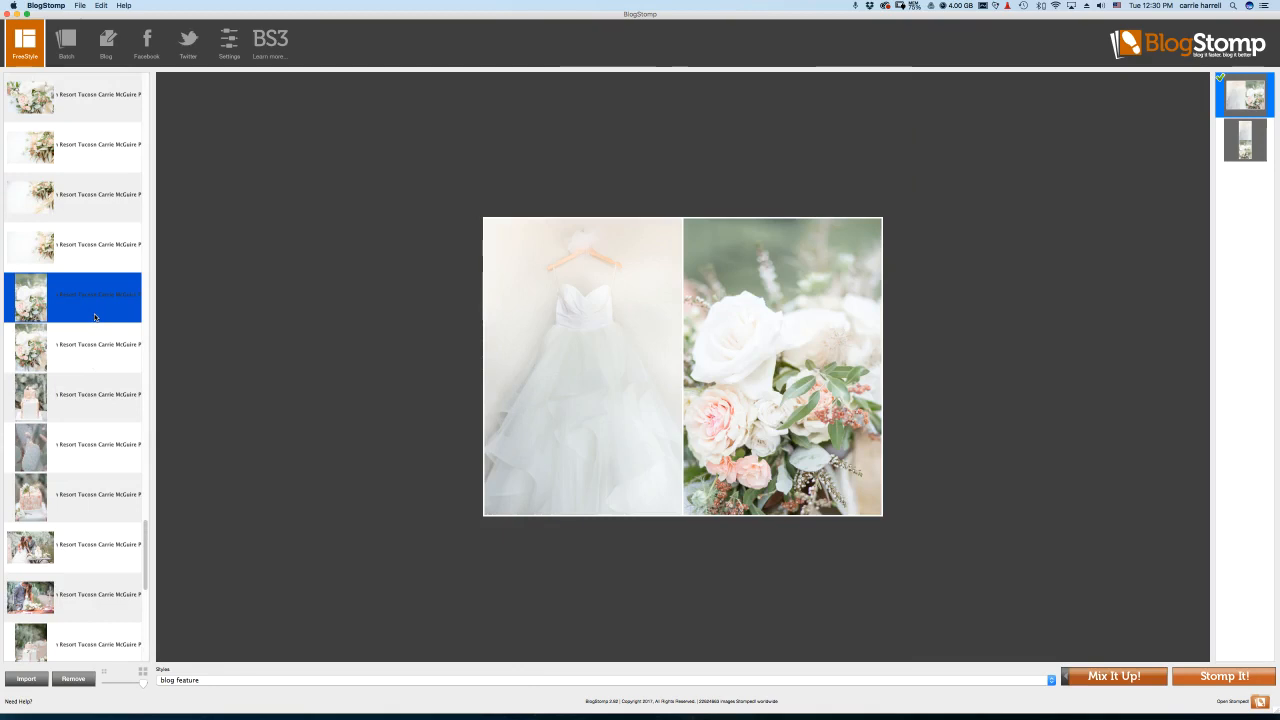
click(1226, 677)
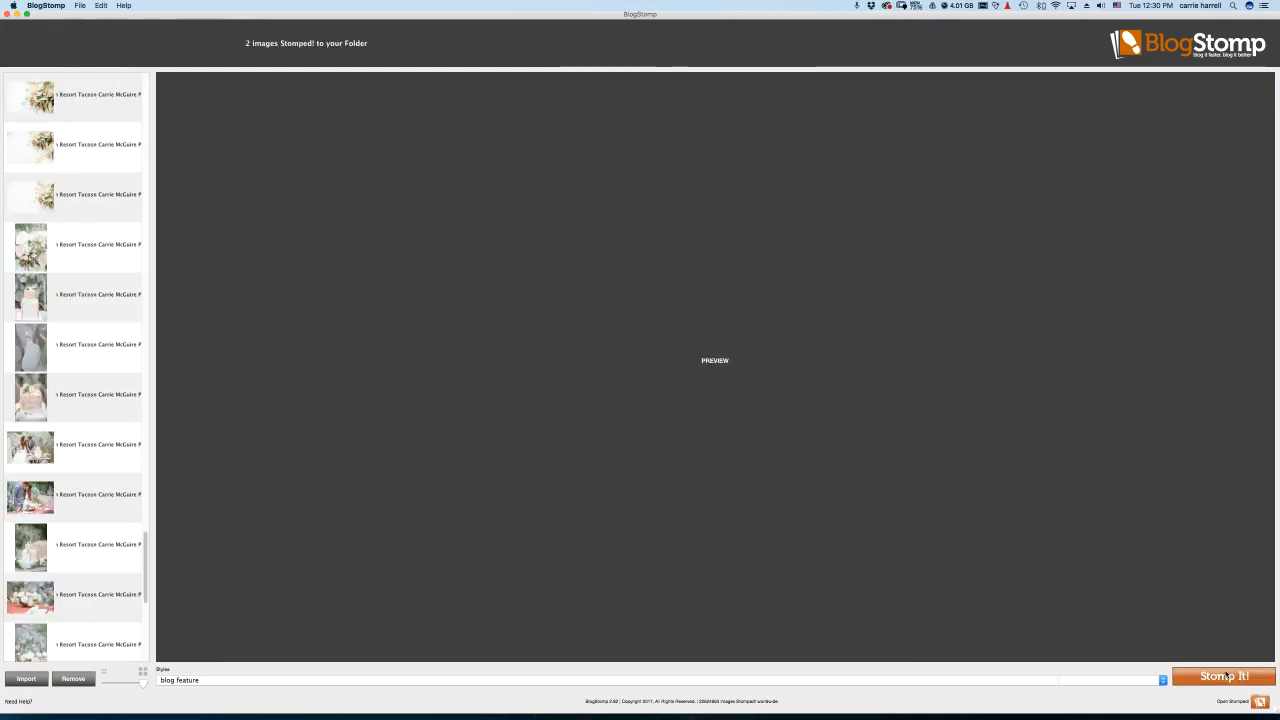
Try pairing the bride's earring profile portrait with the vertical bride-with-bouquet portrait, and preview the horizontal bouquet photo instead
scroll(77, 280, up, 7)
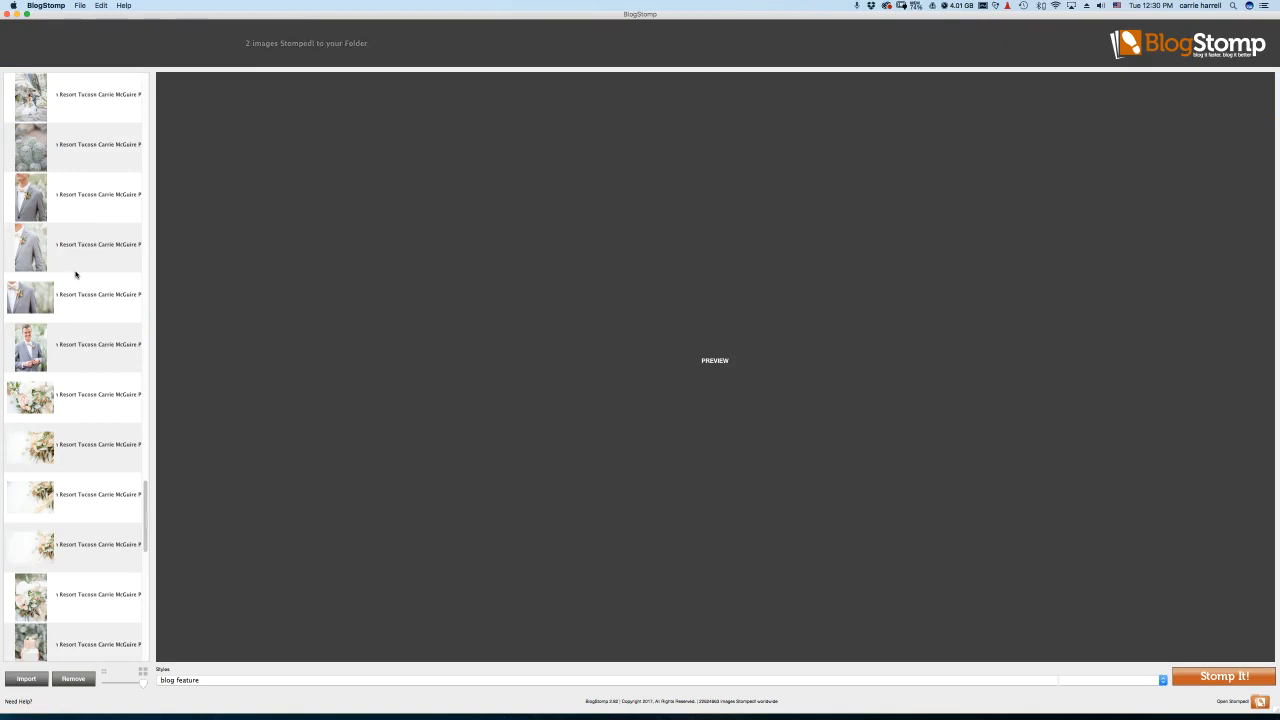
scroll(75, 270, up, 5)
scroll(73, 266, up, 10)
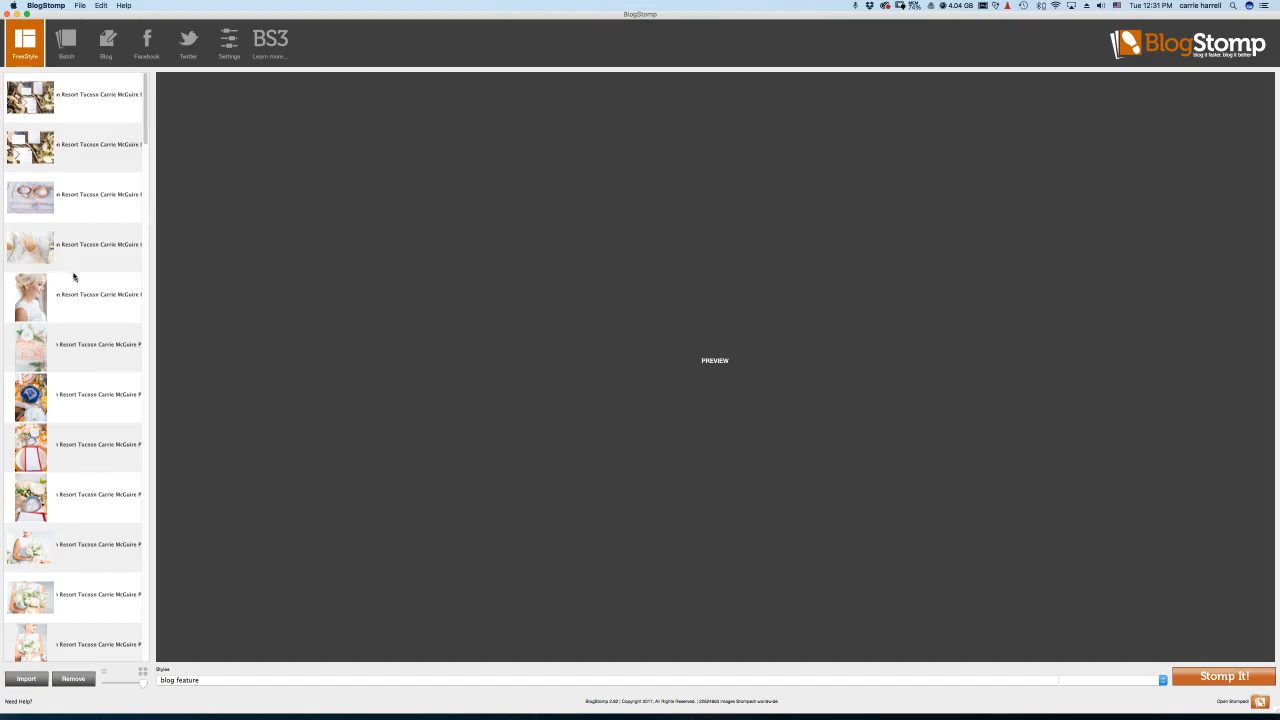
click(84, 297)
scroll(68, 360, down, 7)
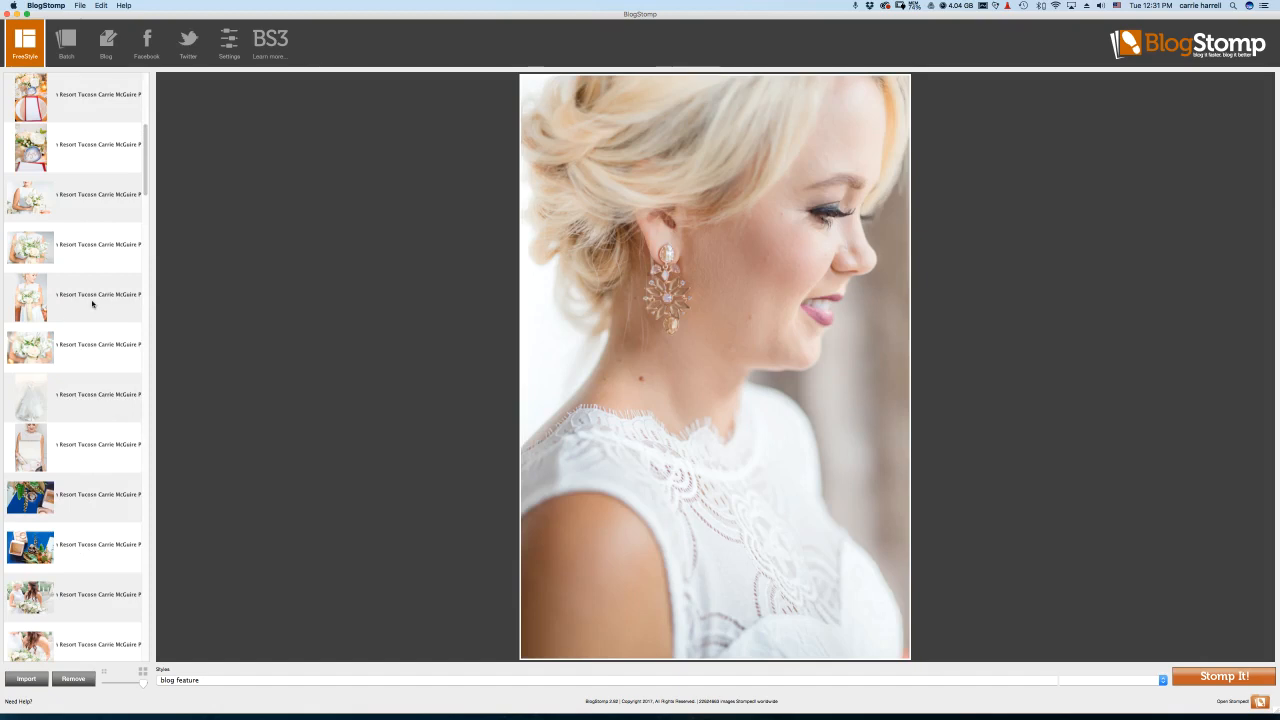
super+click(91, 303)
super+click(91, 302)
super+click(91, 302)
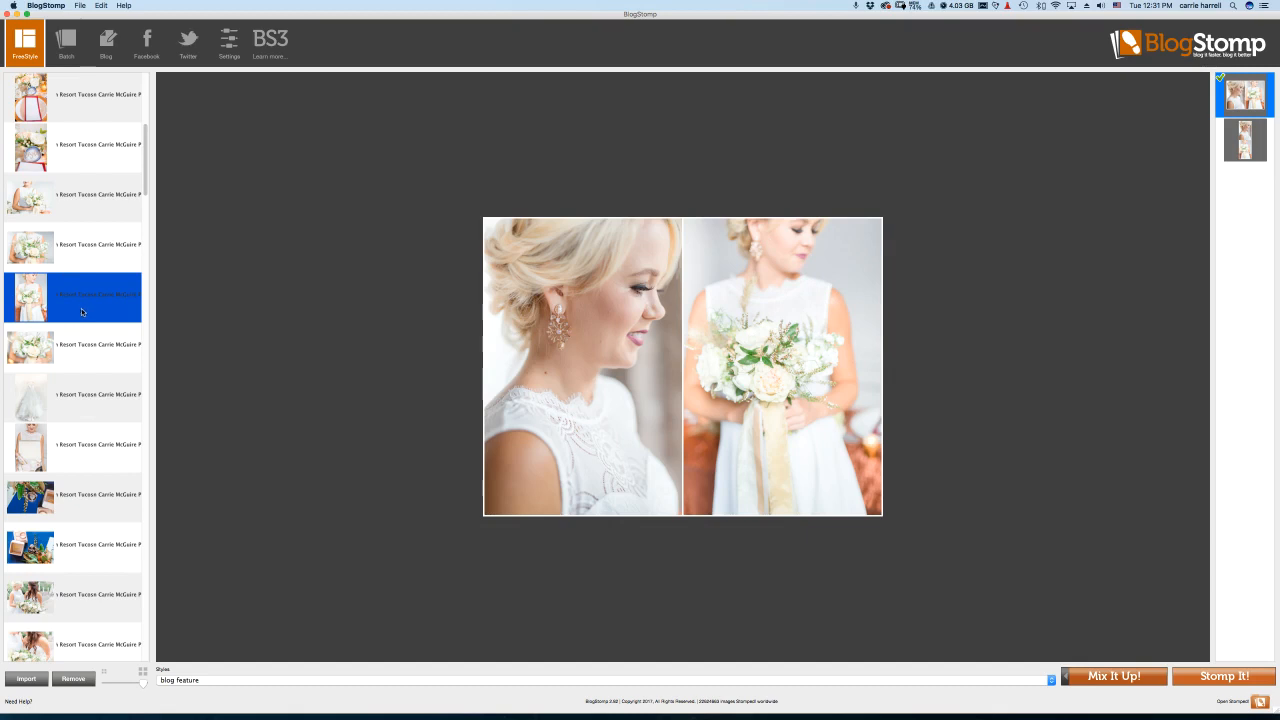
click(90, 256)
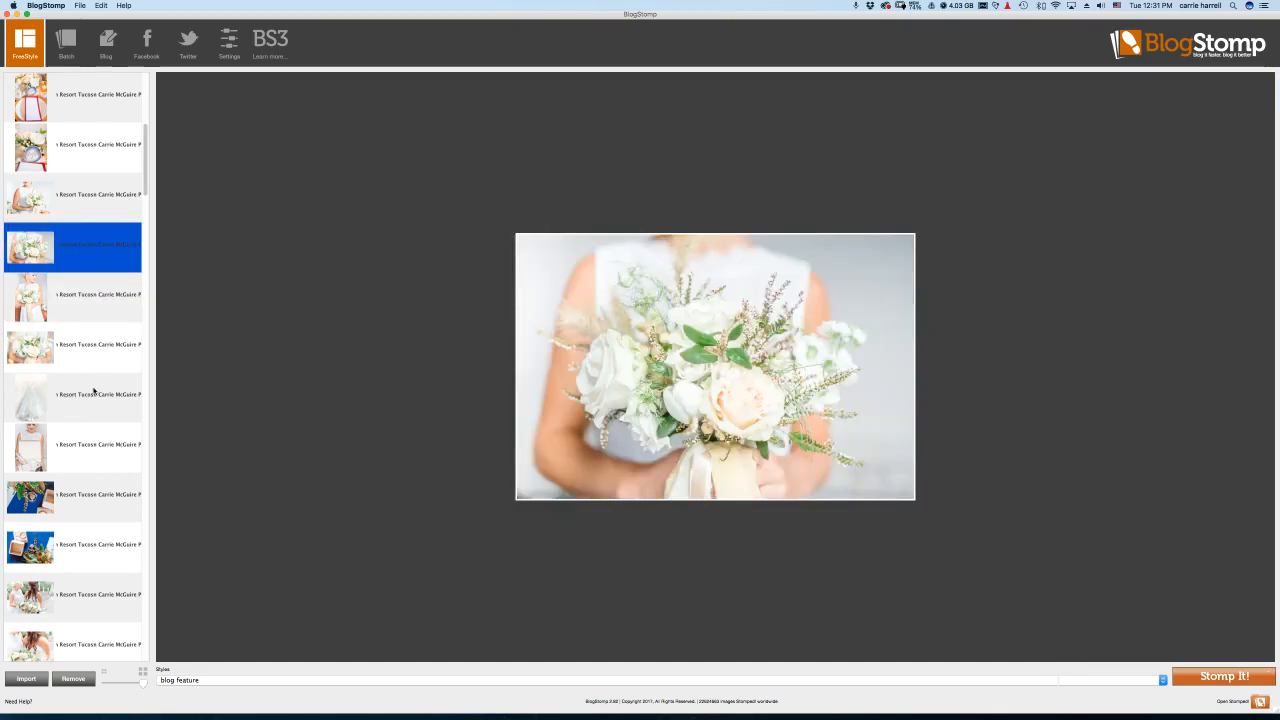
Stomp the horizontal photo of the rings and peach ring box on the blue background as a single image
scroll(93, 390, down, 5)
click(88, 183)
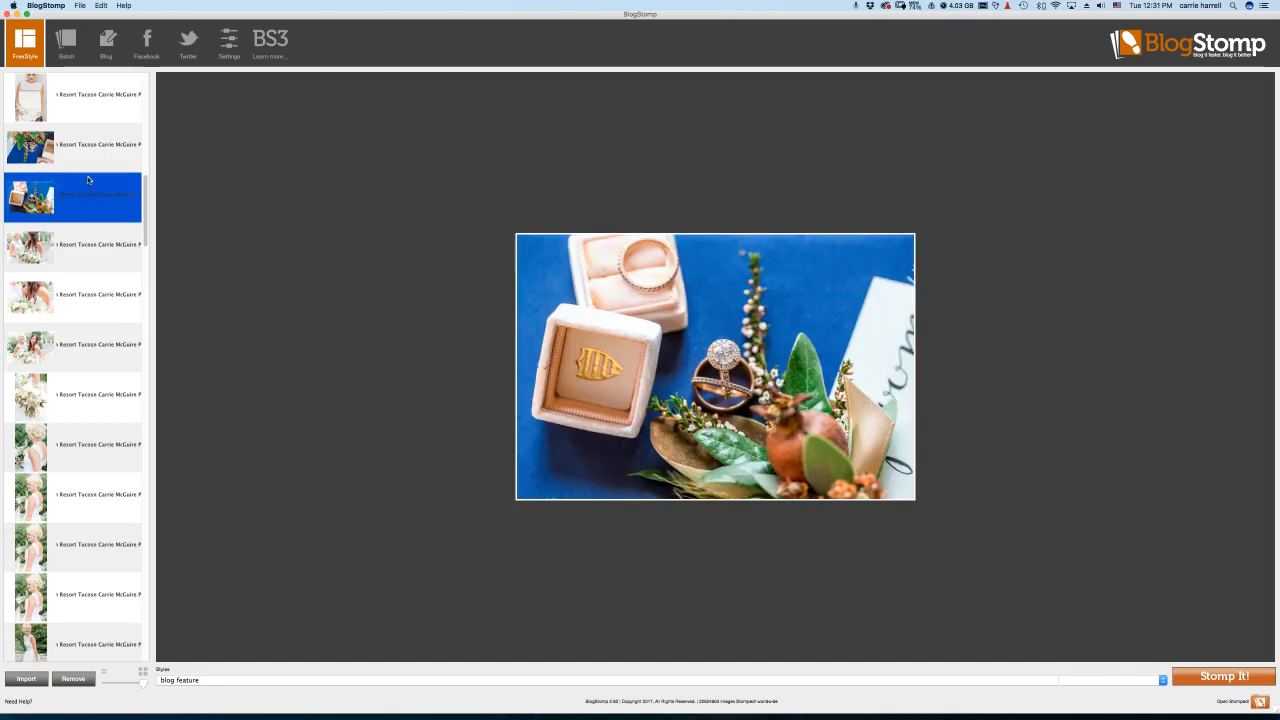
click(1231, 682)
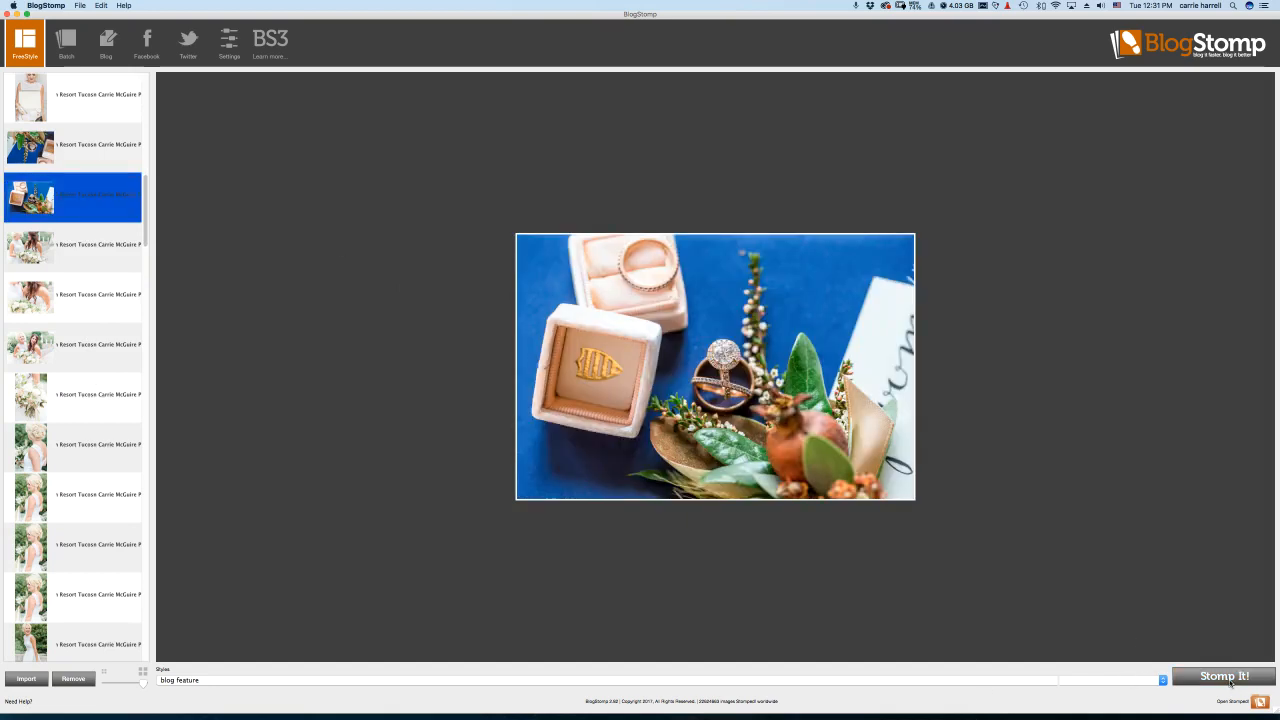
Compare the horizontal bride-and-bridesmaid bouquet photos and stomp the one of them facing each other as a single image
click(106, 212)
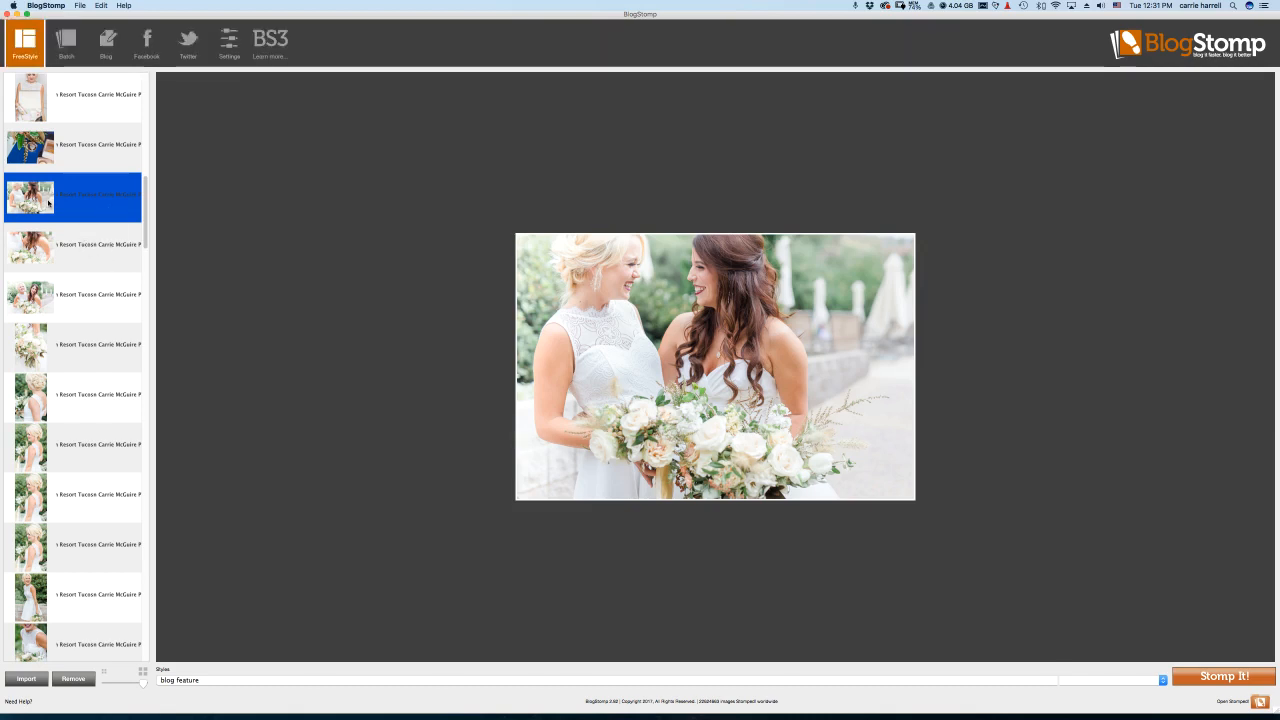
click(66, 279)
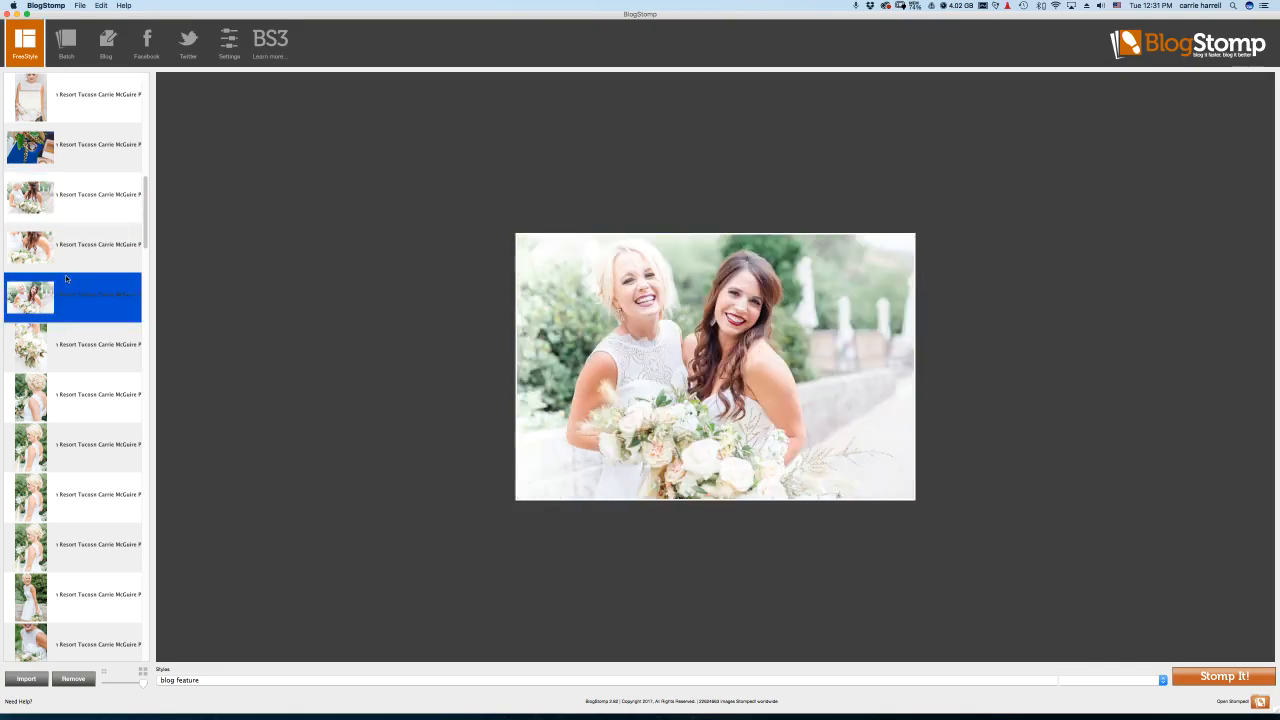
click(70, 246)
click(77, 210)
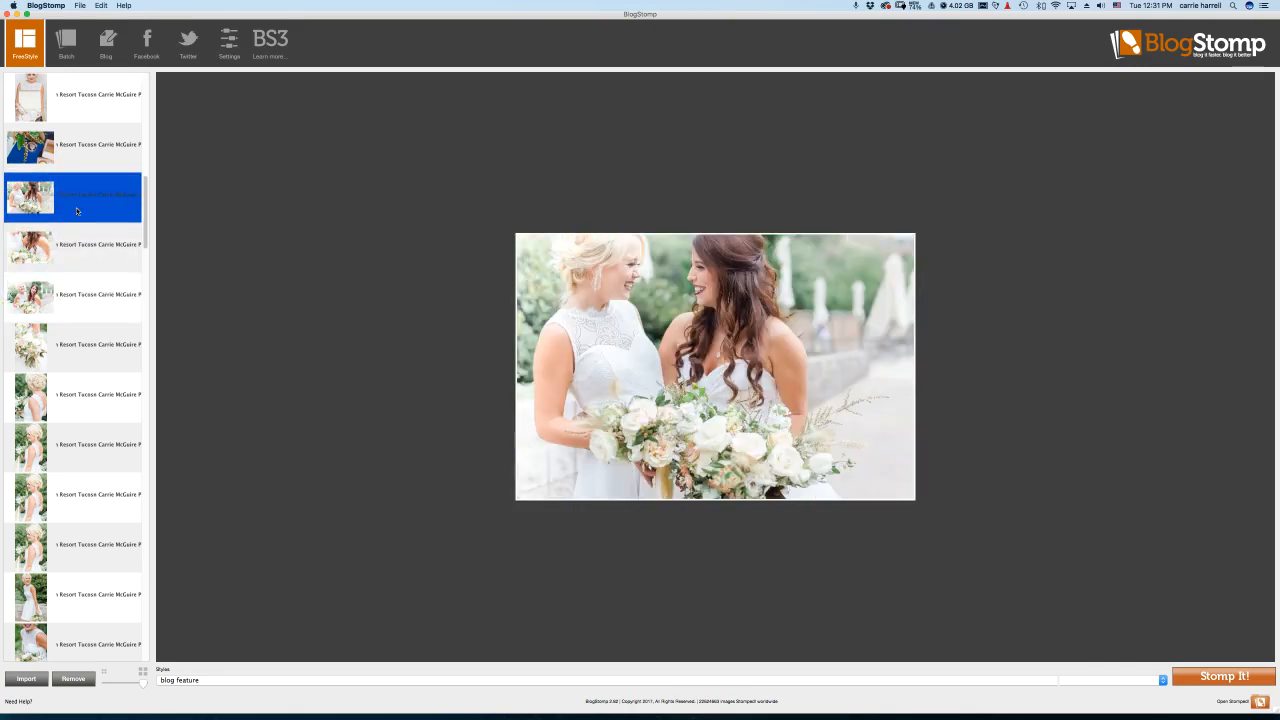
click(80, 309)
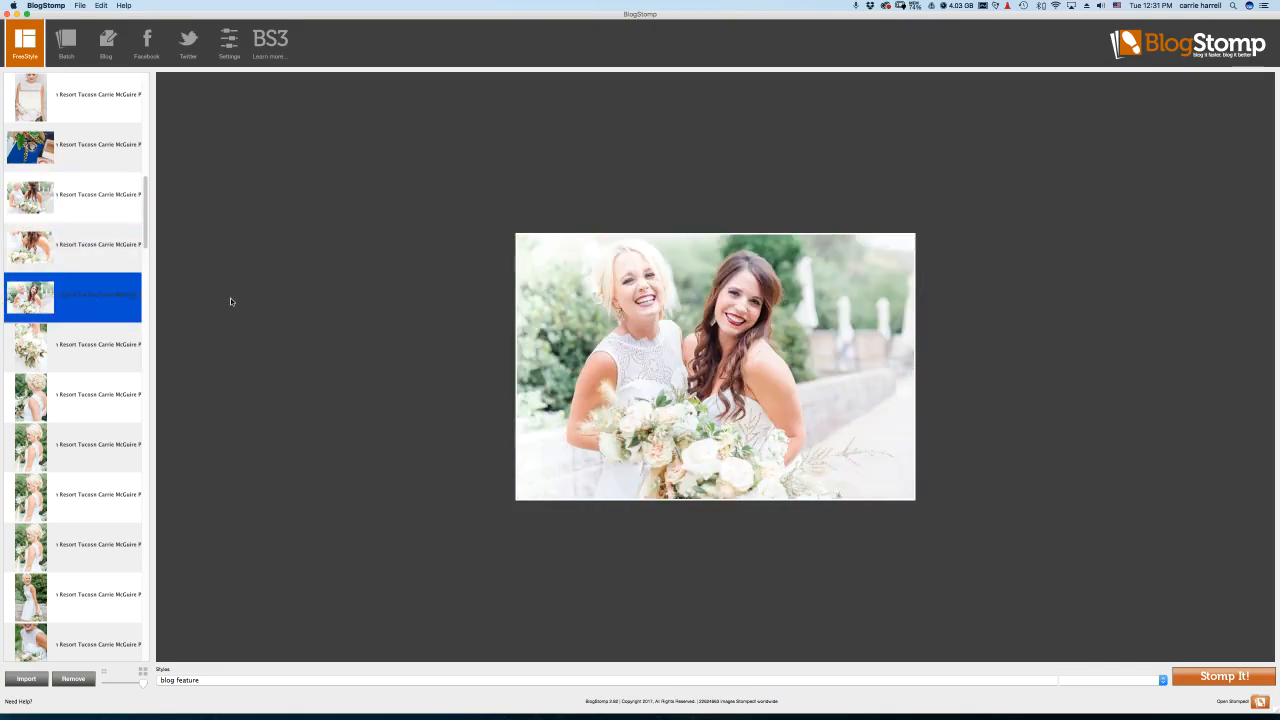
click(49, 210)
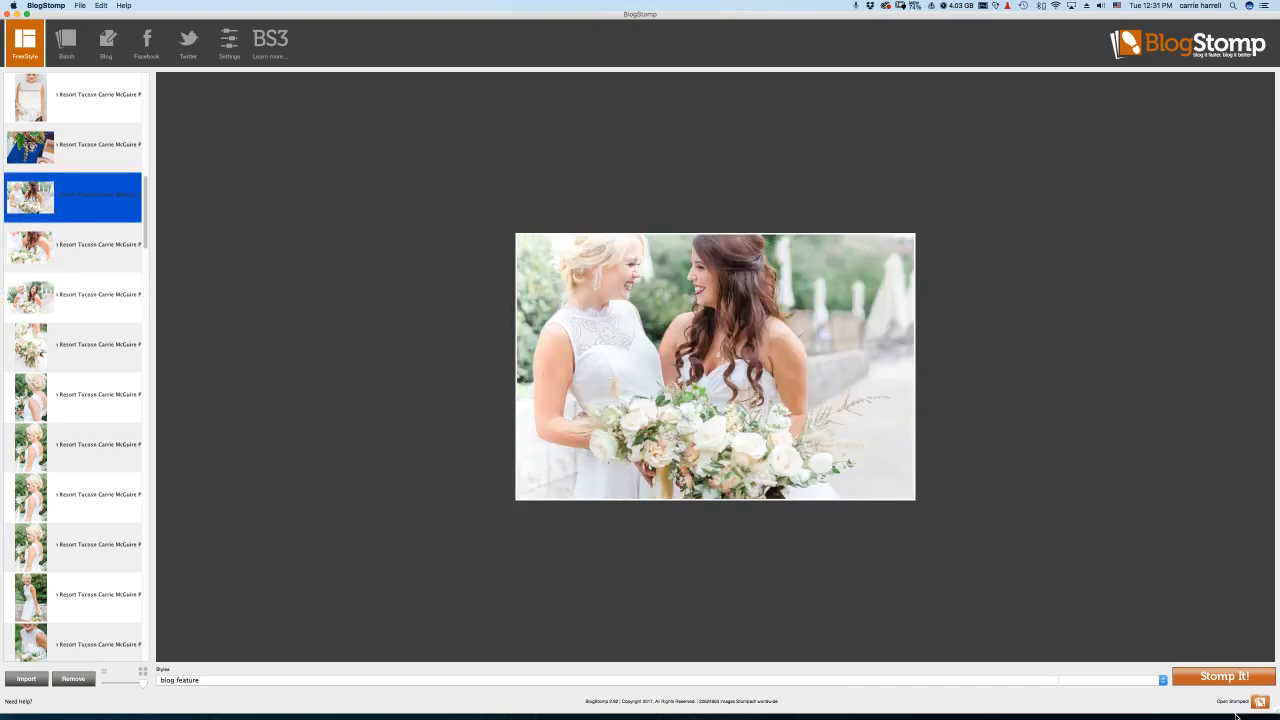
click(1224, 677)
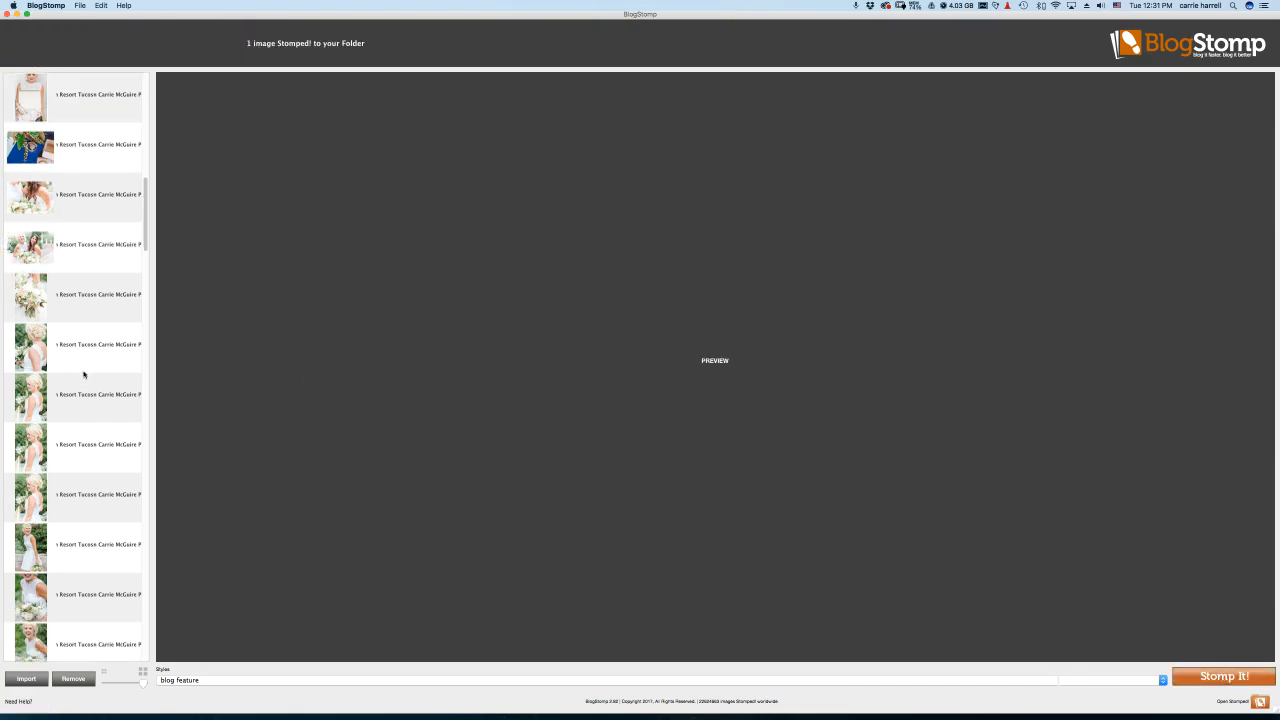
Try pairing the close-up of the bride's braided updo from behind with her full-length laughing portrait
click(77, 369)
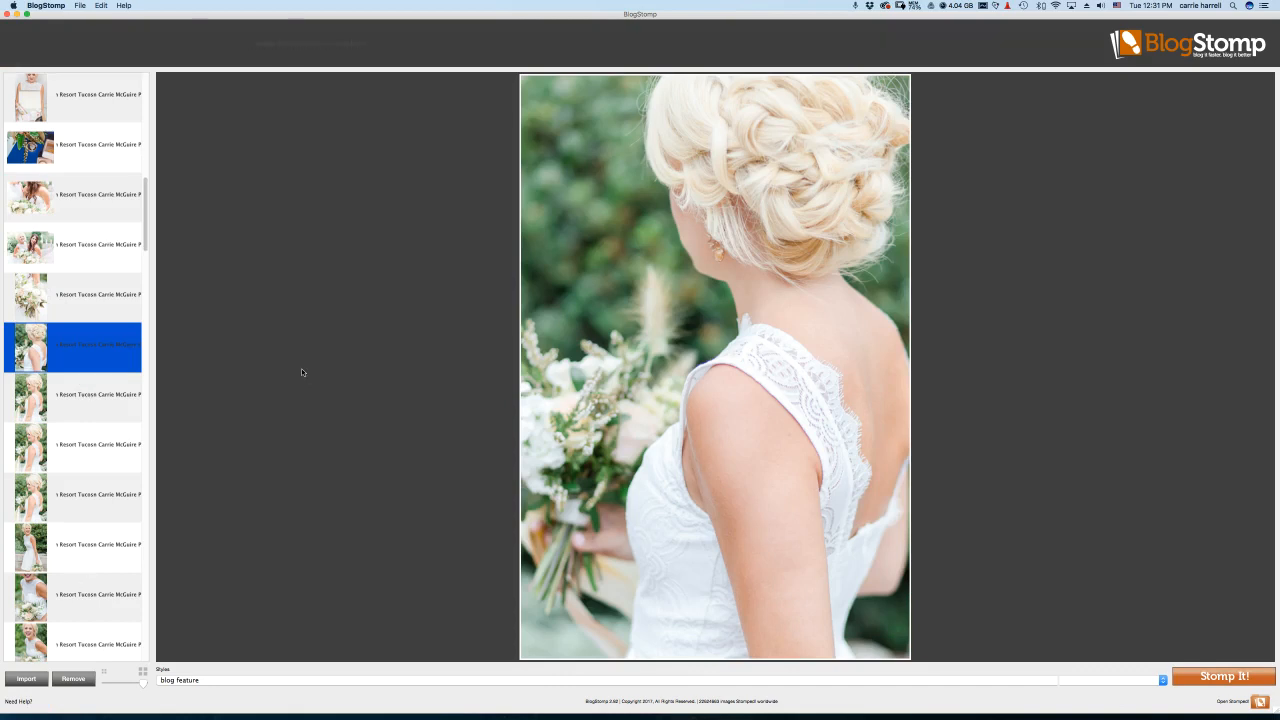
super+click(88, 564)
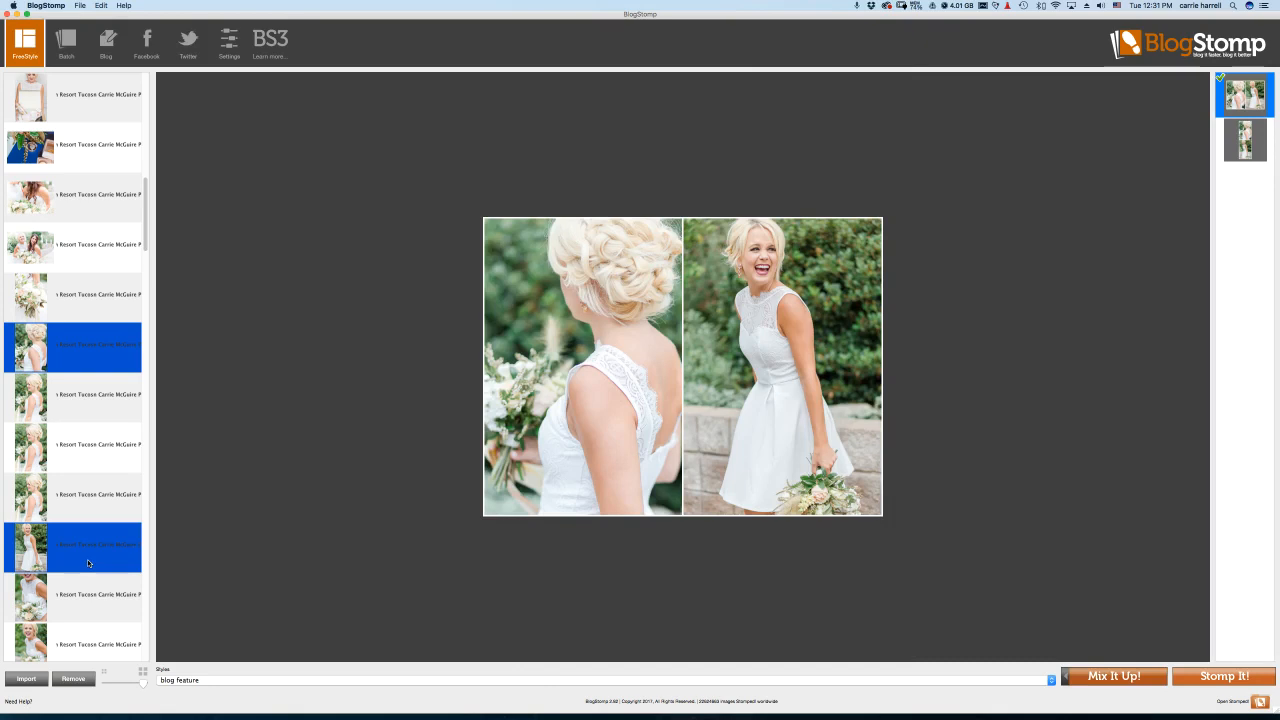
super+click(88, 564)
Pair the bride's smiling over-the-shoulder portrait with the succulent wrist corsage close-up side by side and stomp the collage
scroll(80, 413, down, 2)
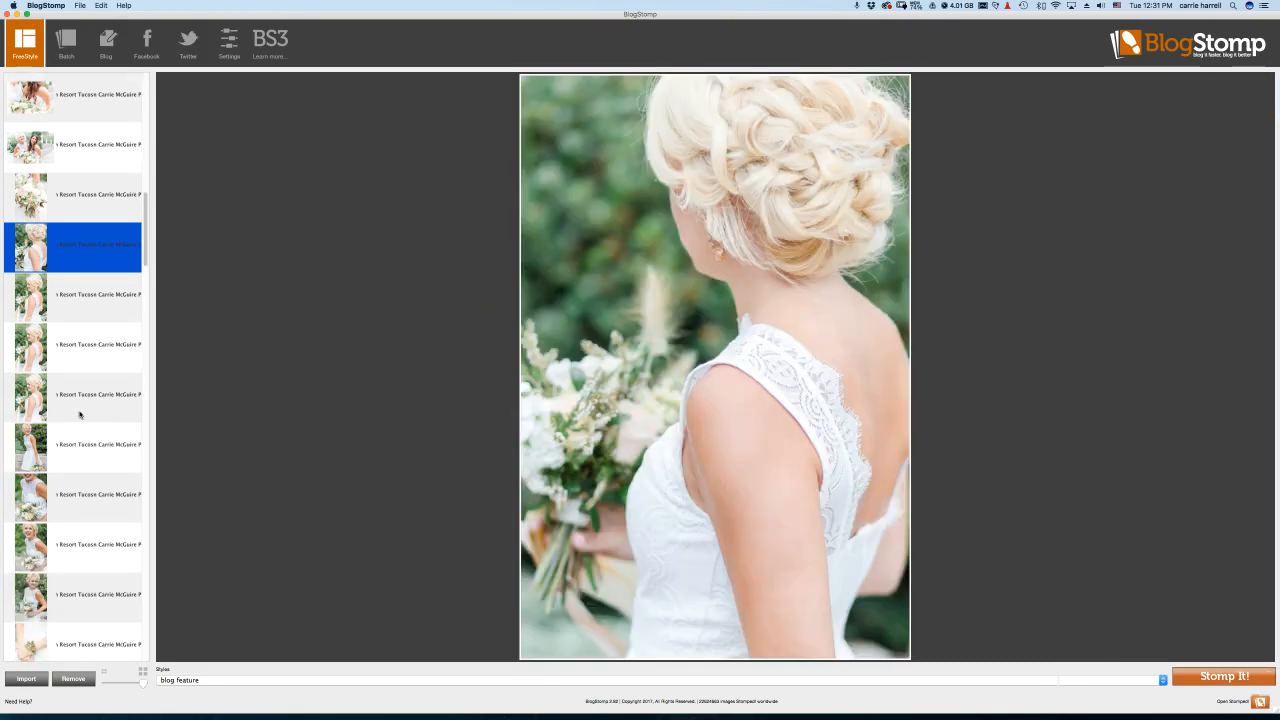
scroll(80, 413, down, 2)
super+click(33, 562)
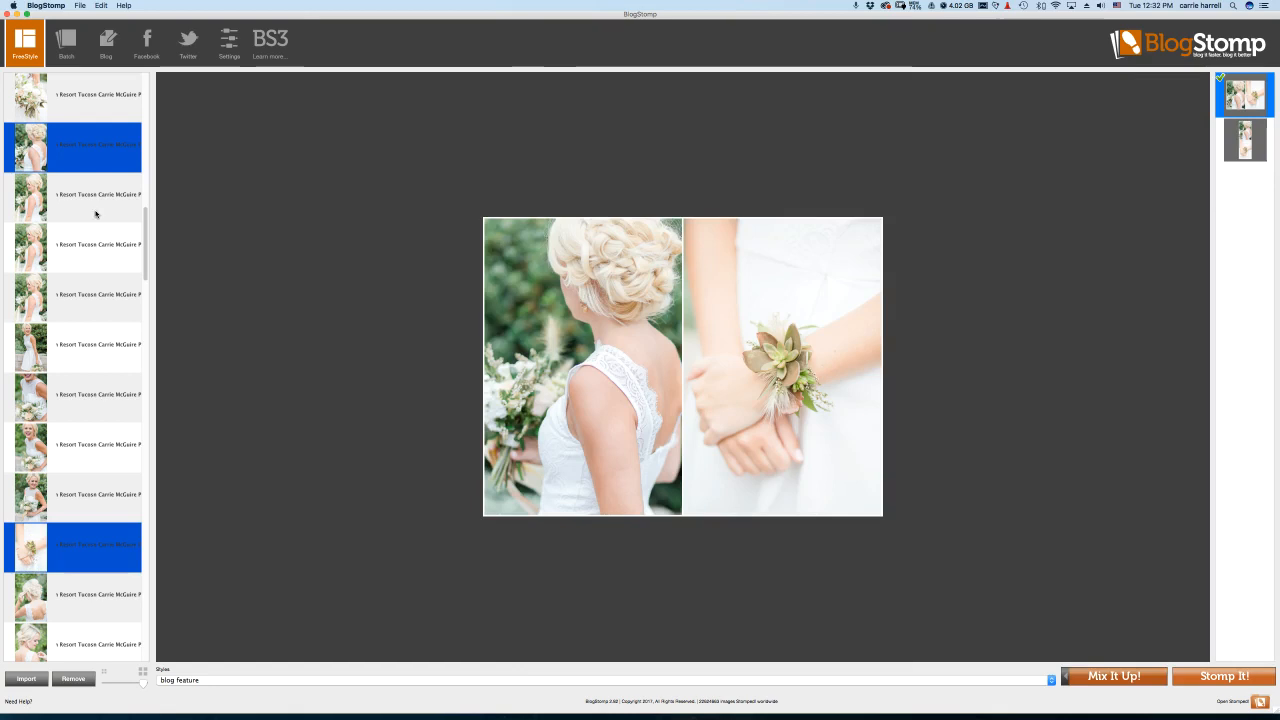
super+click(78, 146)
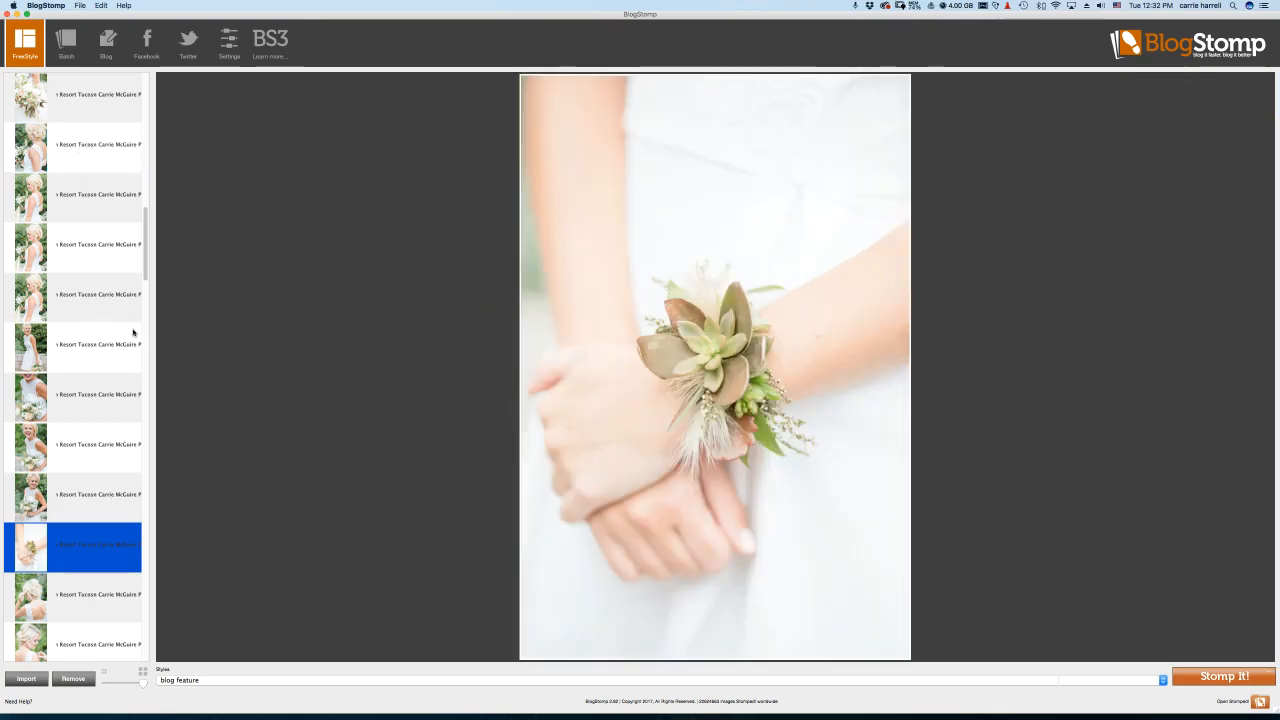
scroll(133, 332, down, 2)
scroll(132, 336, up, 3)
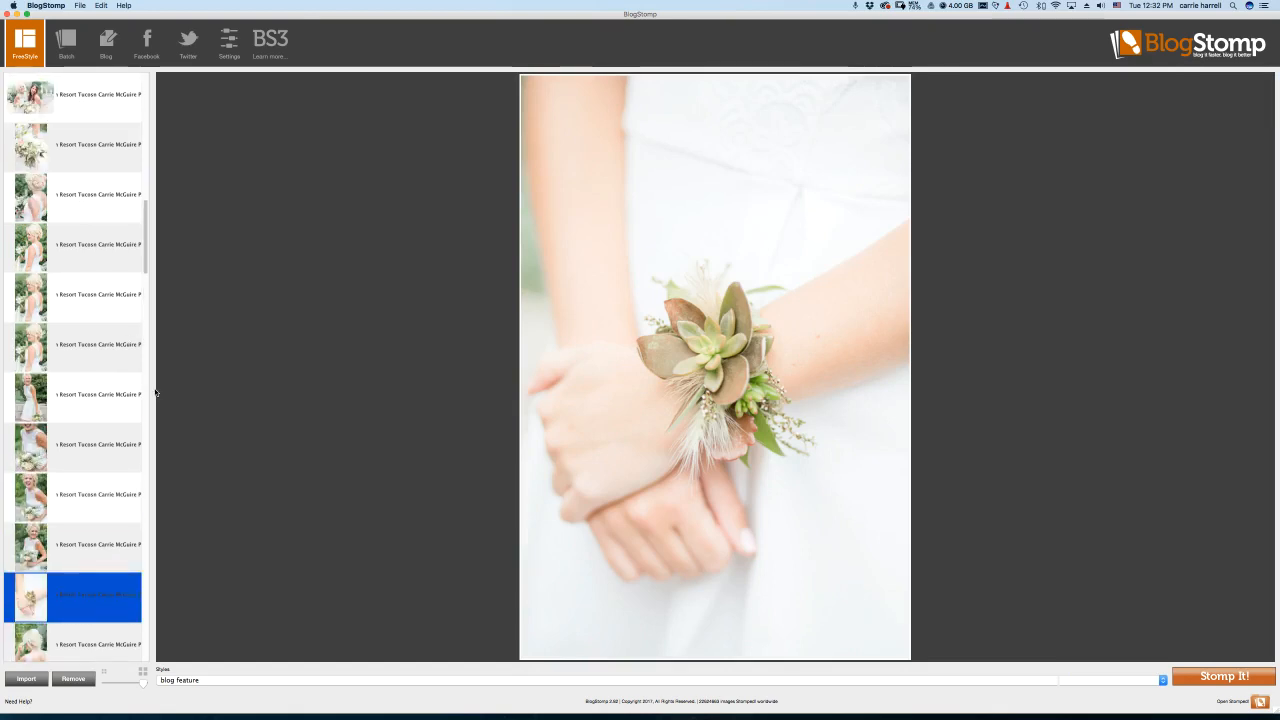
super+click(120, 356)
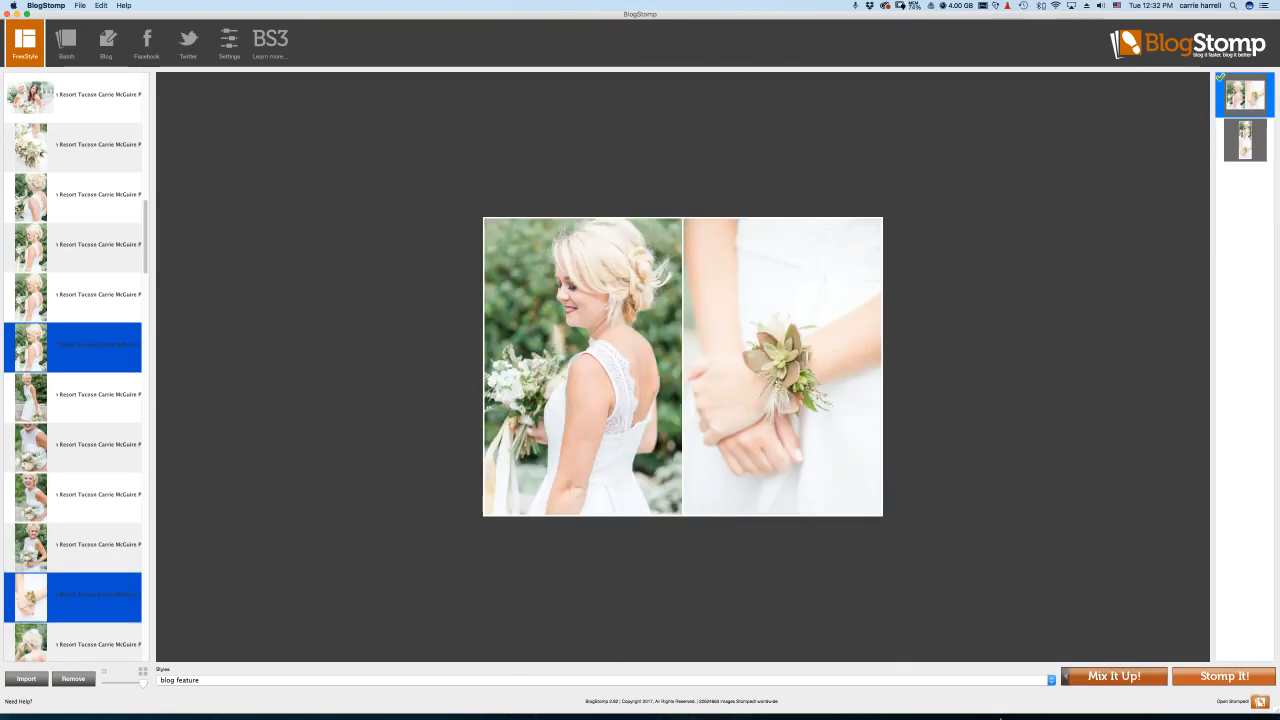
click(1222, 677)
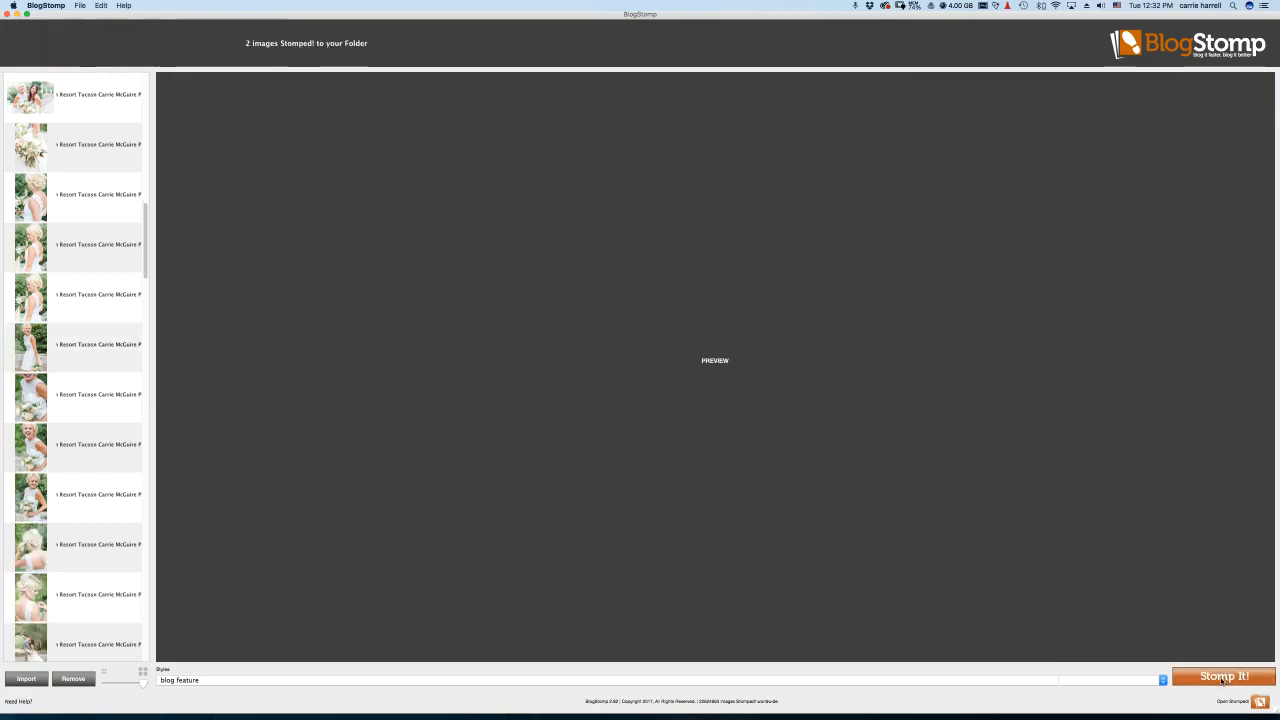